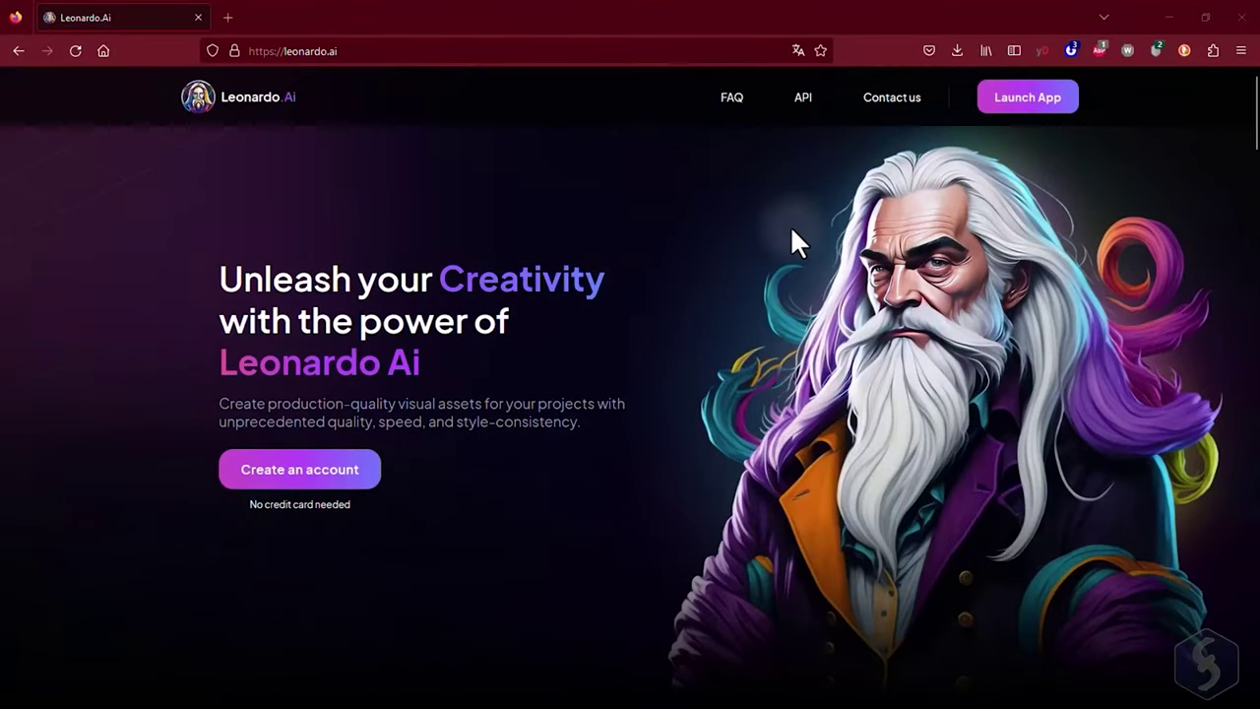
Browse the Leonardo.Ai landing page and view the Interior Design example
scroll(793, 234, down, 5)
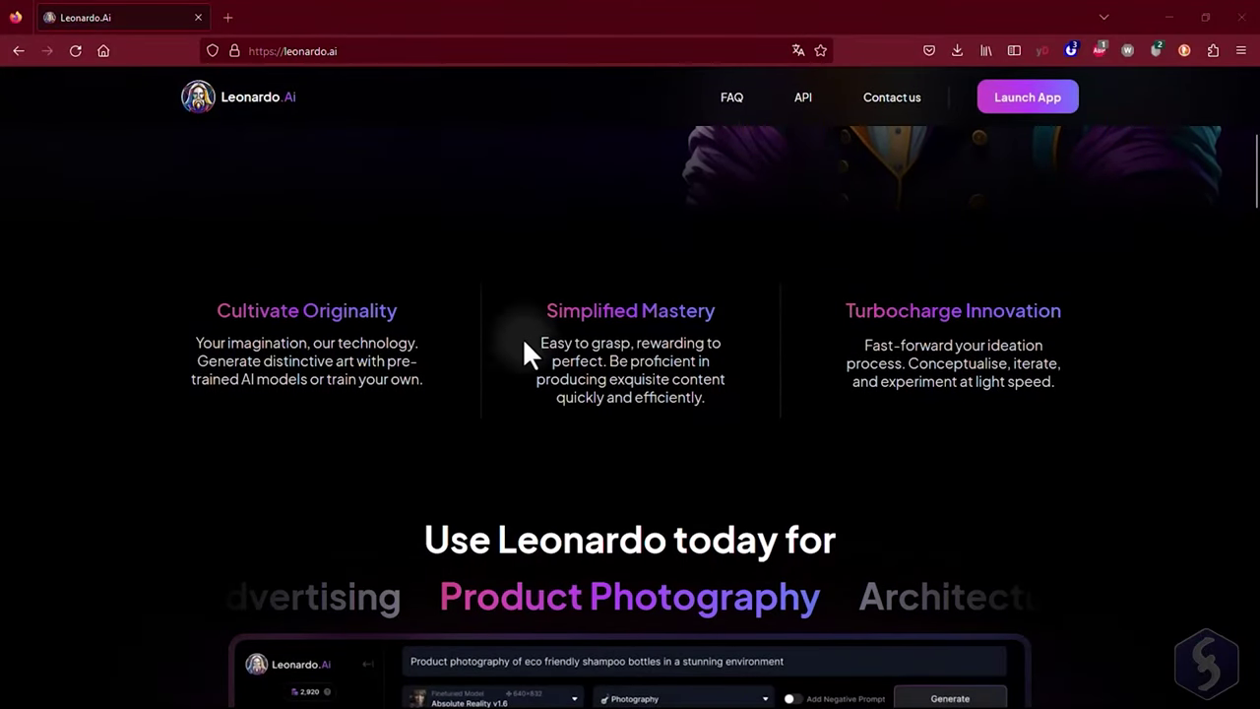
scroll(512, 394, down, 4)
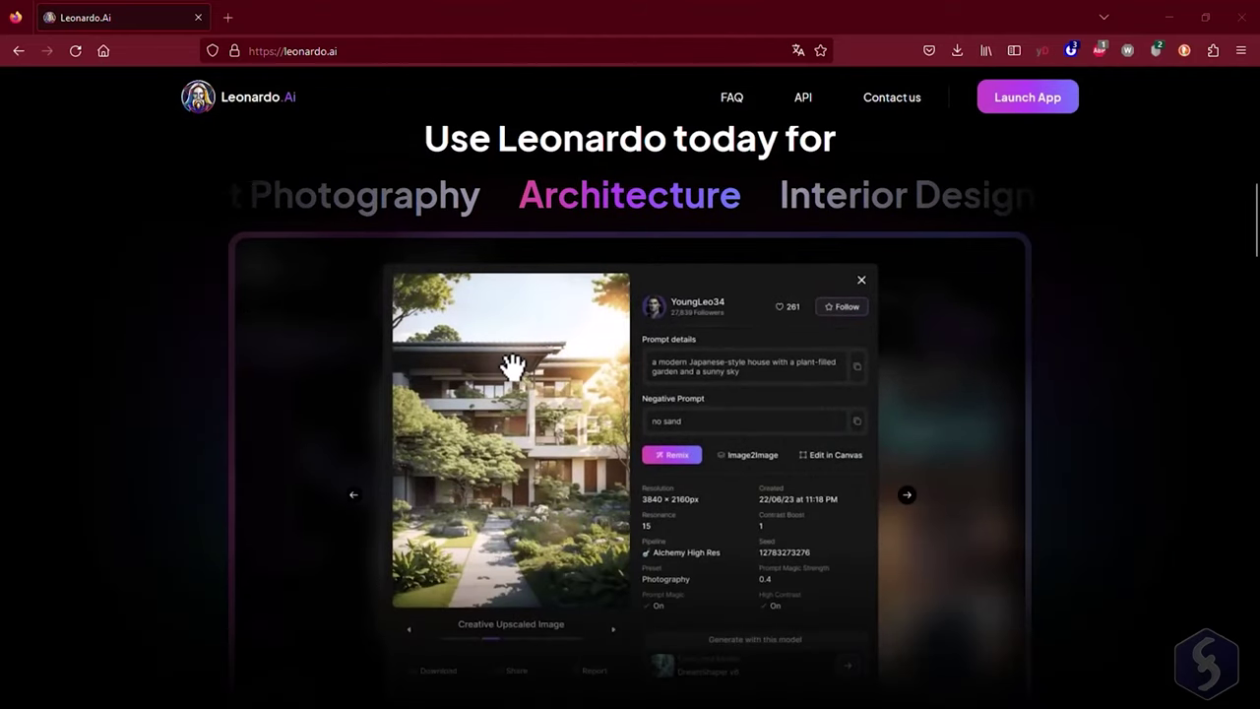
click(912, 211)
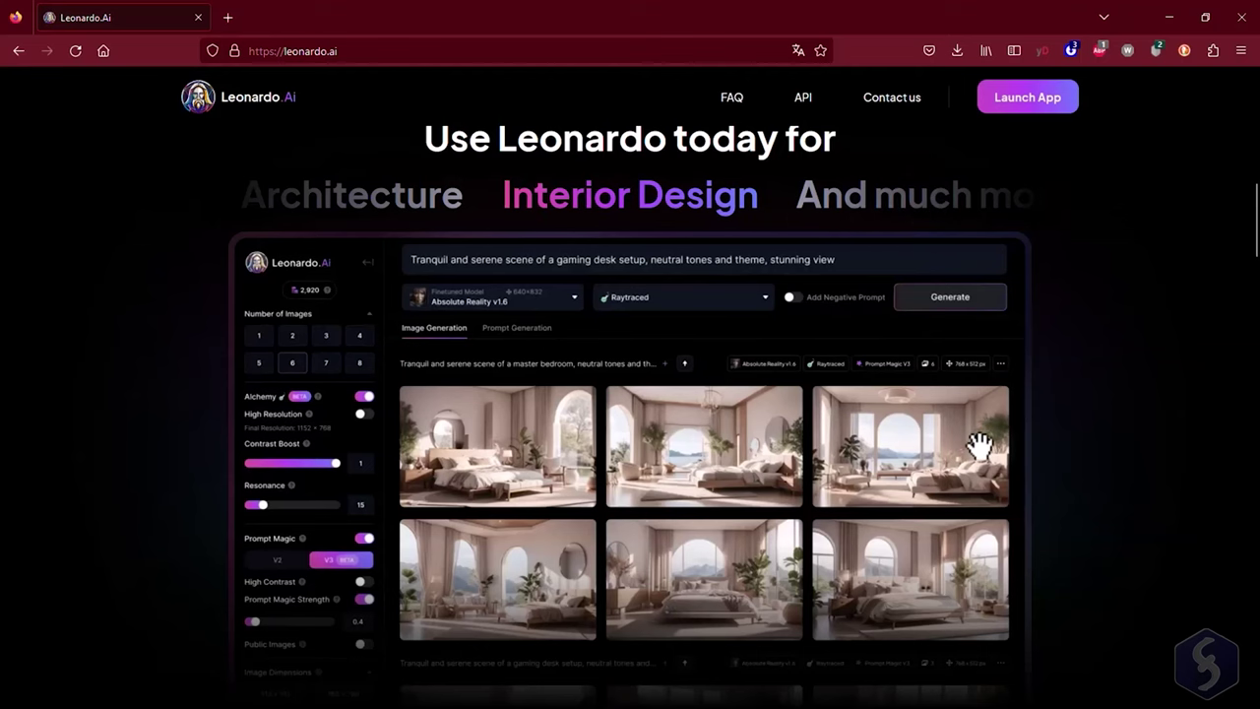
scroll(927, 413, down, 1)
scroll(924, 408, down, 5)
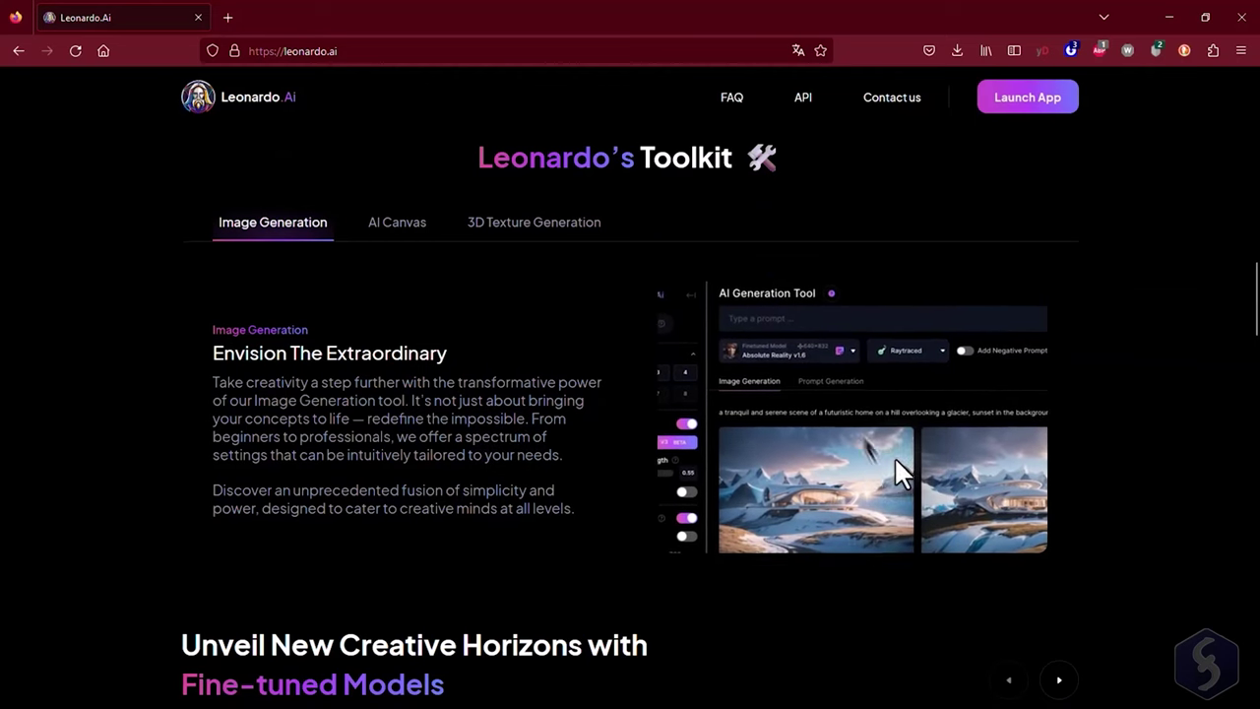
scroll(894, 456, down, 4)
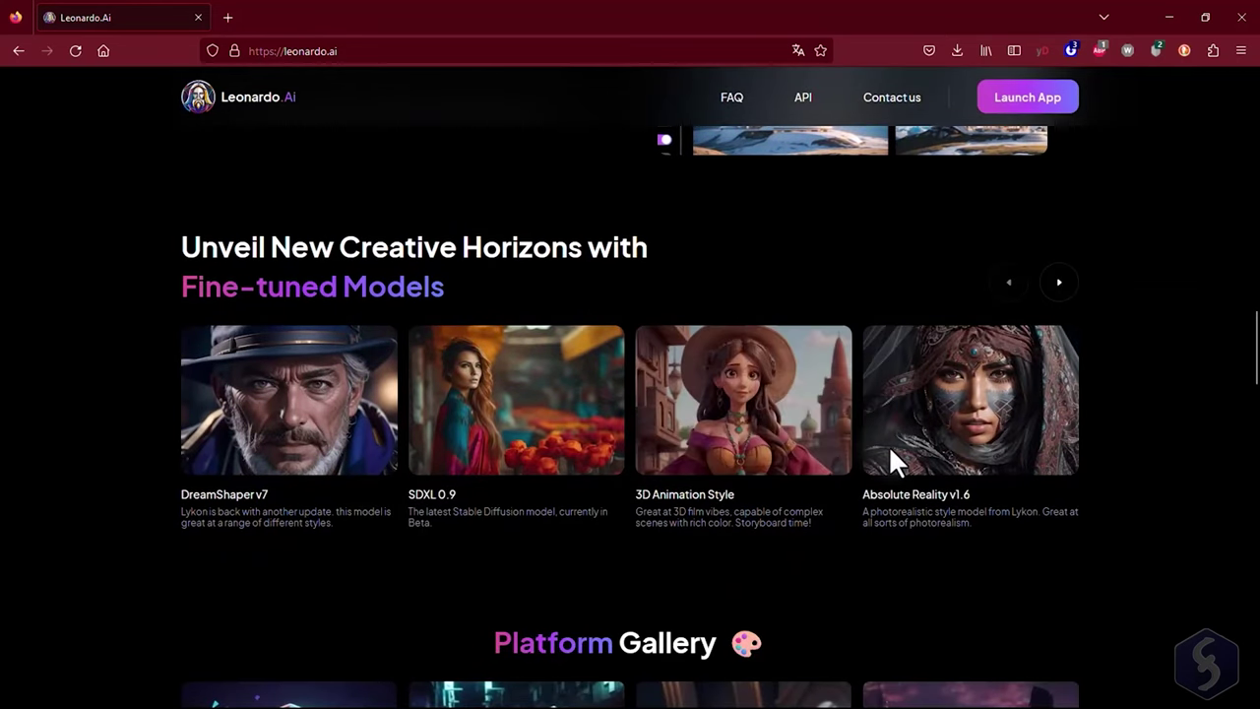
scroll(1047, 455, down, 5)
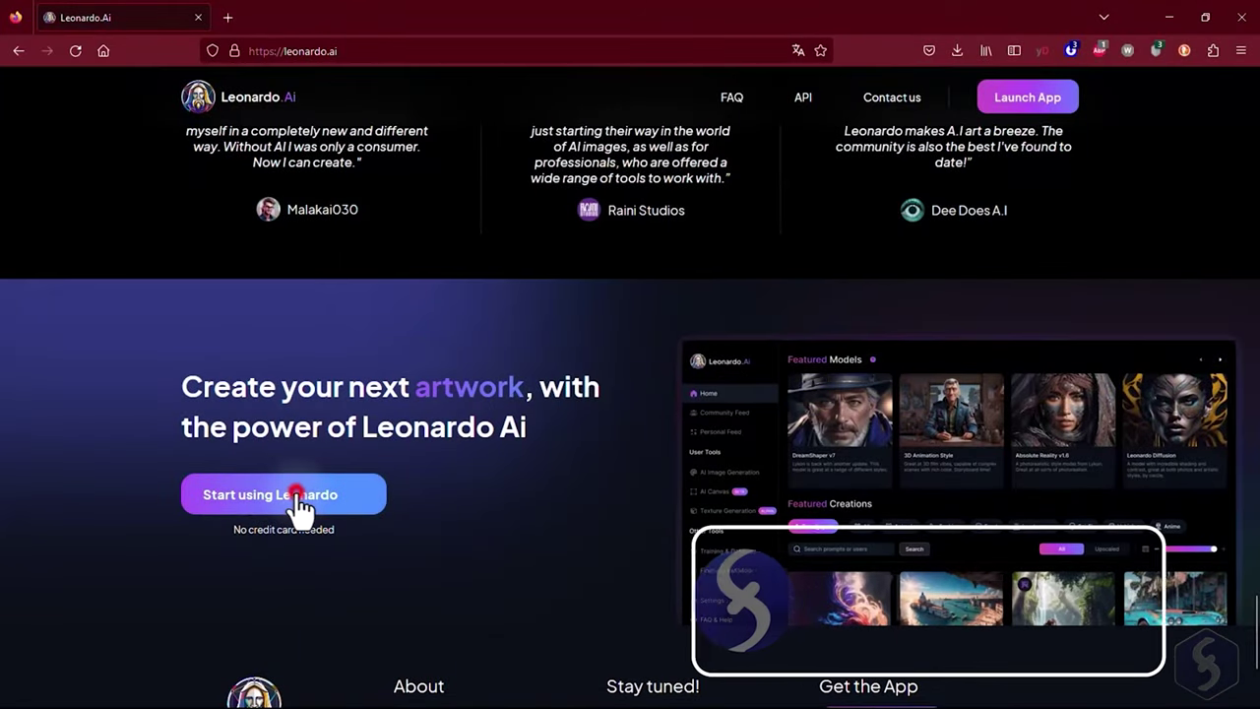
Launch the app and sign in with the account email and password
click(297, 507)
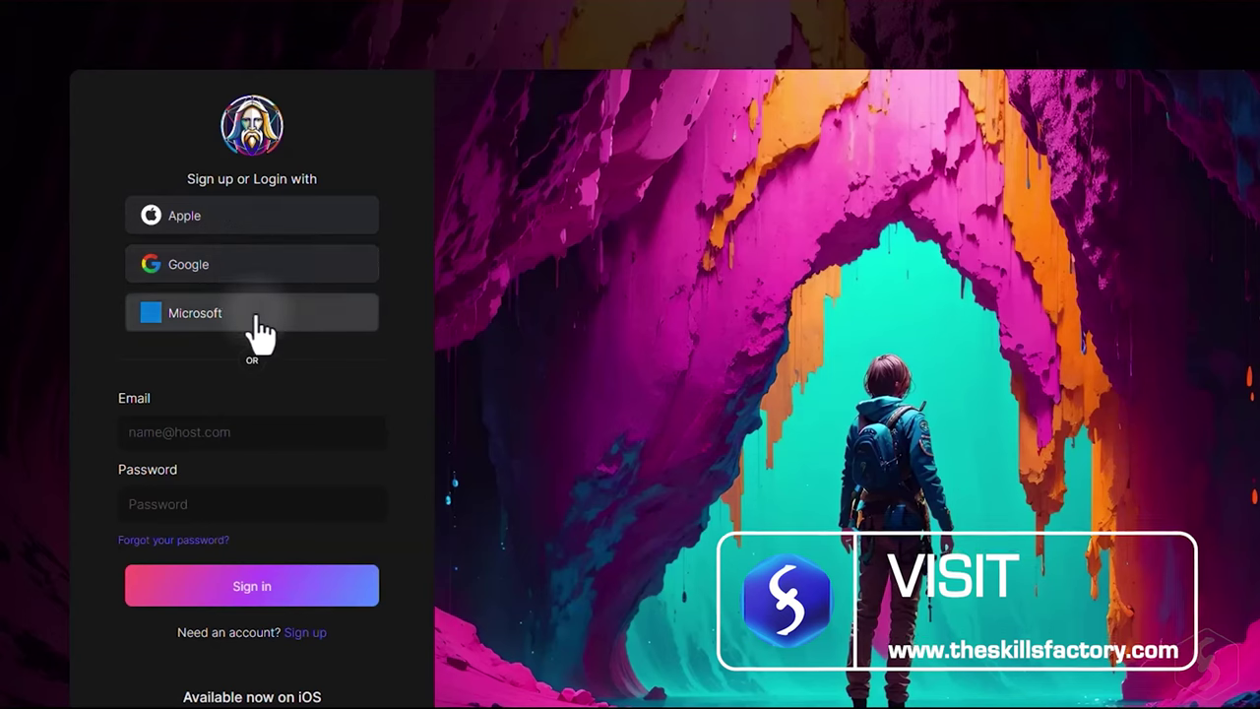
click(217, 438)
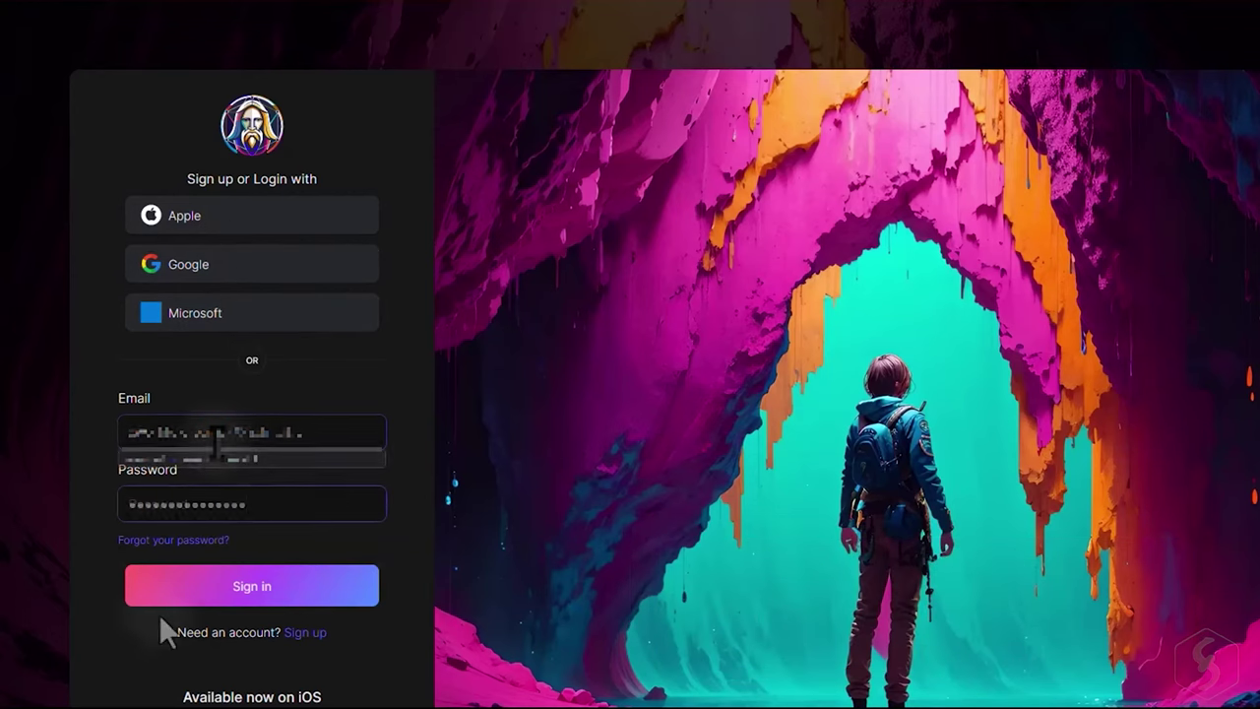
click(214, 589)
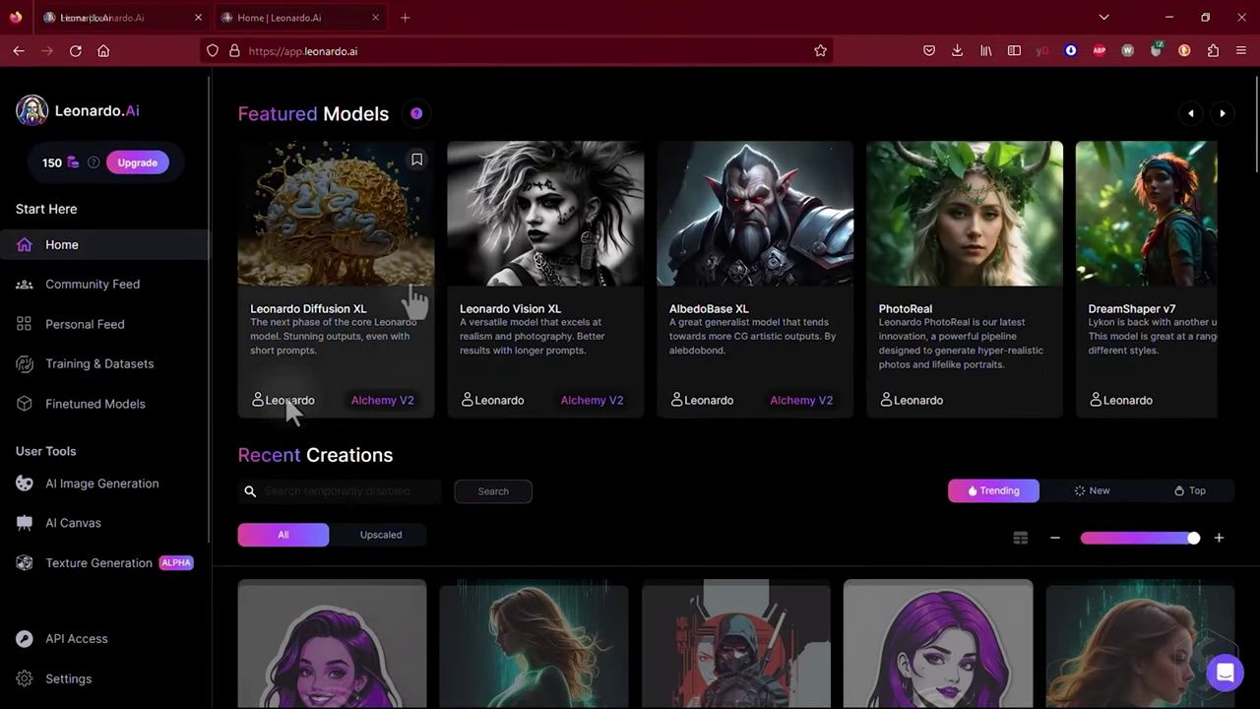
Advance the Featured Models carousel three cards and scroll down to Recent Creations
click(1221, 113)
click(1222, 113)
click(1221, 113)
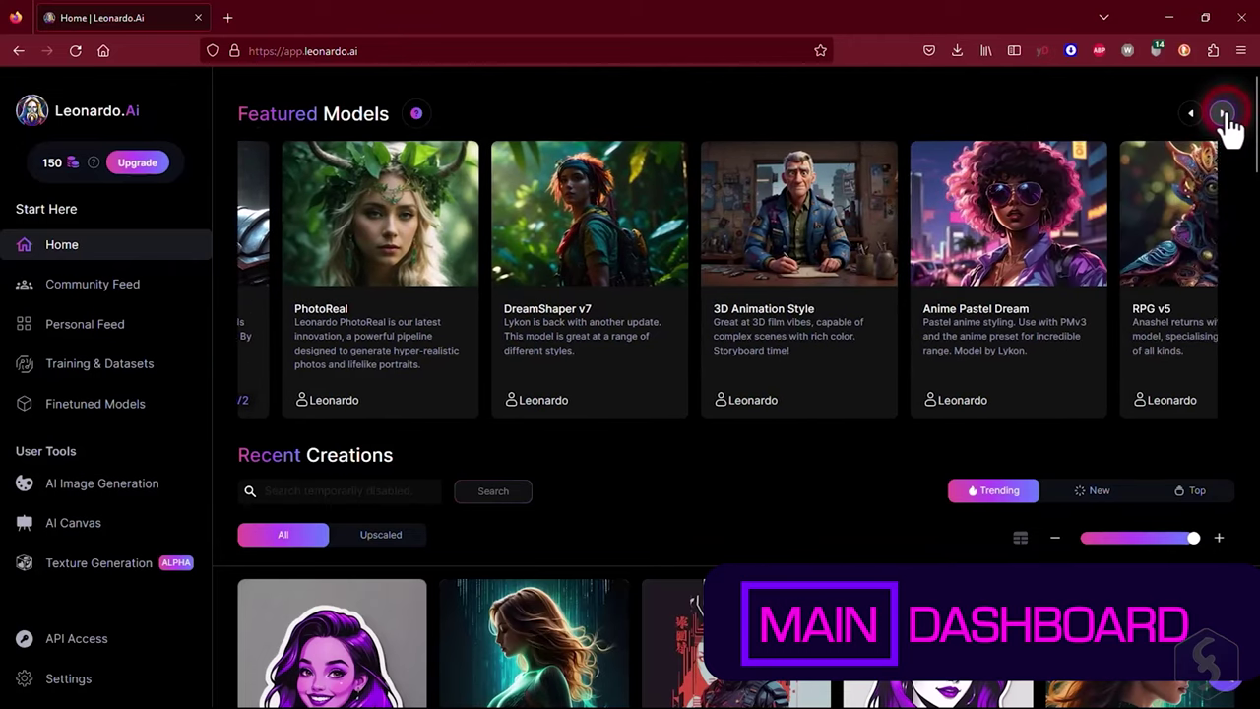
scroll(344, 281, down, 3)
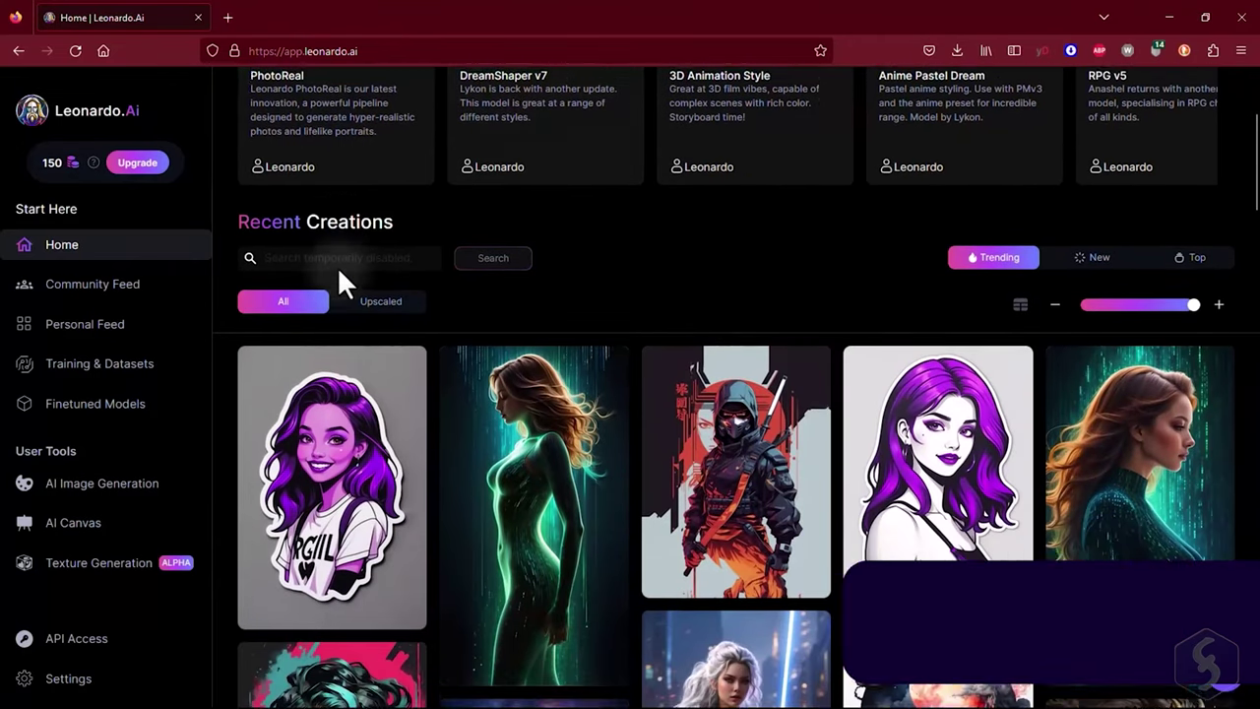
scroll(407, 365, down, 1)
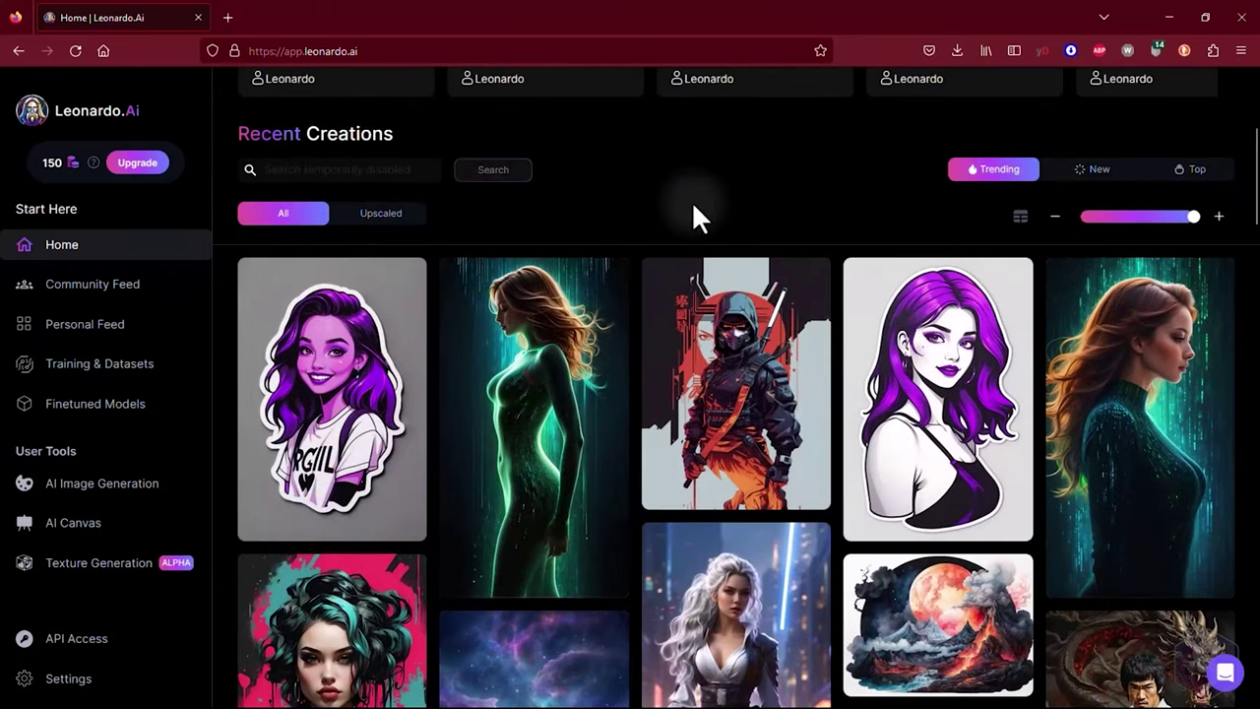
Download the black panther image from the Community Feed, then switch to the Personal Feed
click(84, 289)
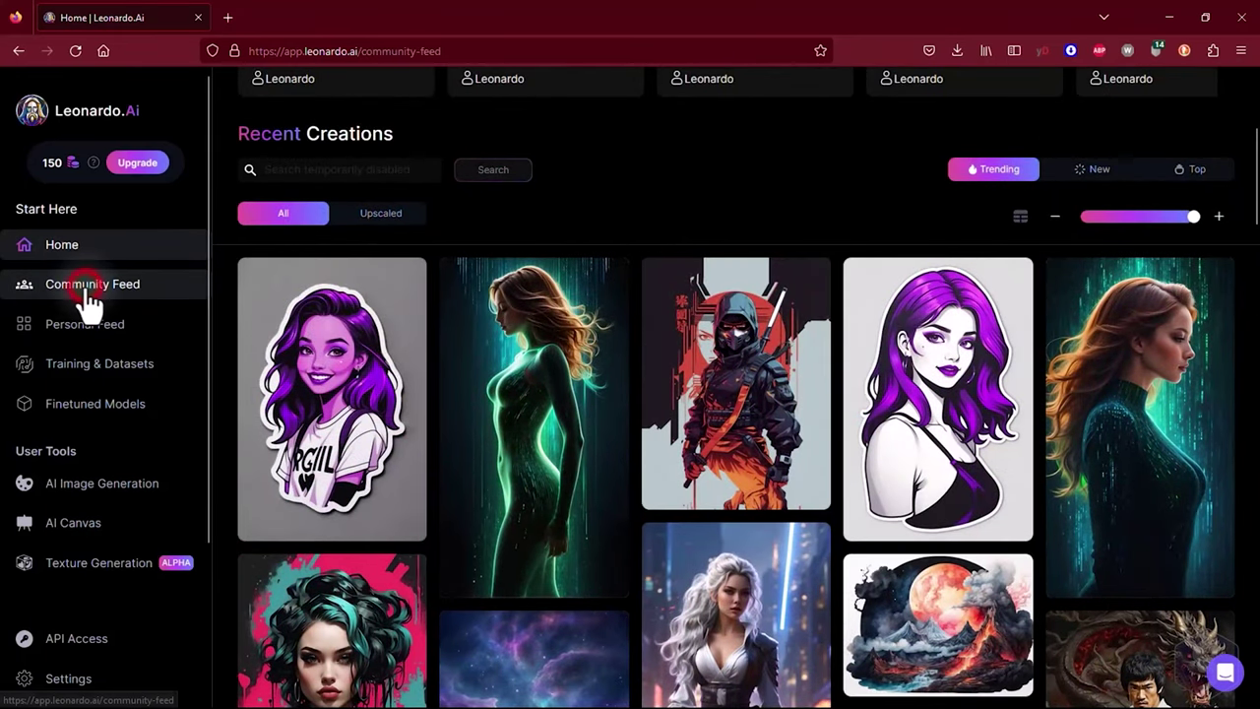
scroll(585, 384, down, 8)
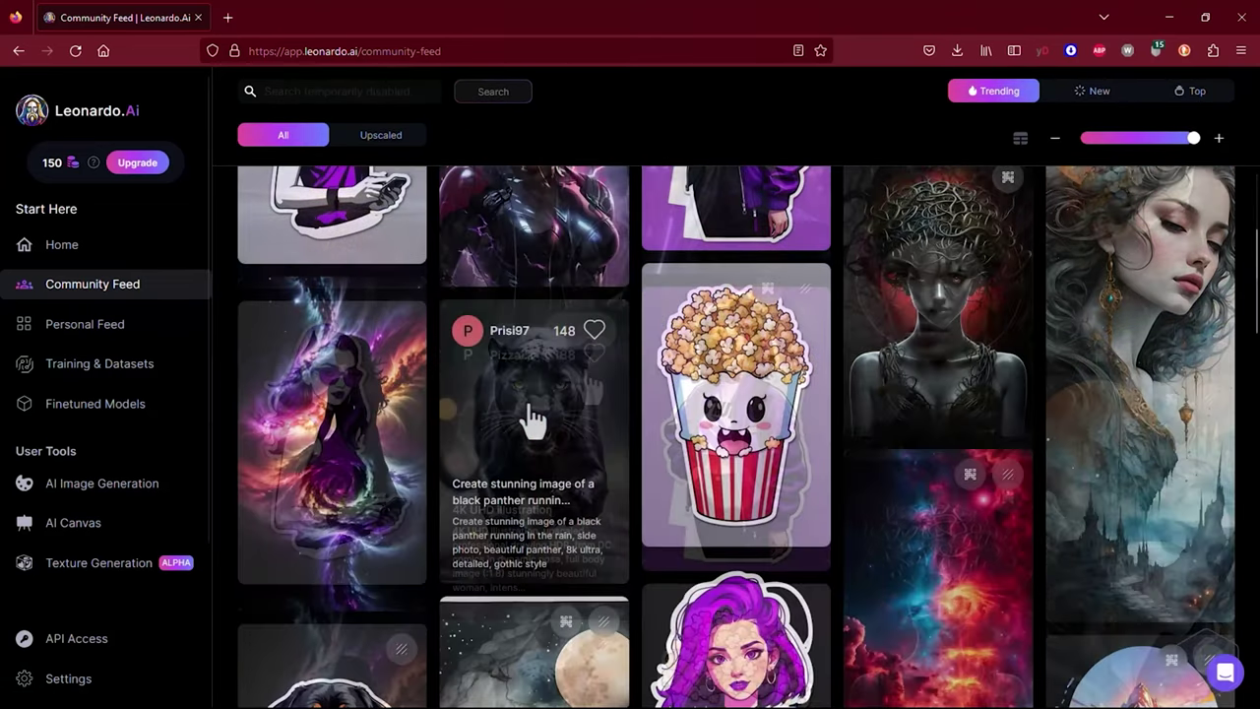
click(531, 421)
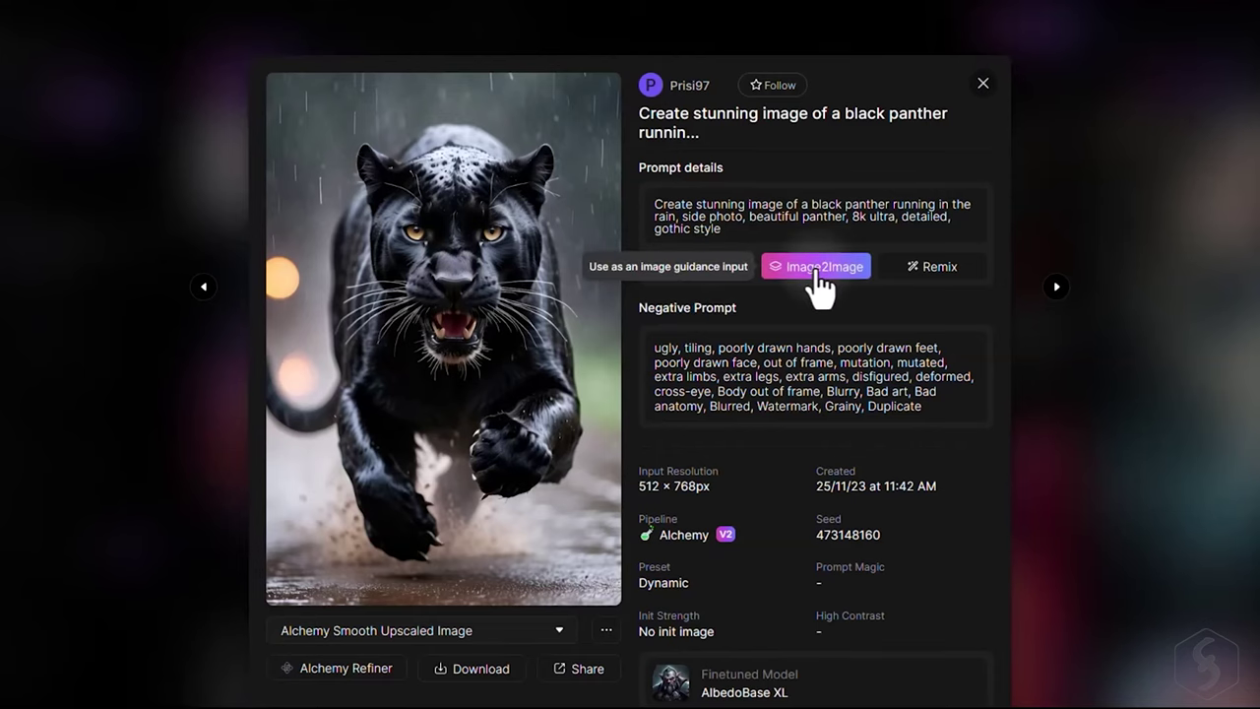
scroll(506, 365, down, 3)
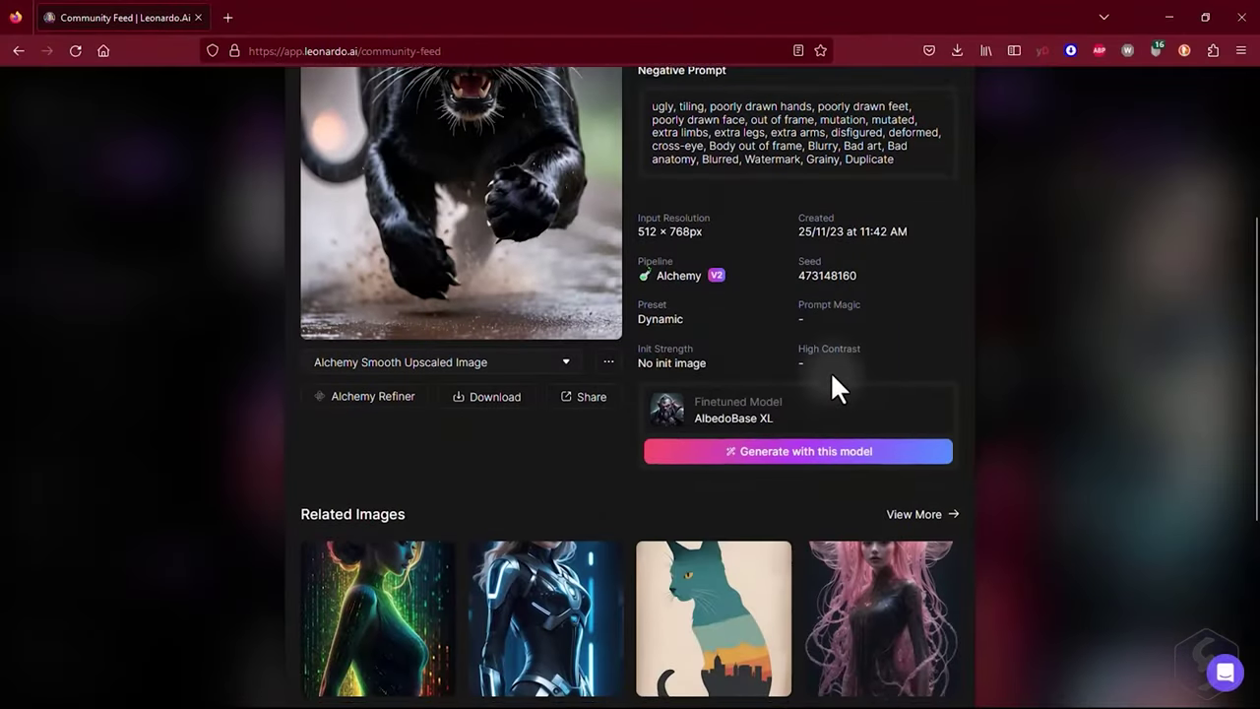
scroll(833, 385, up, 3)
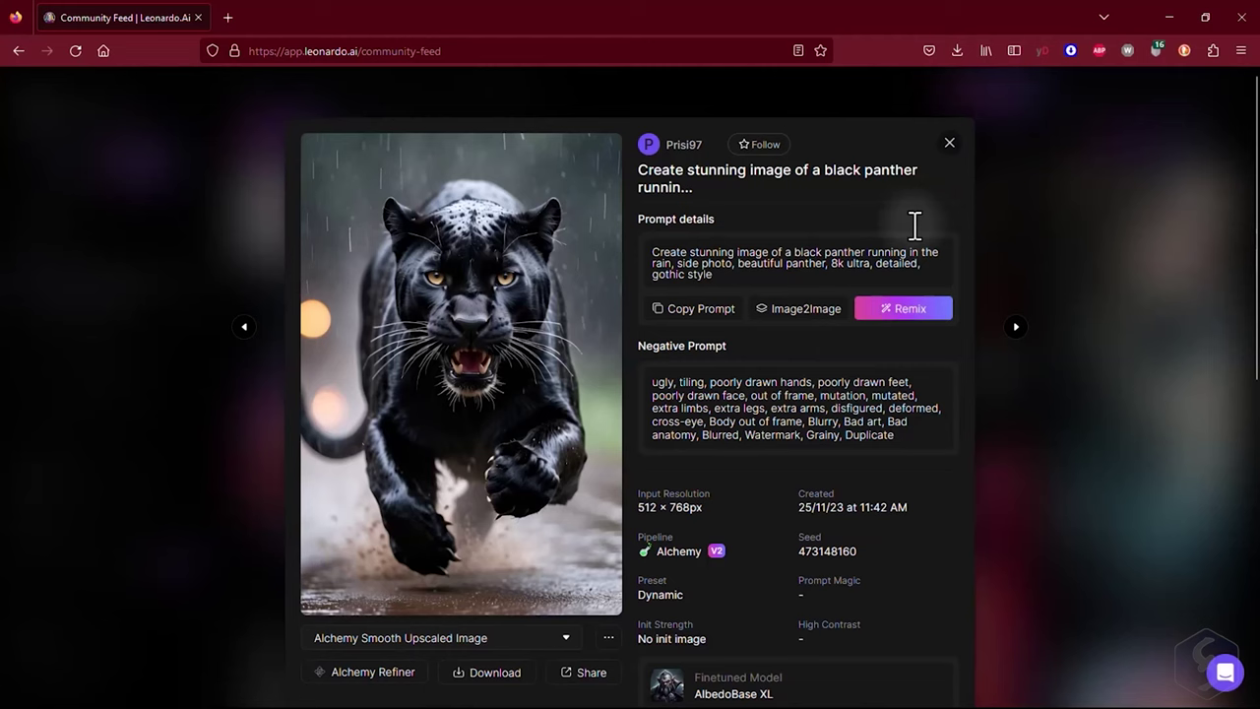
click(949, 145)
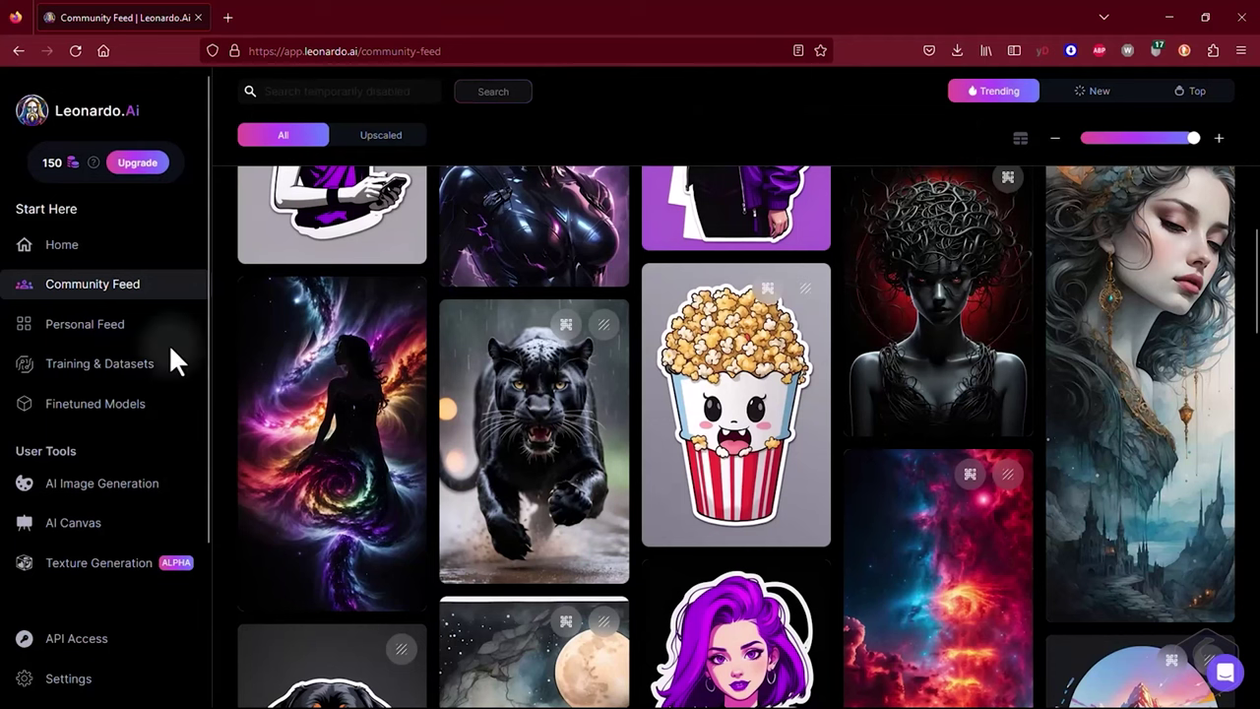
click(126, 327)
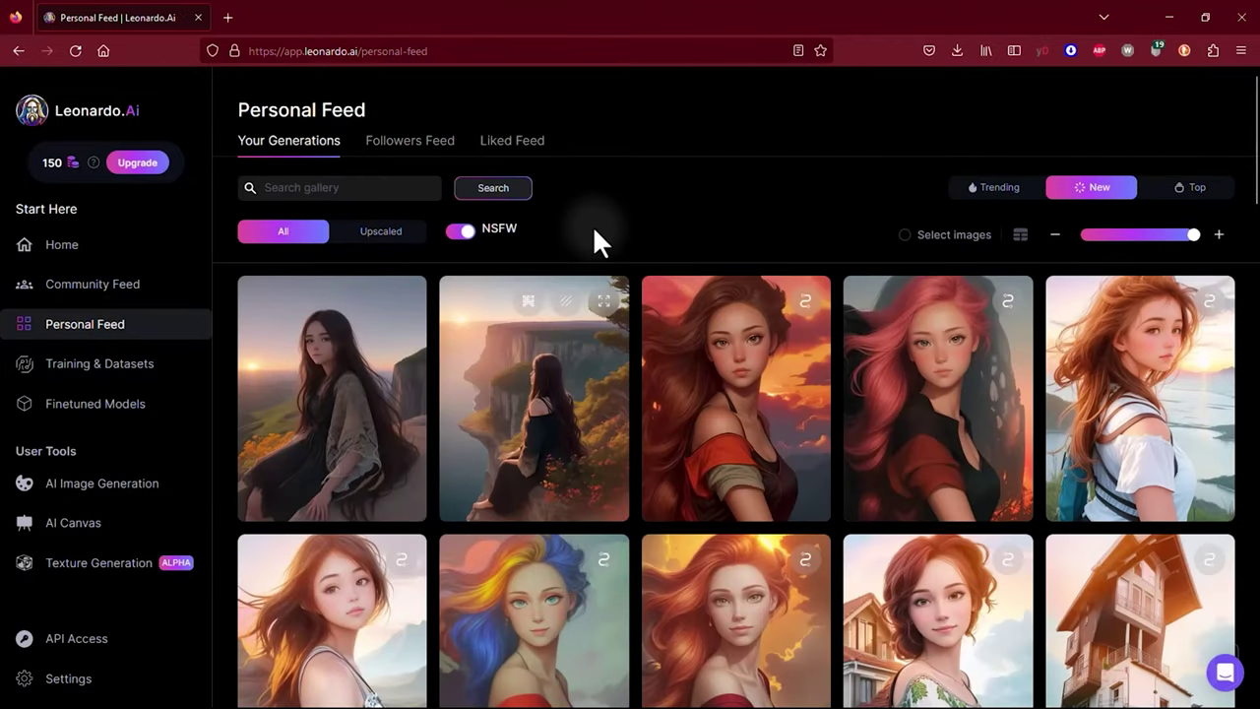
Browse Finetuned Models, glance at Community Models, and return to the Platform Models list
click(98, 414)
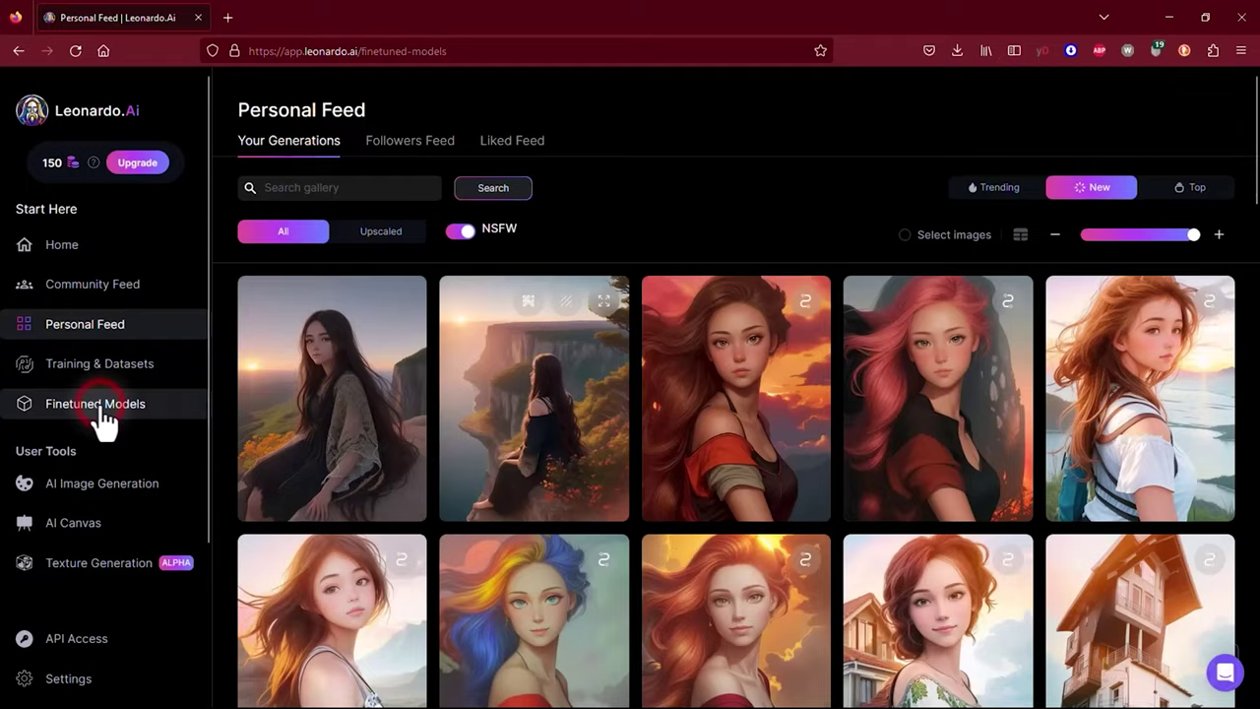
scroll(736, 224, down, 5)
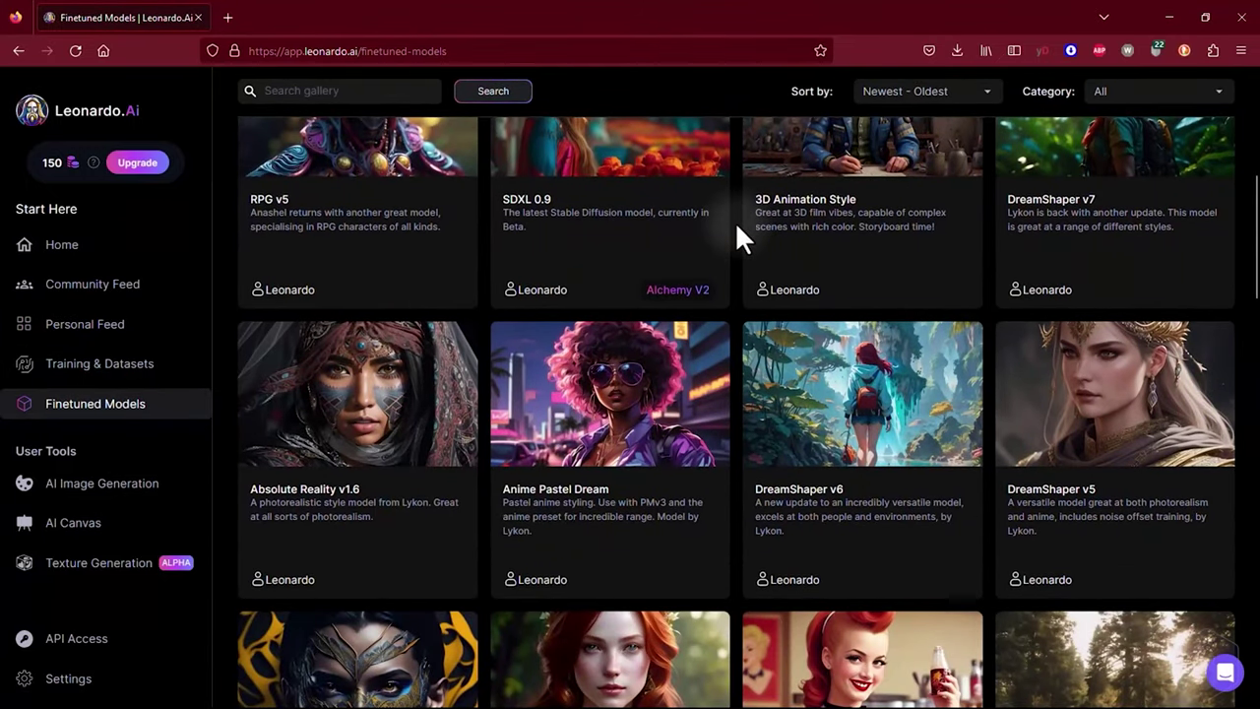
scroll(740, 239, down, 4)
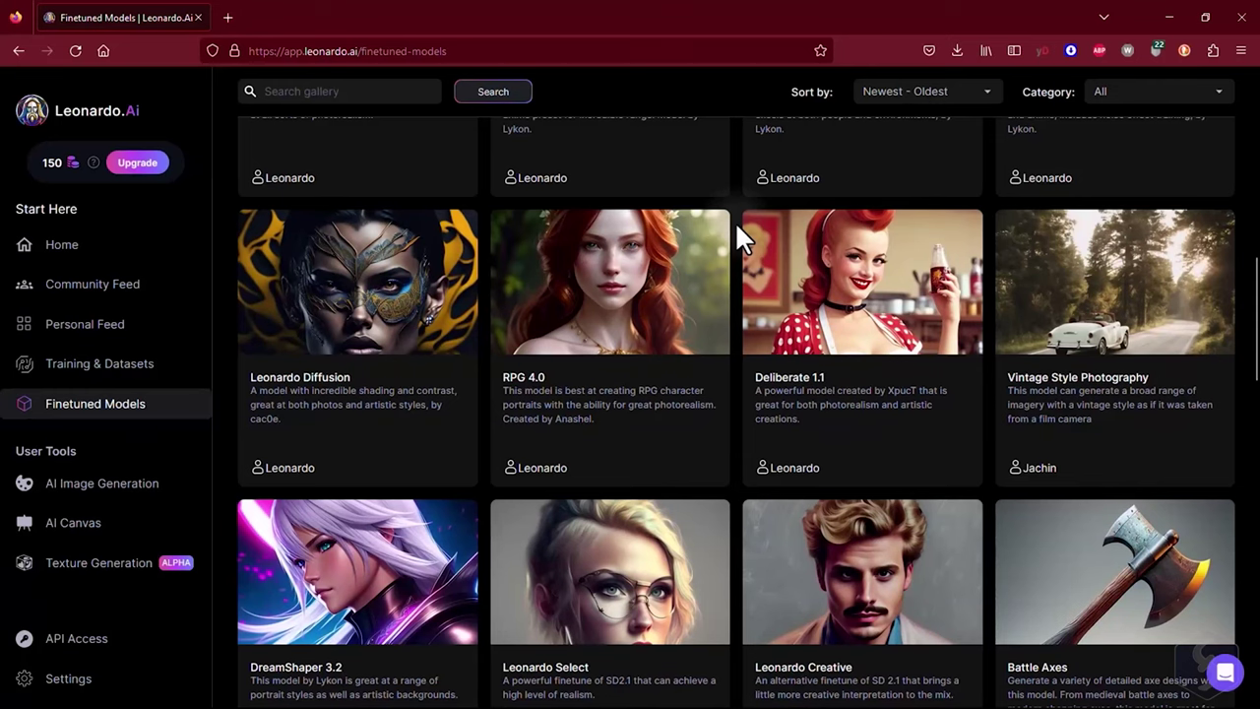
scroll(735, 221, up, 8)
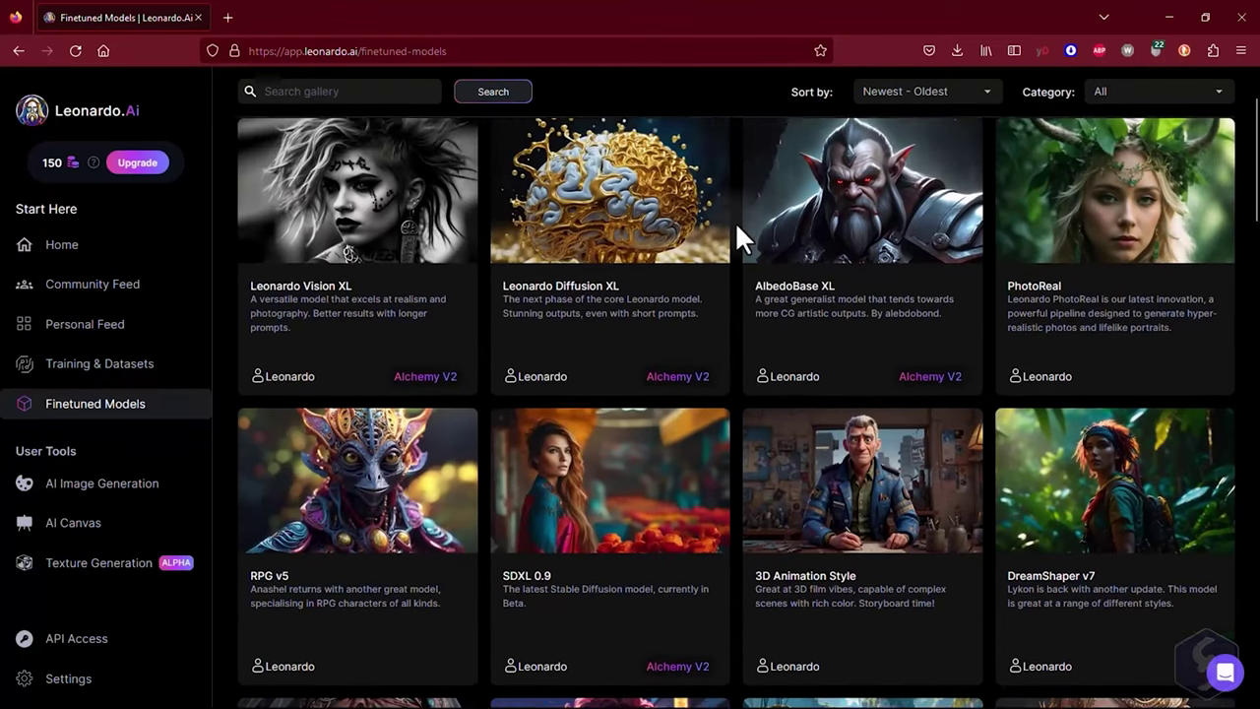
scroll(740, 238, up, 1)
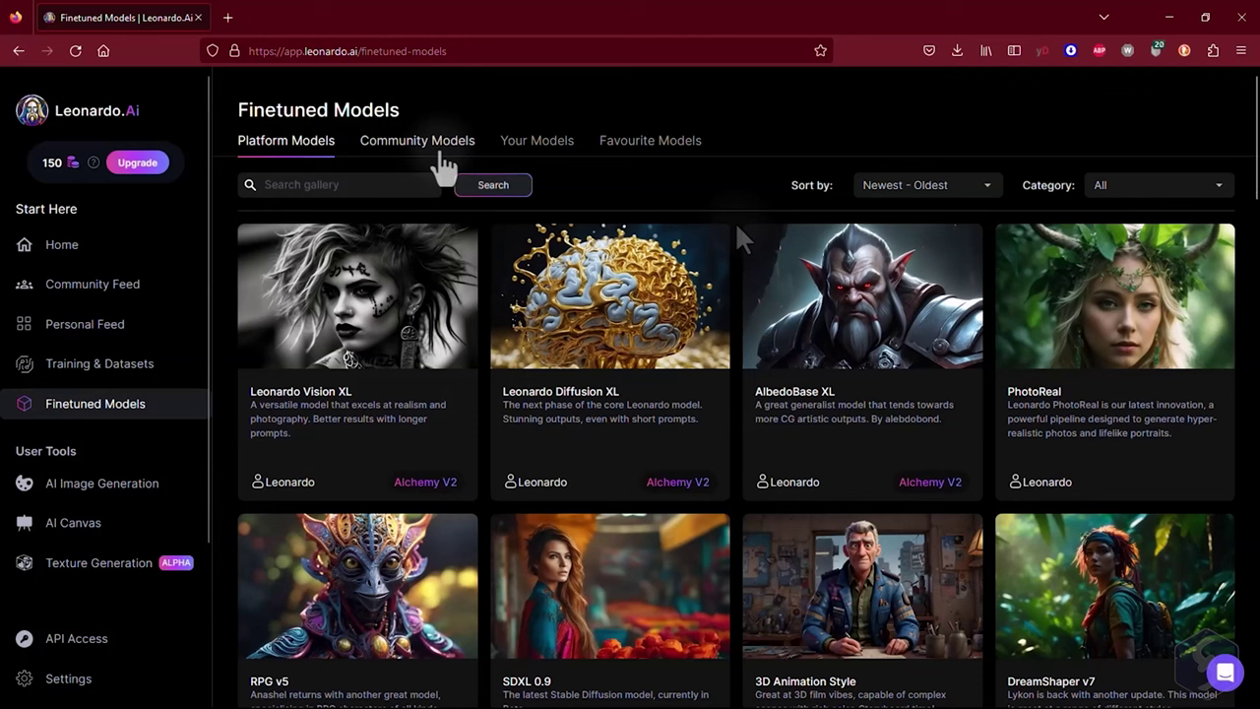
click(443, 169)
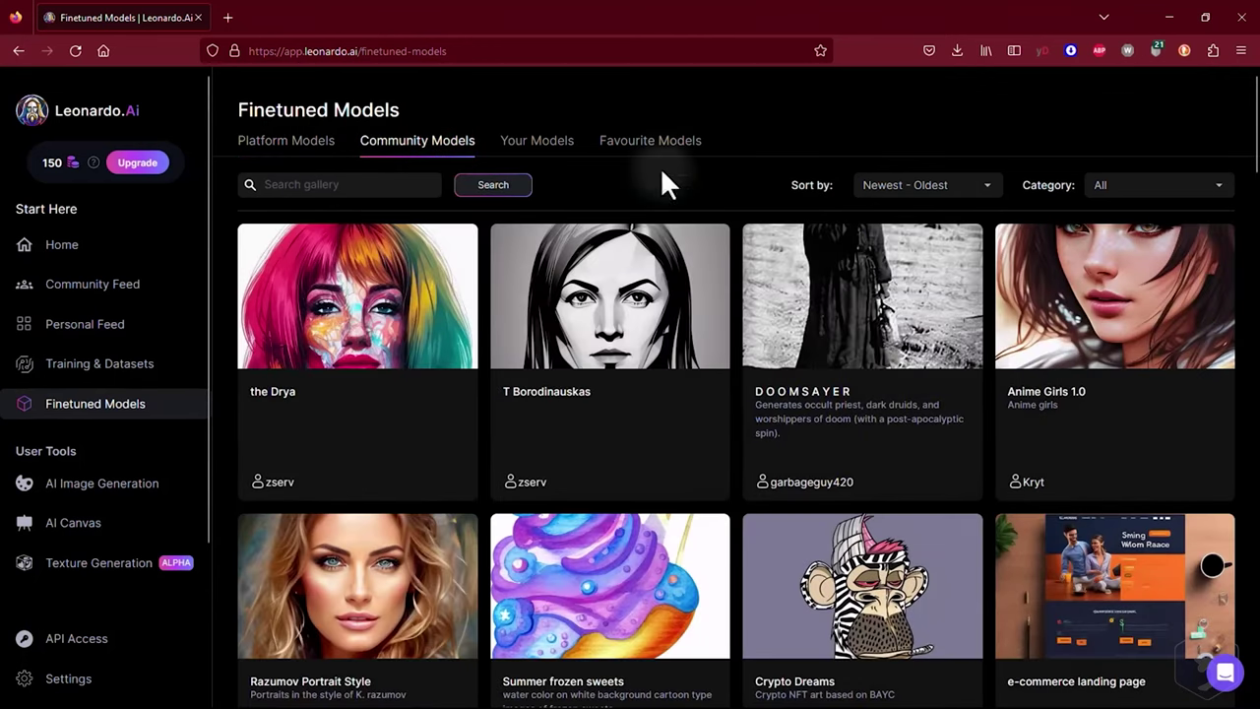
scroll(738, 246, down, 5)
click(118, 384)
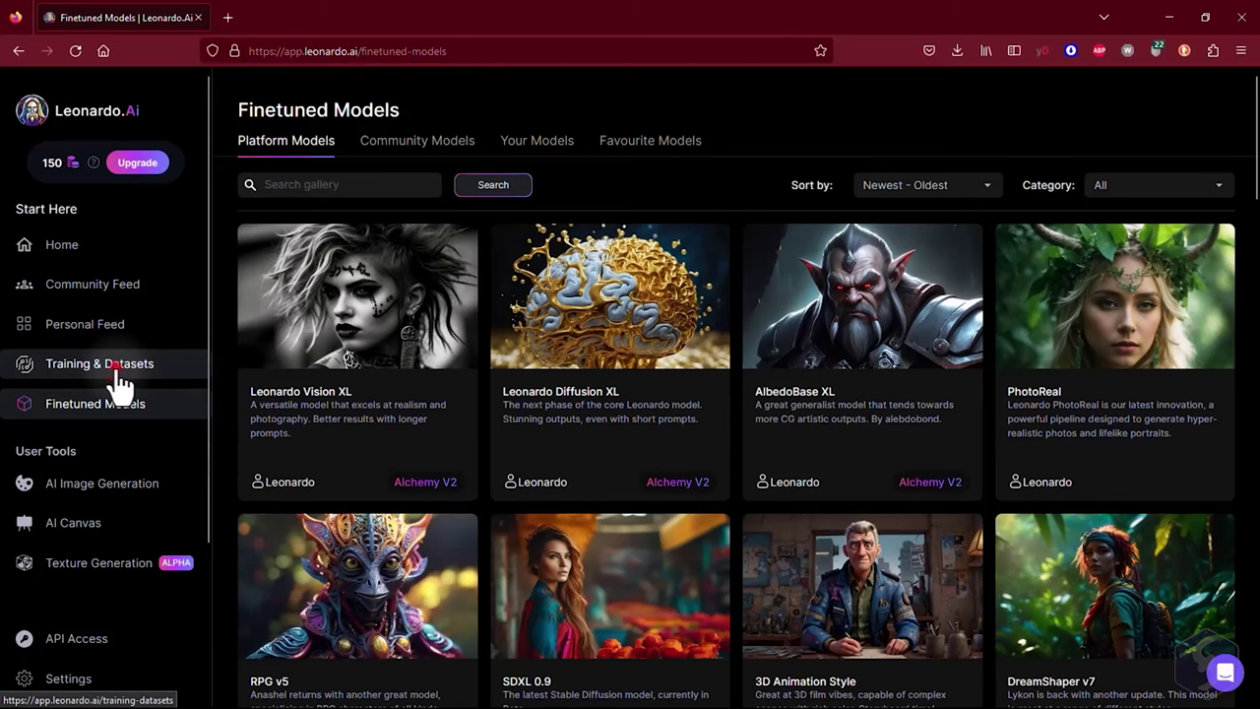
Look over the empty Training & Datasets page
click(116, 372)
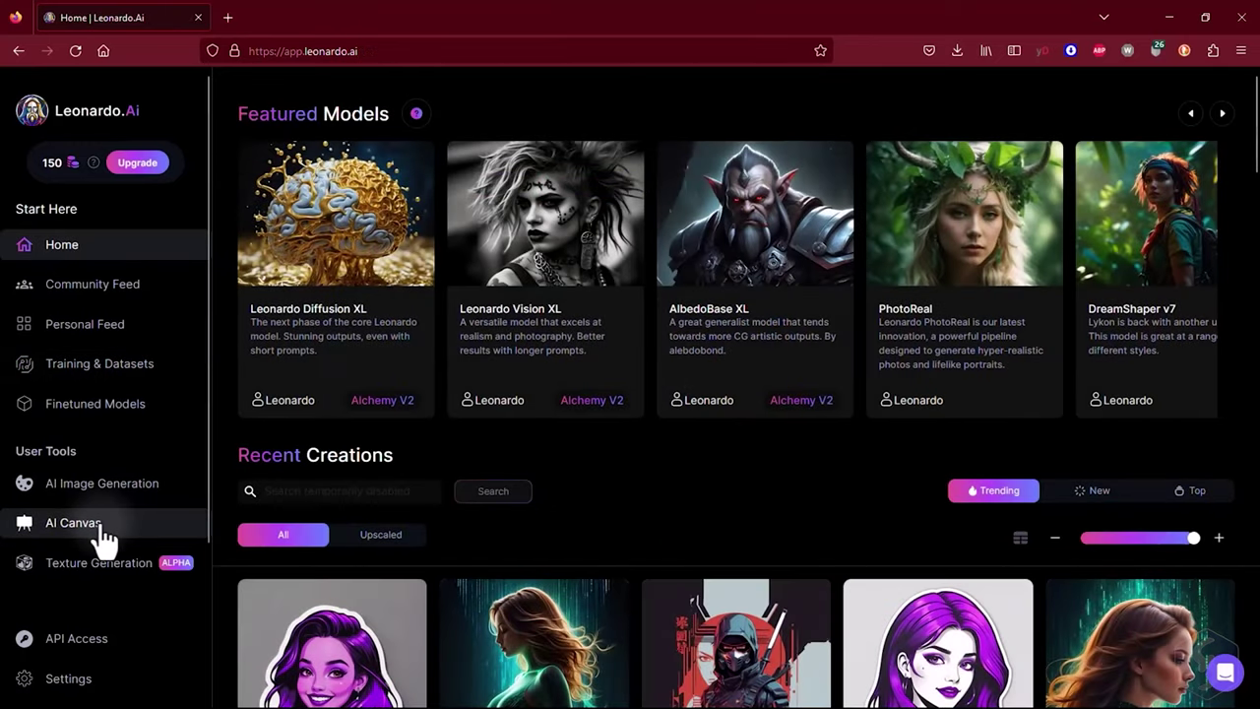
scroll(99, 528, down, 2)
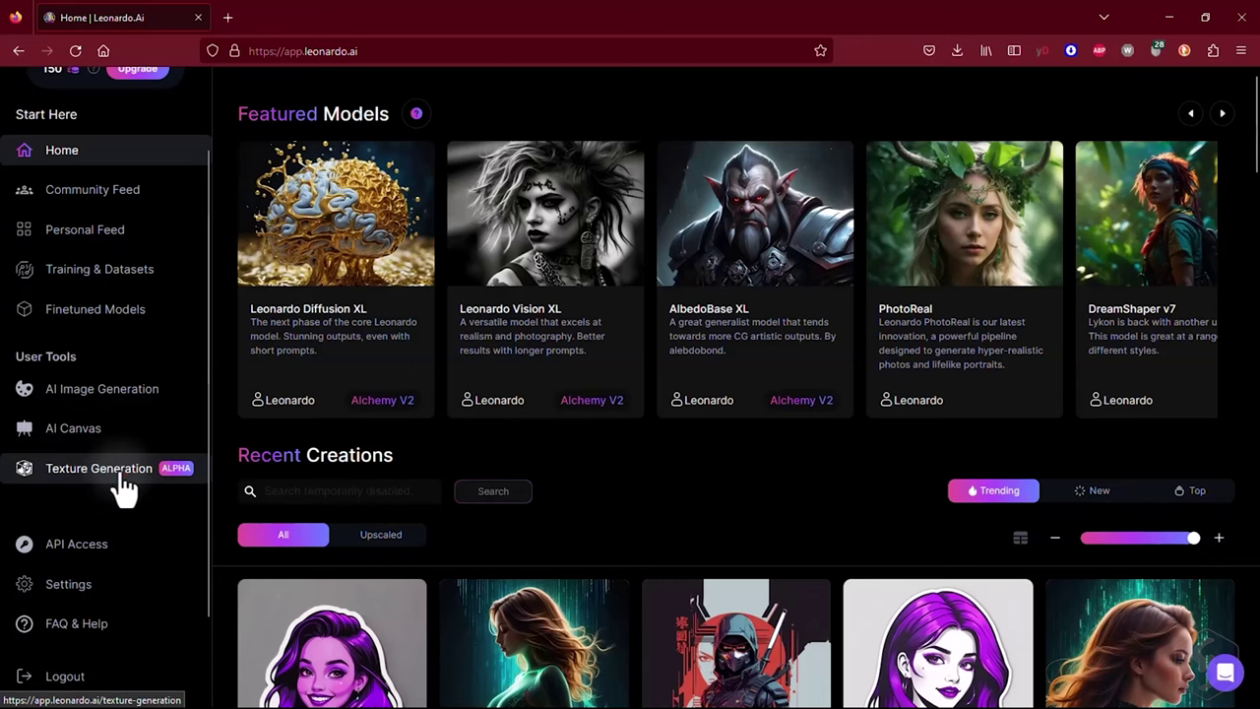
Skip through the Texture Generation welcome slides and switch to AI Image Generation
click(116, 471)
click(693, 589)
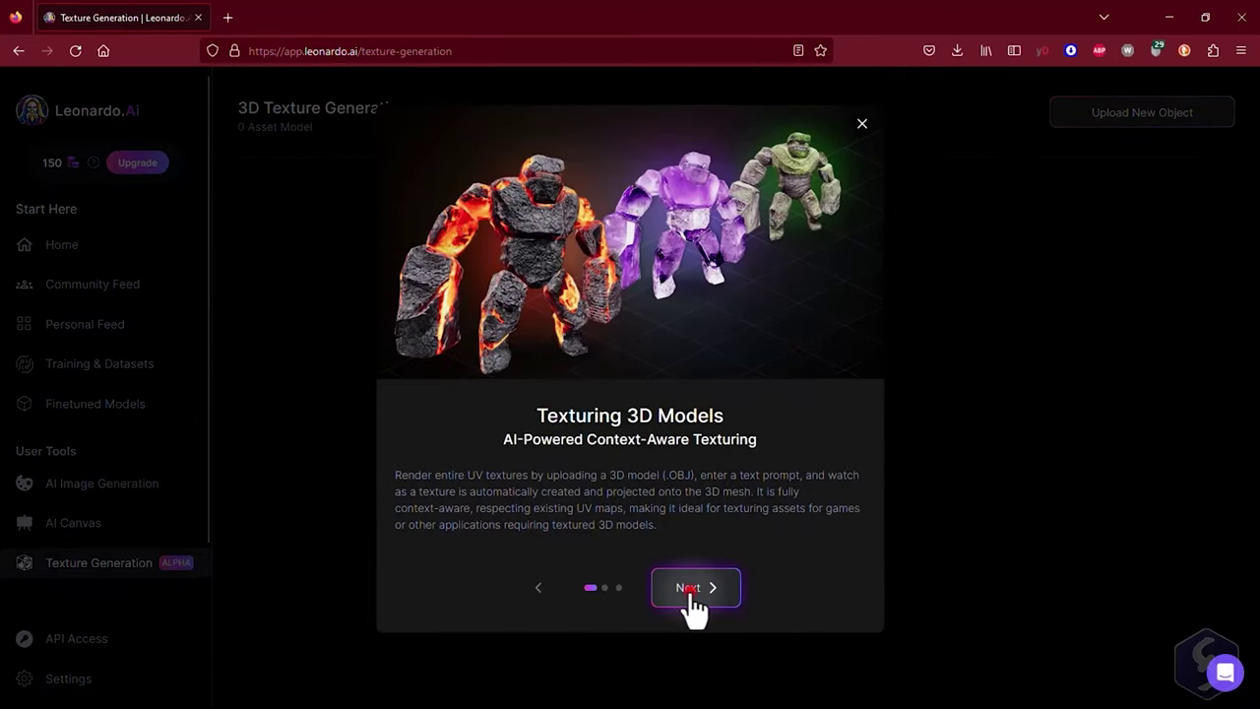
click(688, 592)
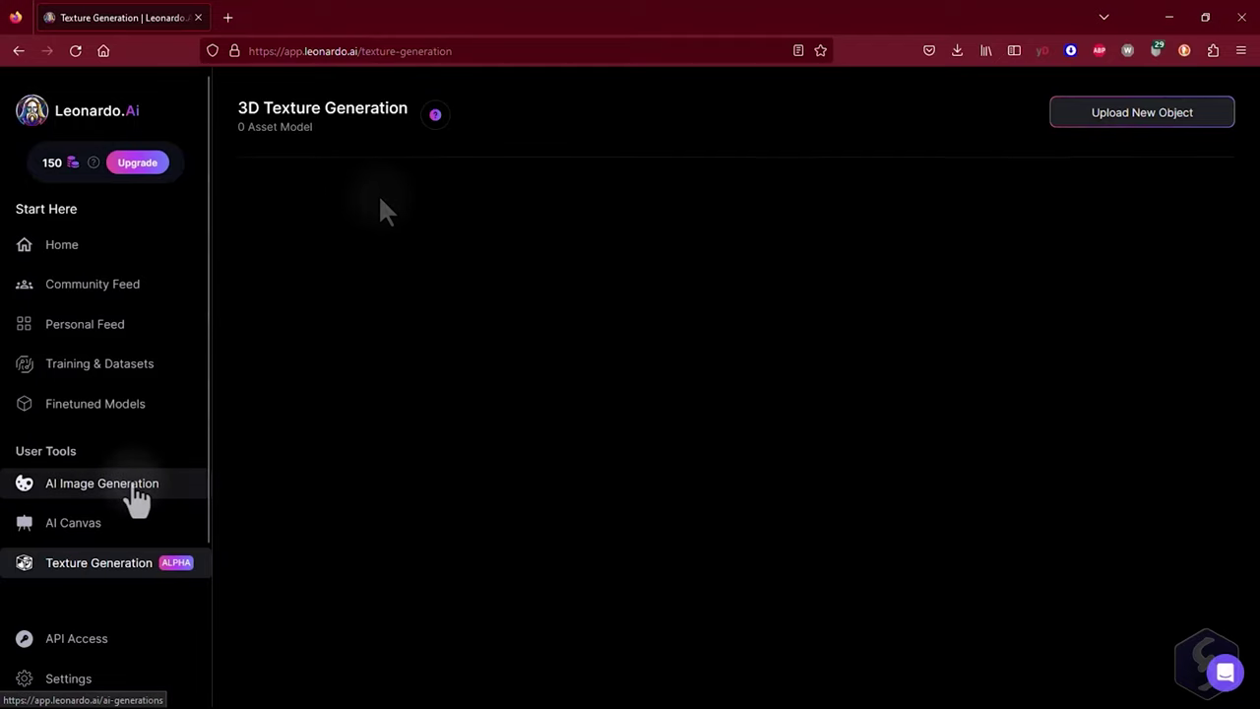
click(133, 482)
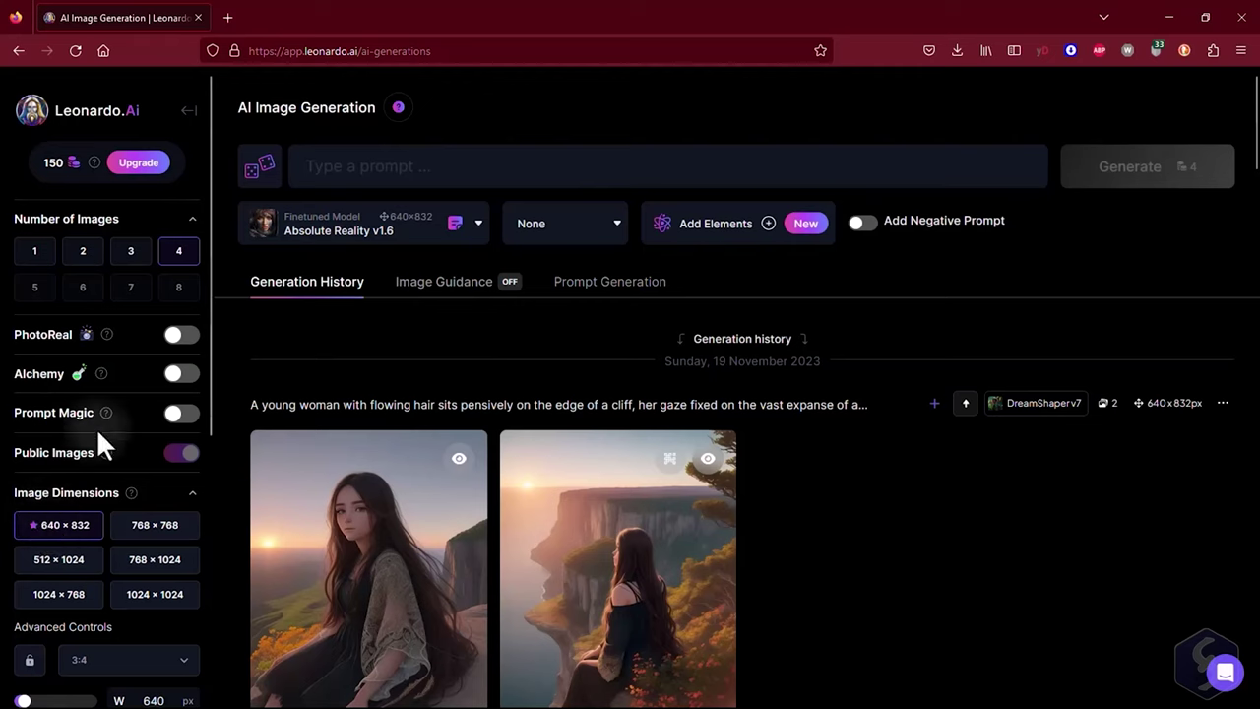
Generate 3 images from 'A beautiful blonde princess exits from a castle over a river'
click(130, 250)
click(370, 168)
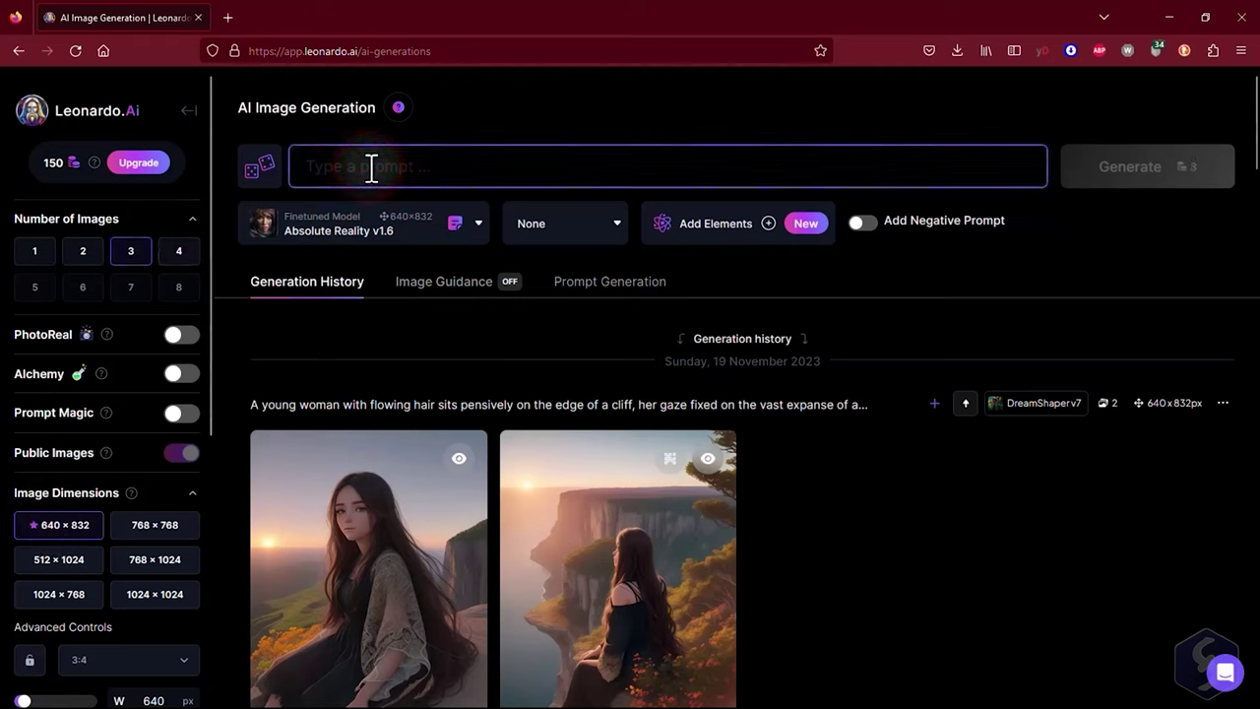
text(A beautiful blonde princess exits from a castle over a river)
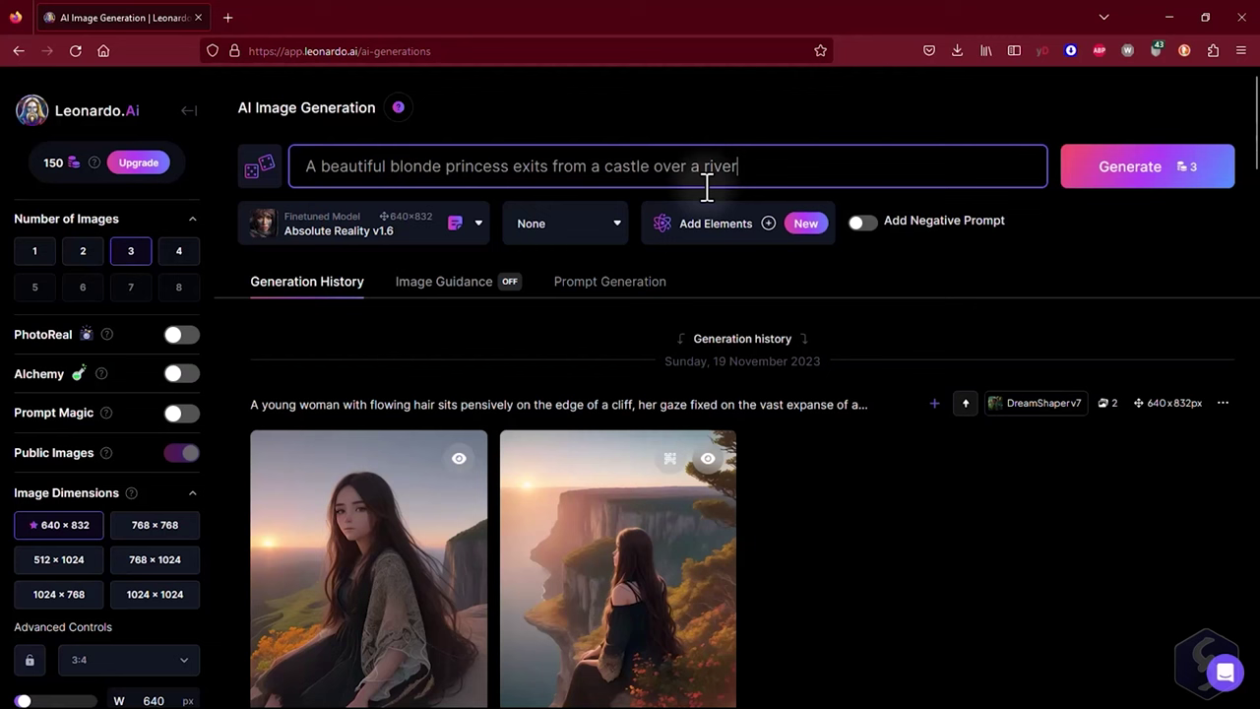
click(1161, 169)
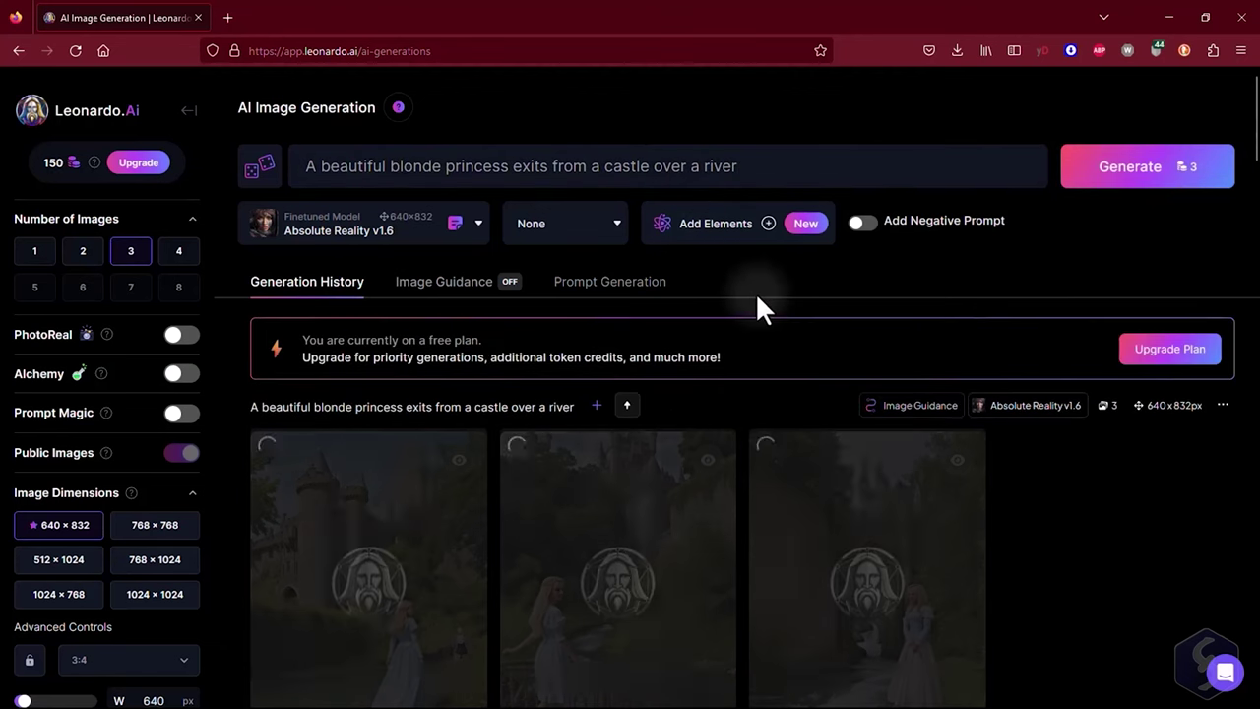
scroll(792, 254, down, 3)
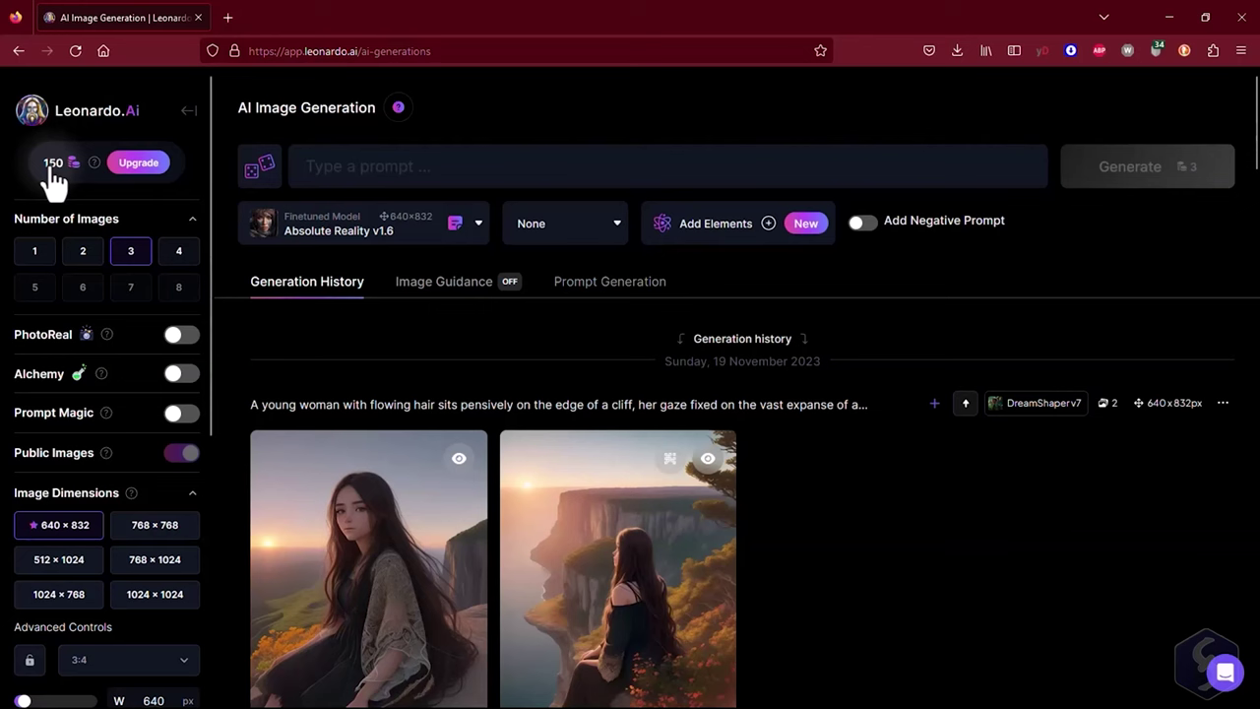
mouse_move(91, 164)
Check the paid plan pricing and try the Alchemy and PhotoReal toggles, dismissing the upgrade offer
click(49, 164)
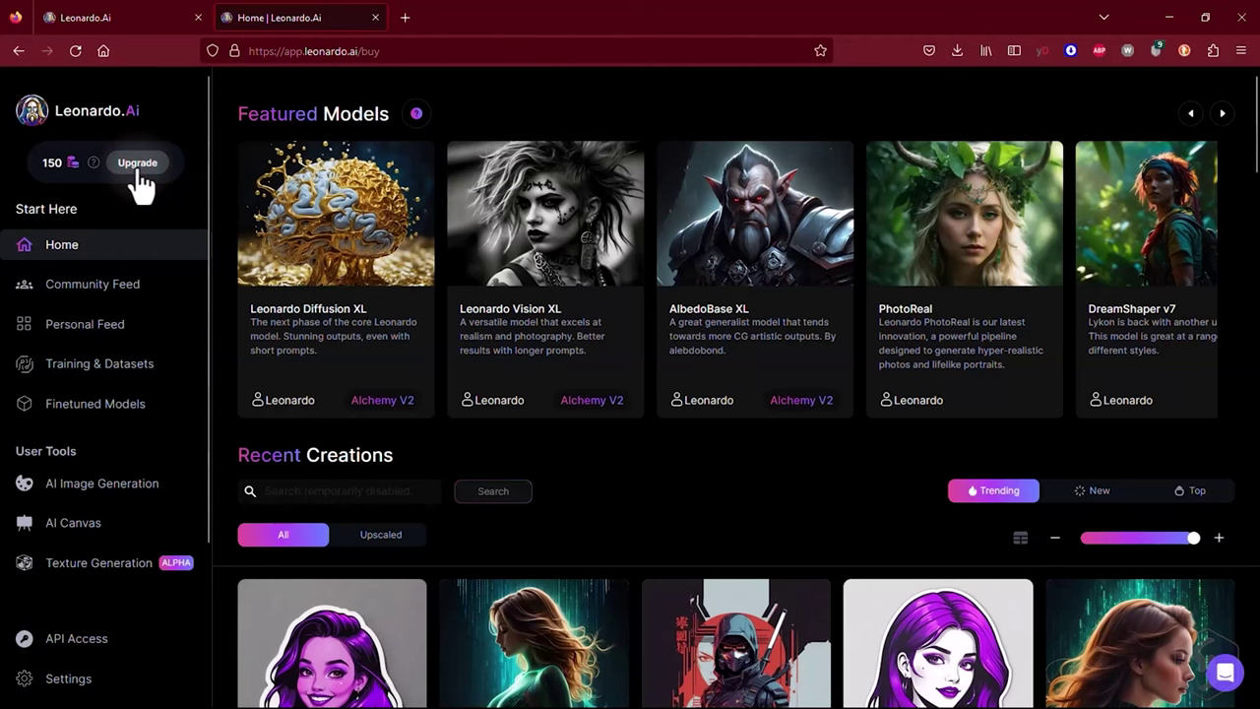
click(138, 163)
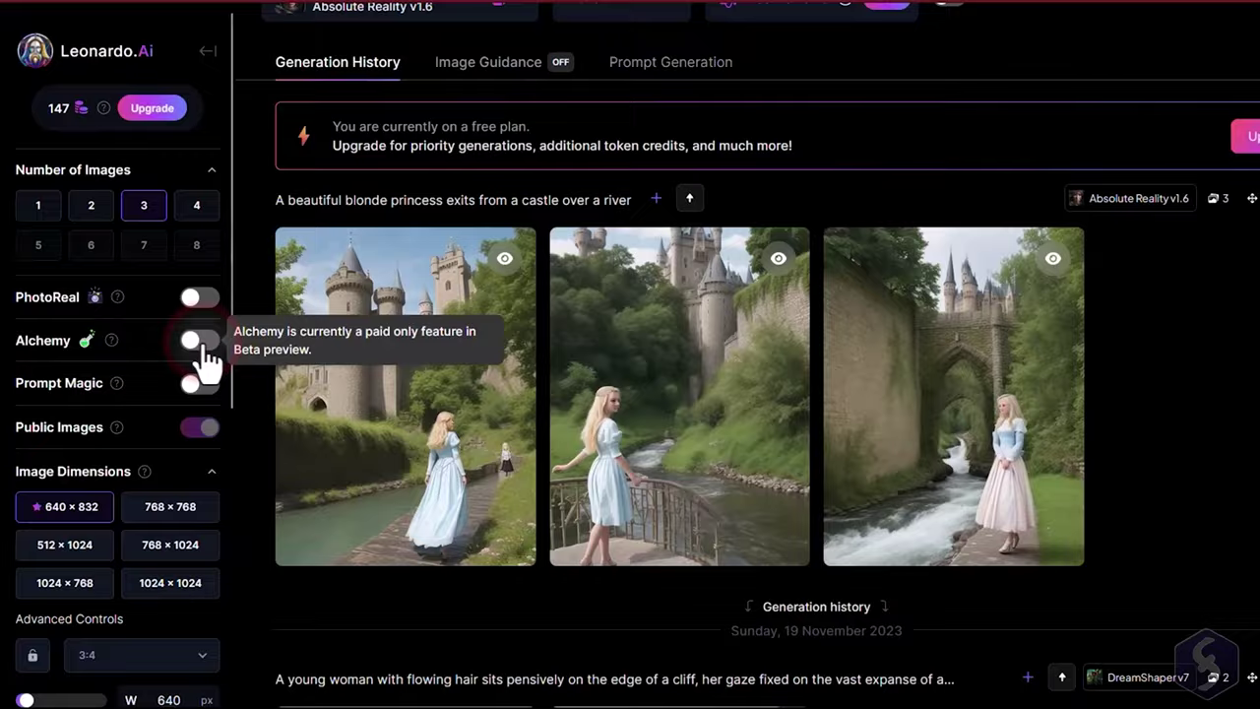
click(203, 350)
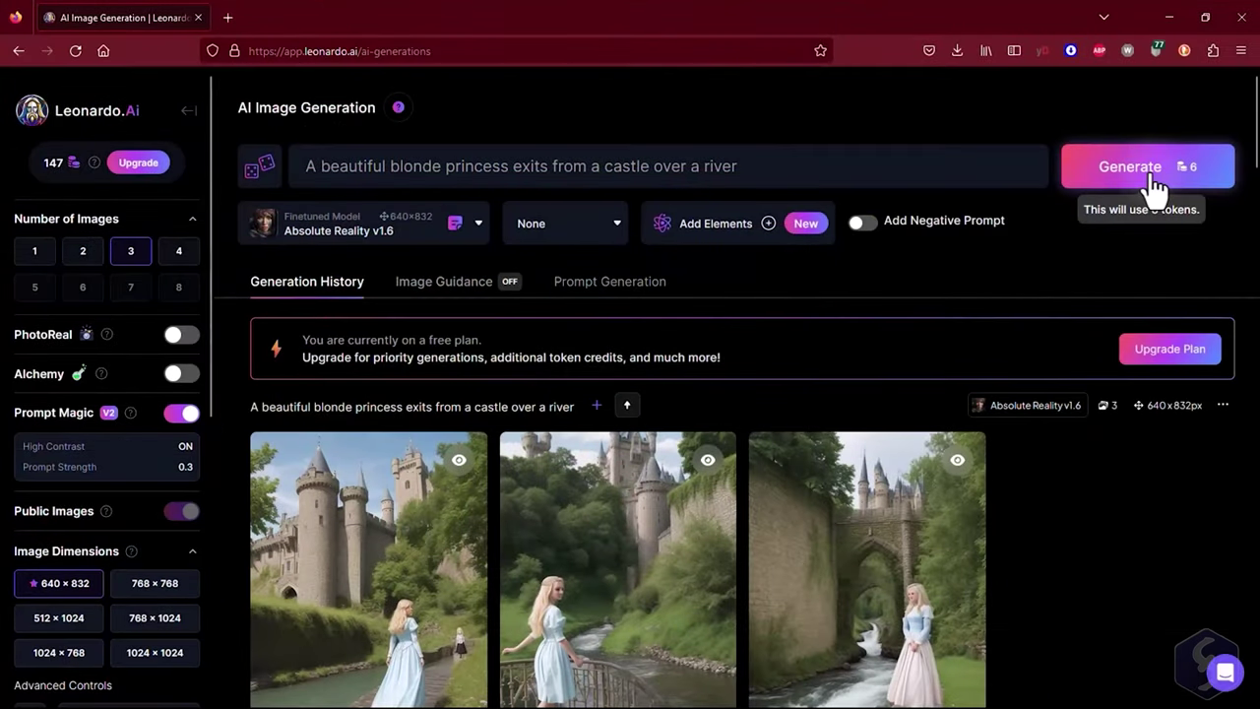
click(1149, 169)
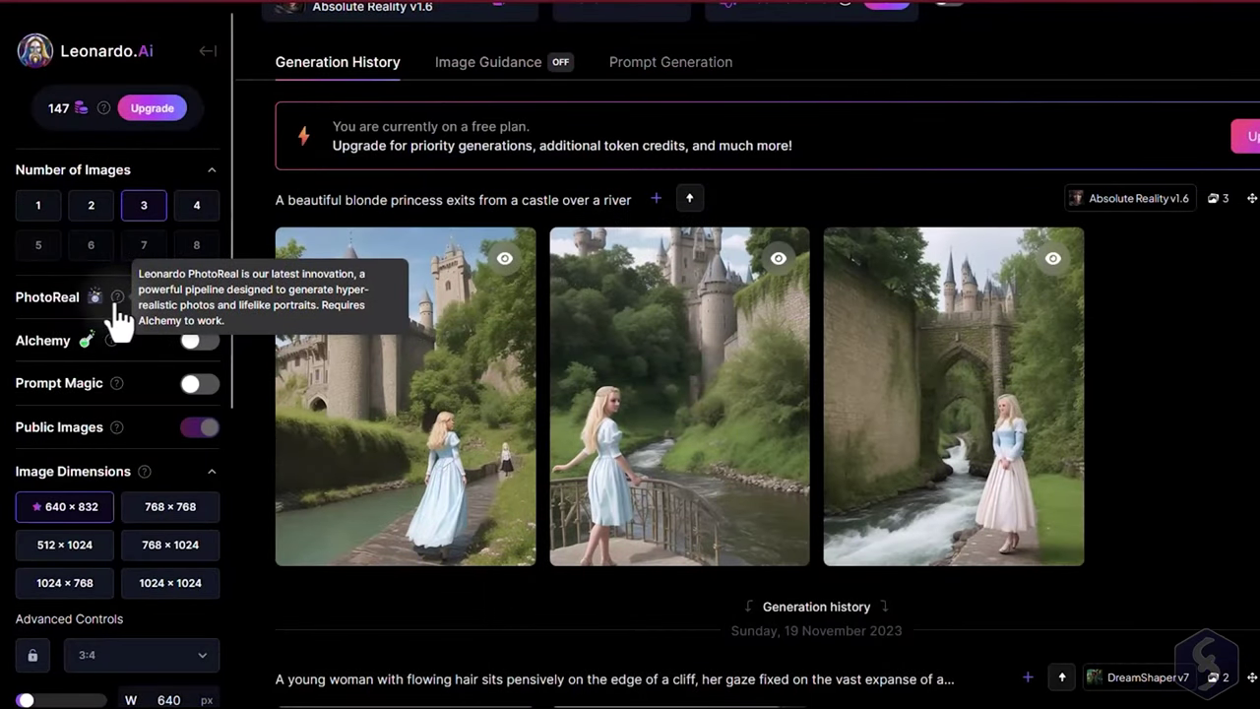
click(199, 300)
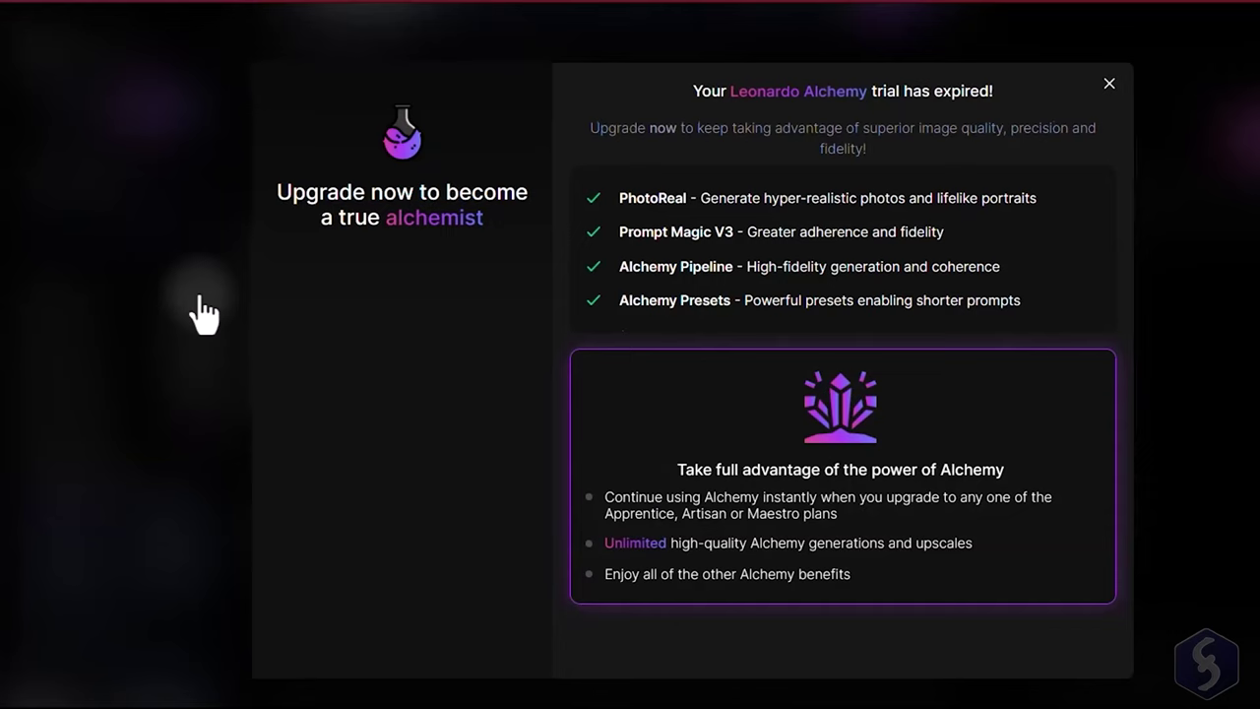
scroll(895, 304, down, 3)
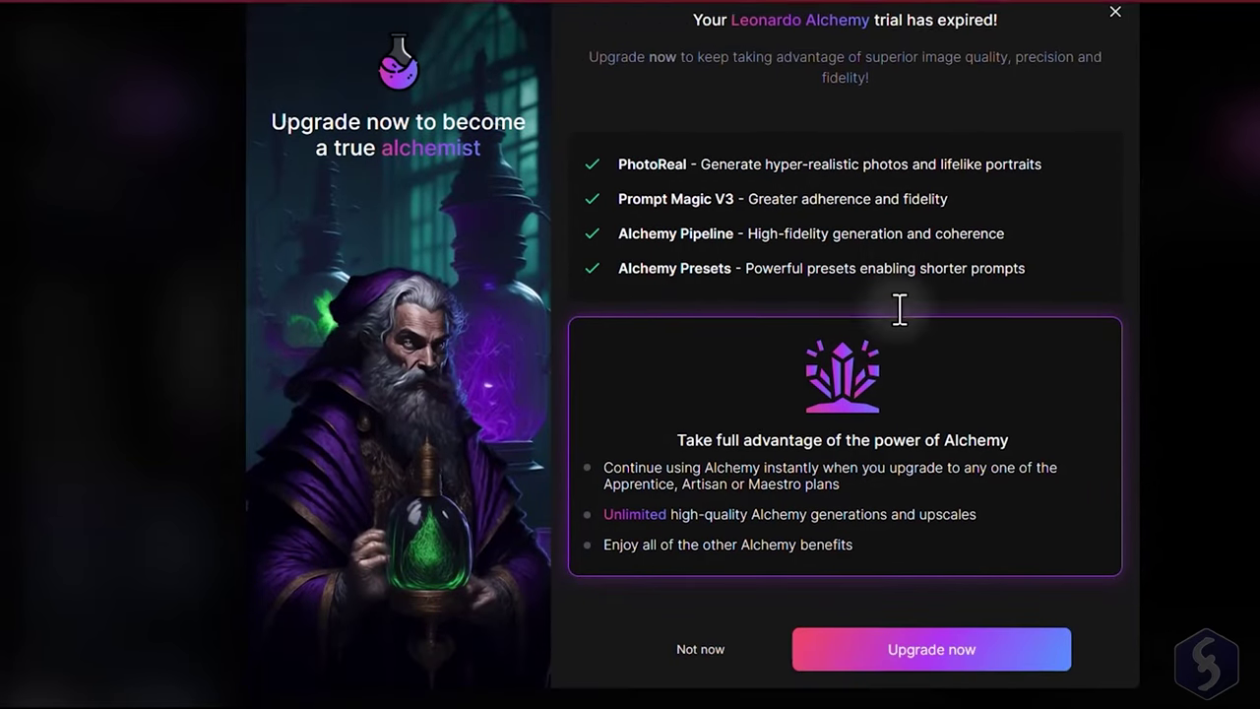
click(141, 351)
click(200, 339)
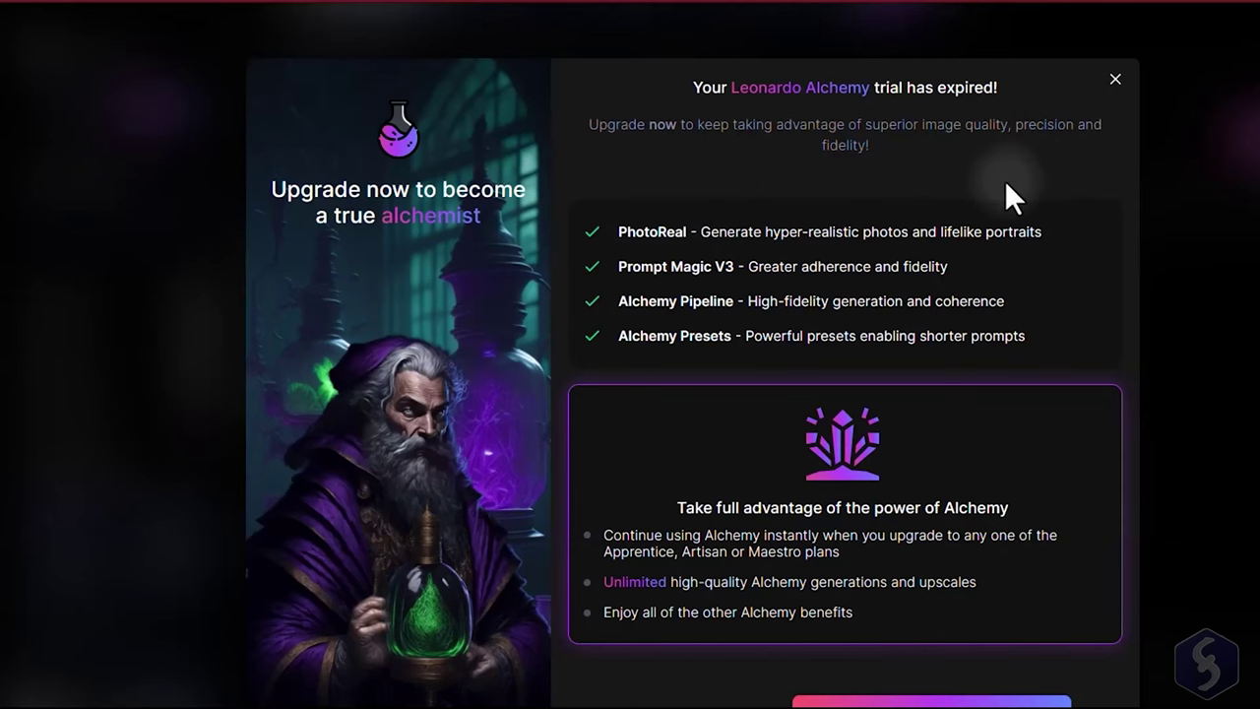
Enable Prompt Magic and regenerate three princess castle images
mouse_move(106, 412)
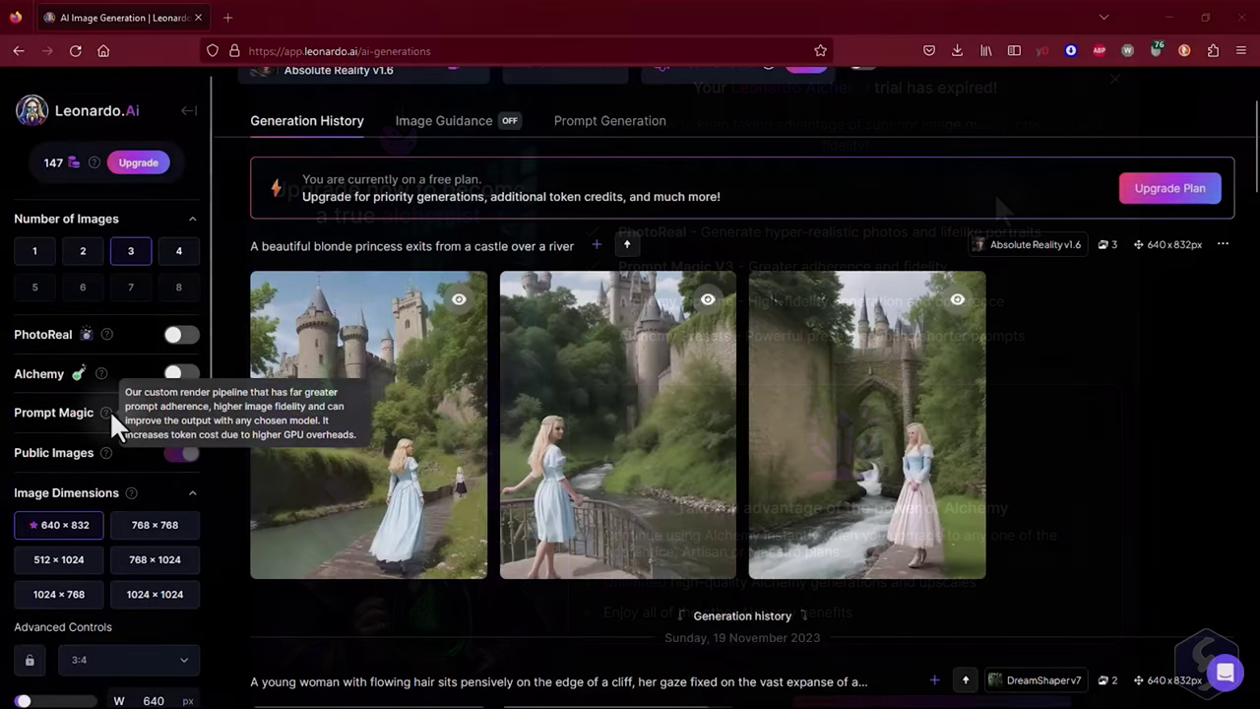
click(183, 415)
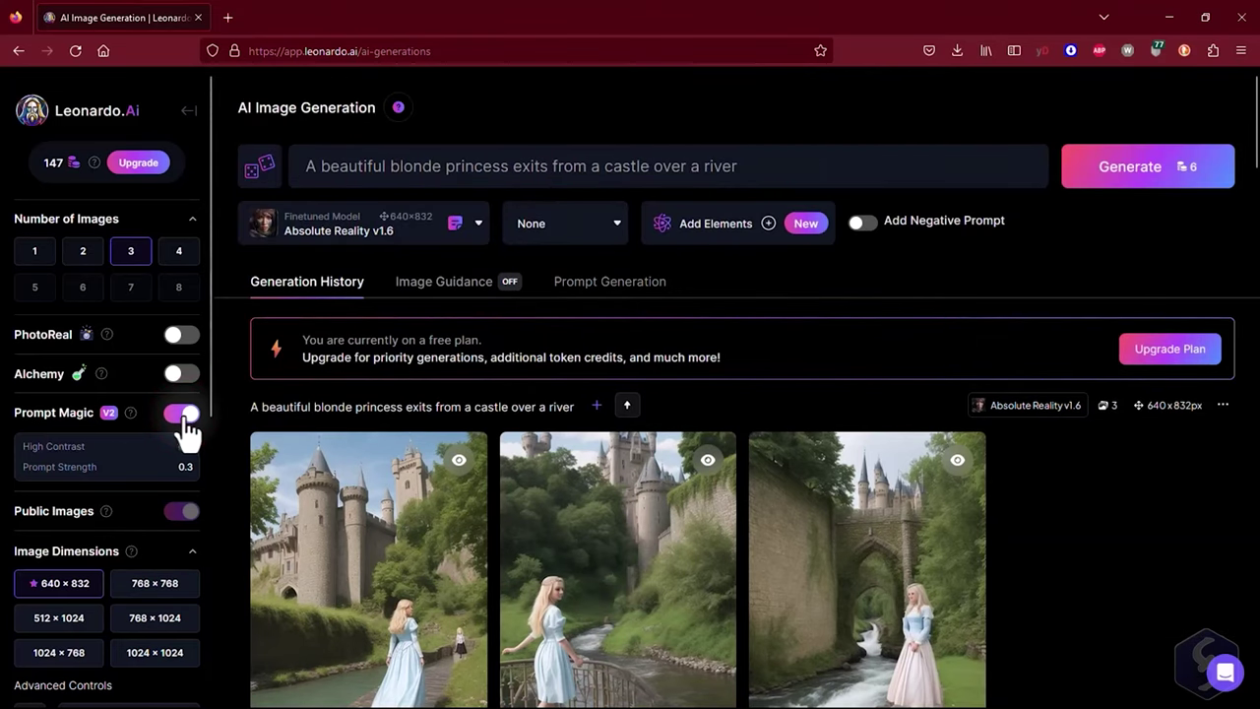
click(1147, 182)
scroll(991, 313, down, 1)
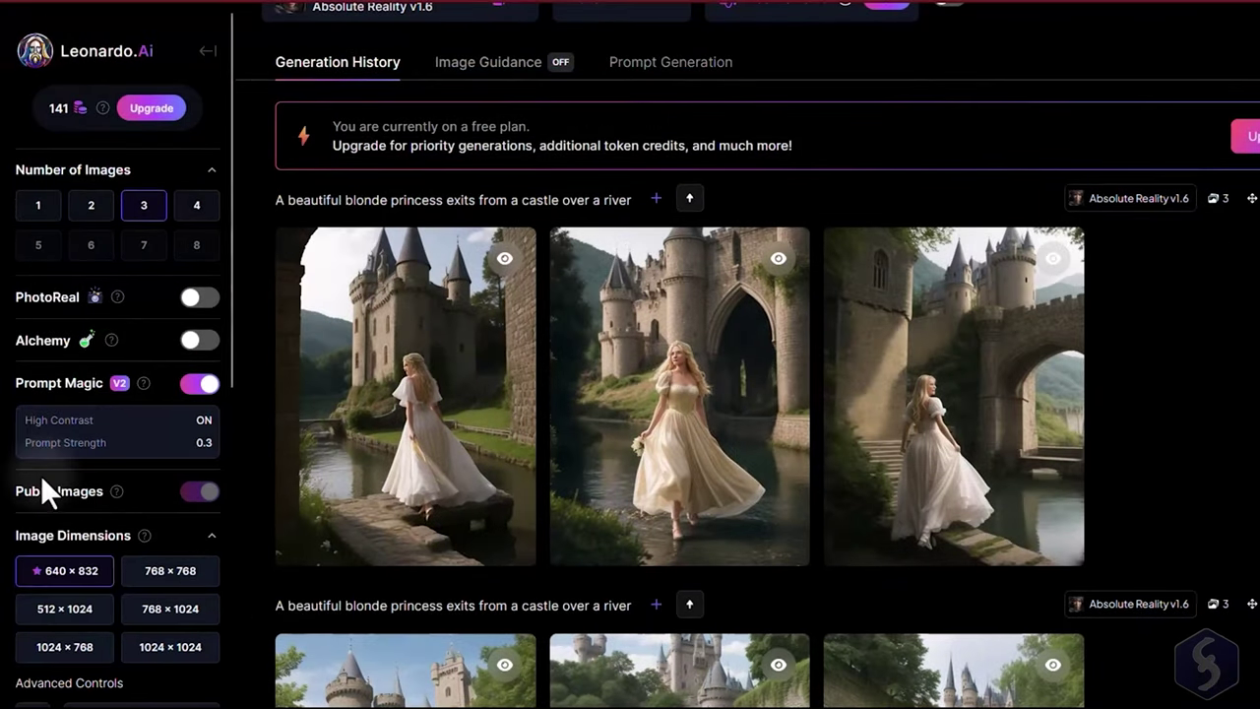
scroll(37, 496, down, 1)
mouse_move(192, 385)
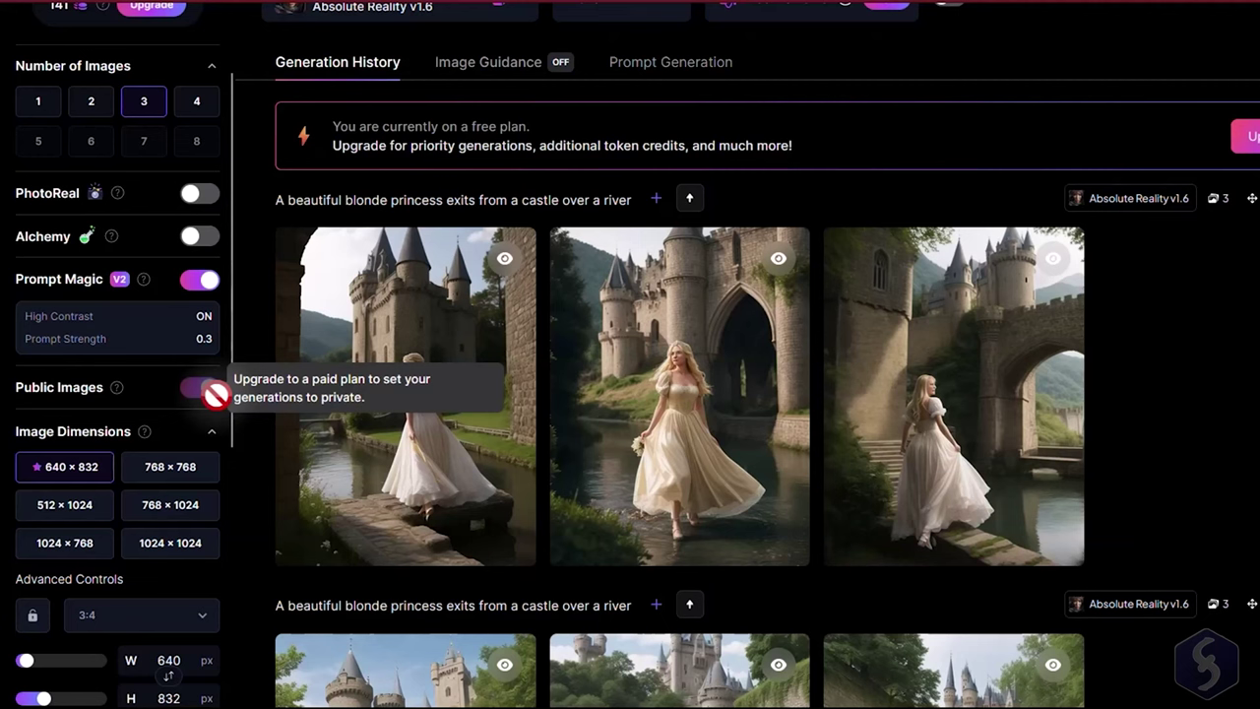
scroll(331, 413, down, 3)
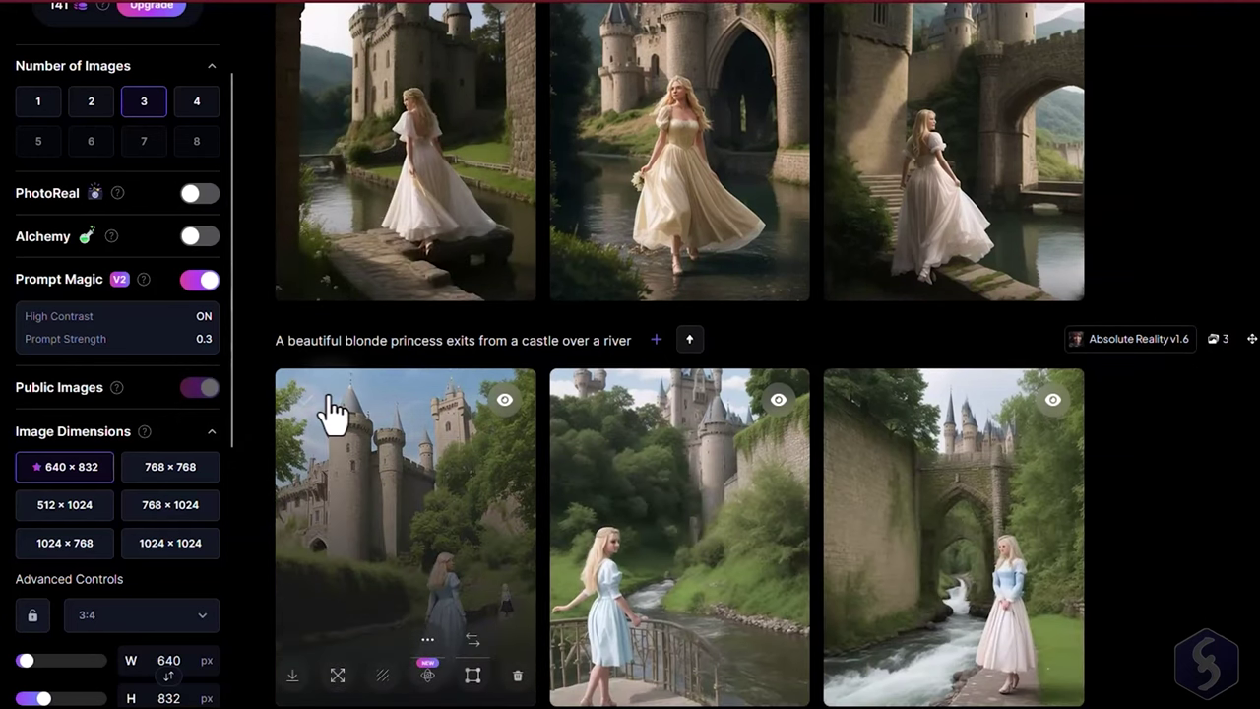
scroll(331, 414, up, 3)
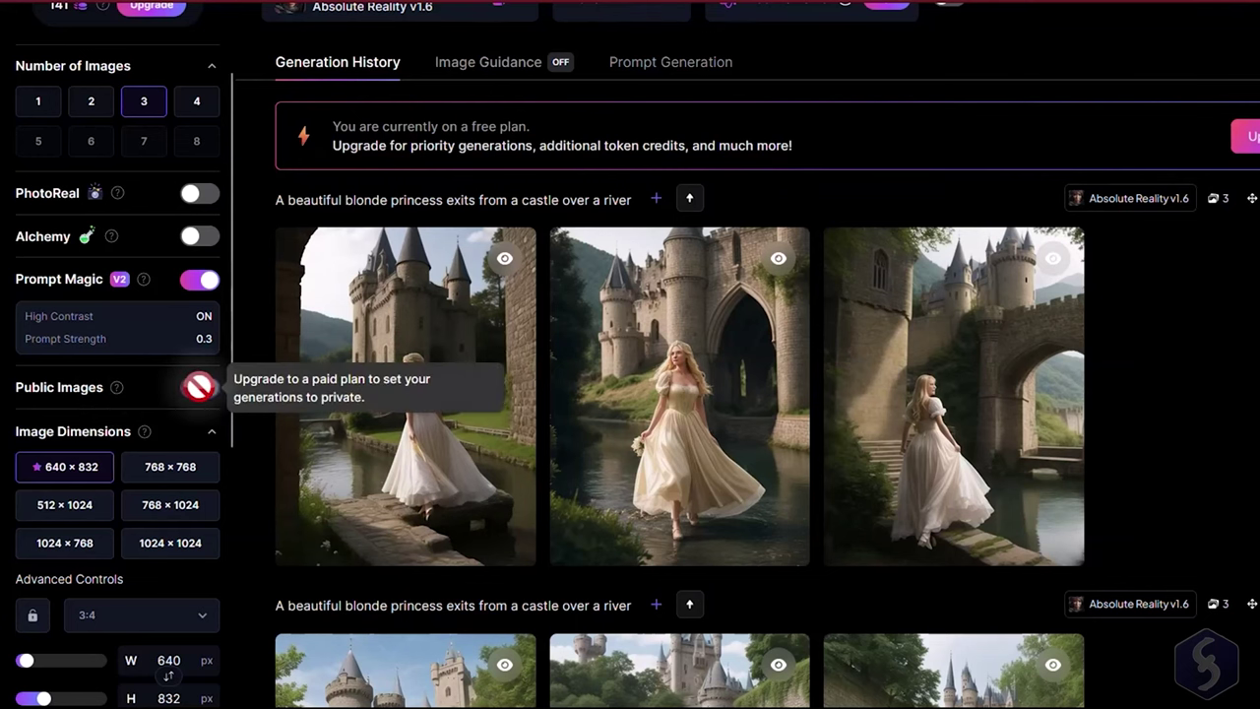
Compare size presets, keep 640×832 at 3:4, raise Guidance Scale to 9, and generate
scroll(207, 394, down, 2)
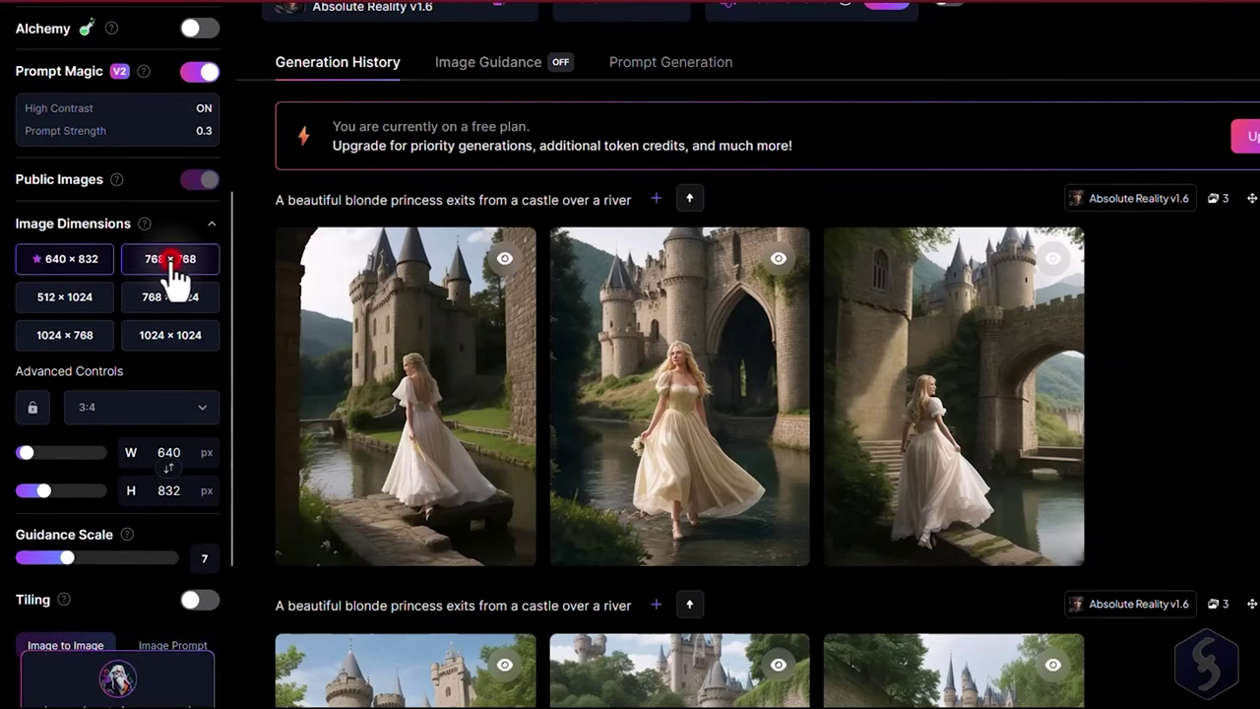
click(167, 261)
click(99, 301)
click(183, 297)
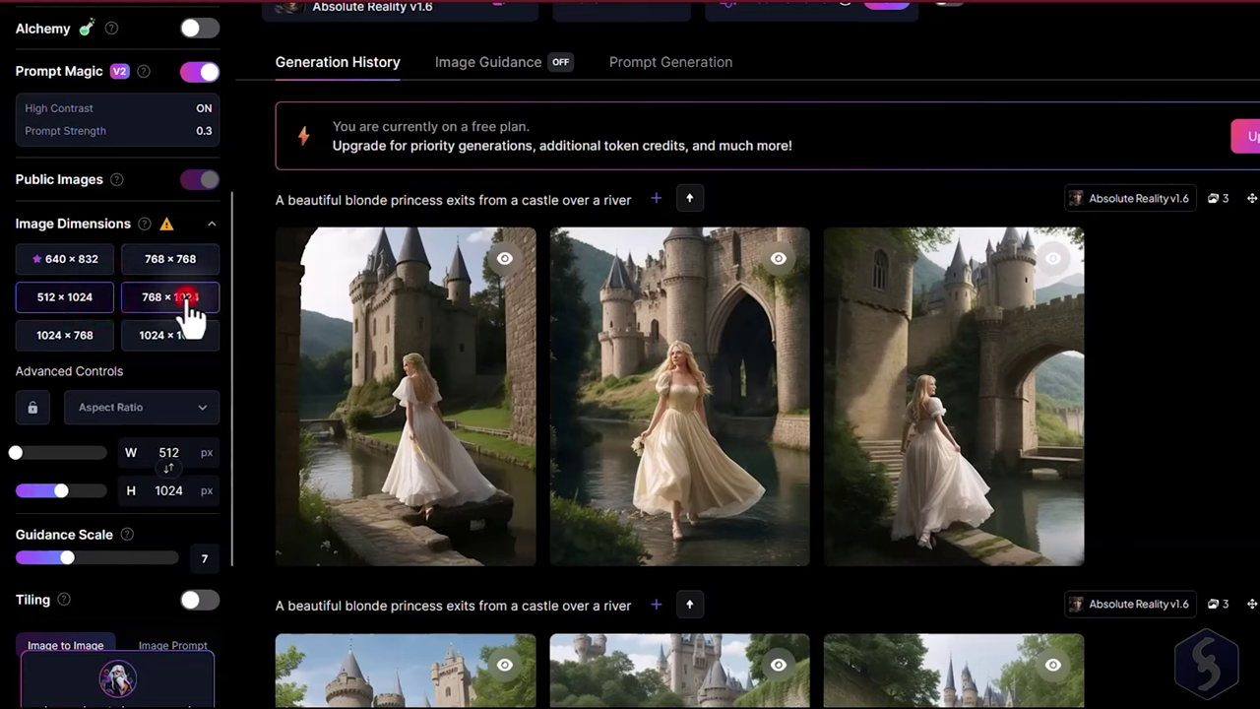
click(148, 405)
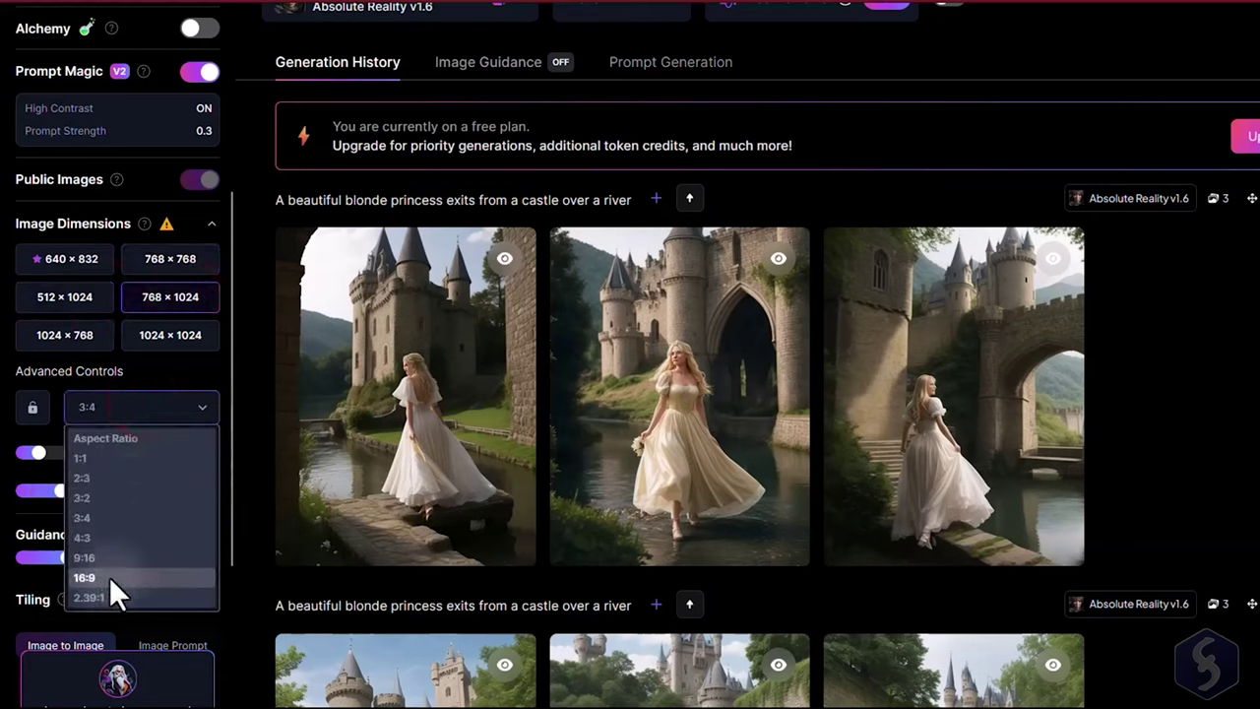
click(180, 373)
mouse_move(168, 227)
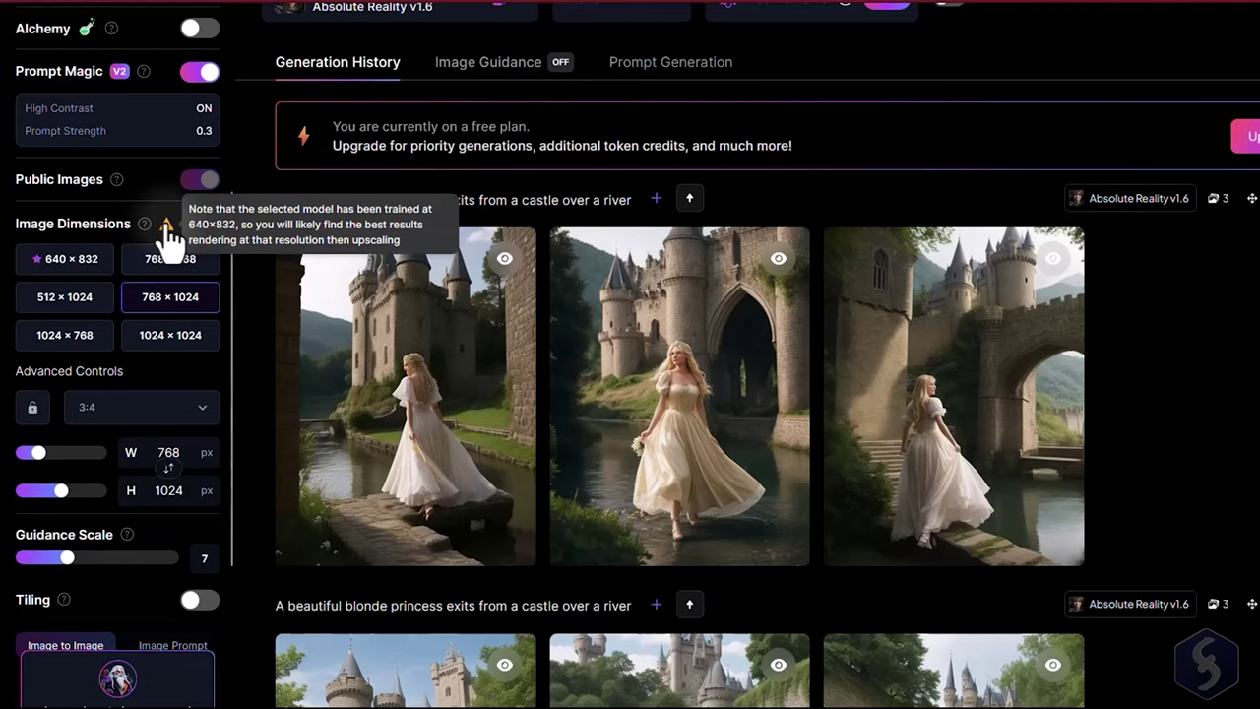
click(73, 264)
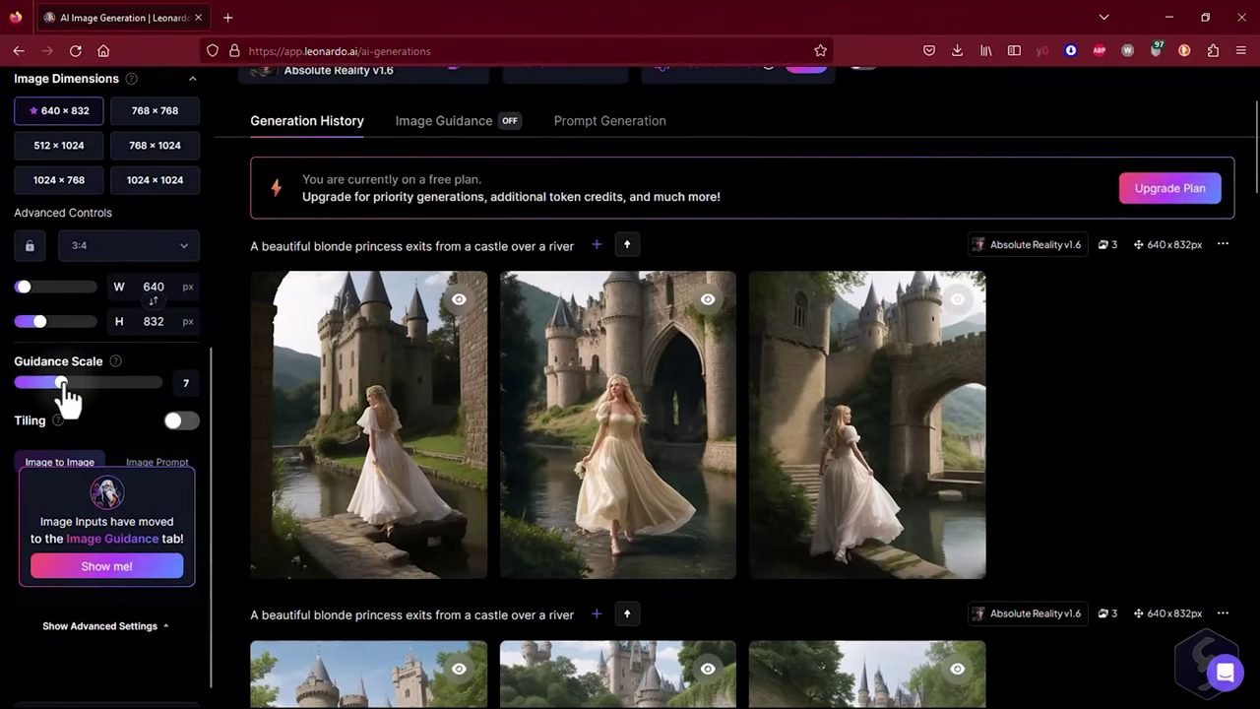
click(69, 557)
drag(132, 386, 86, 384)
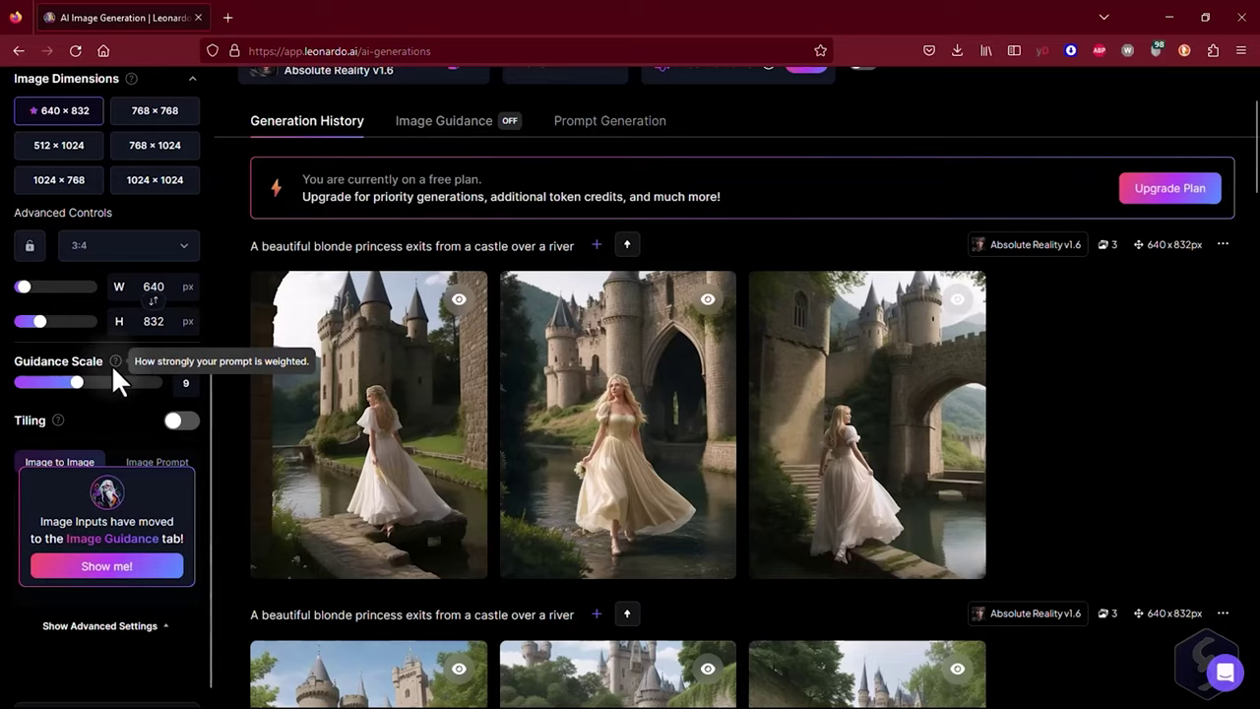
scroll(1125, 197, up, 2)
click(1128, 168)
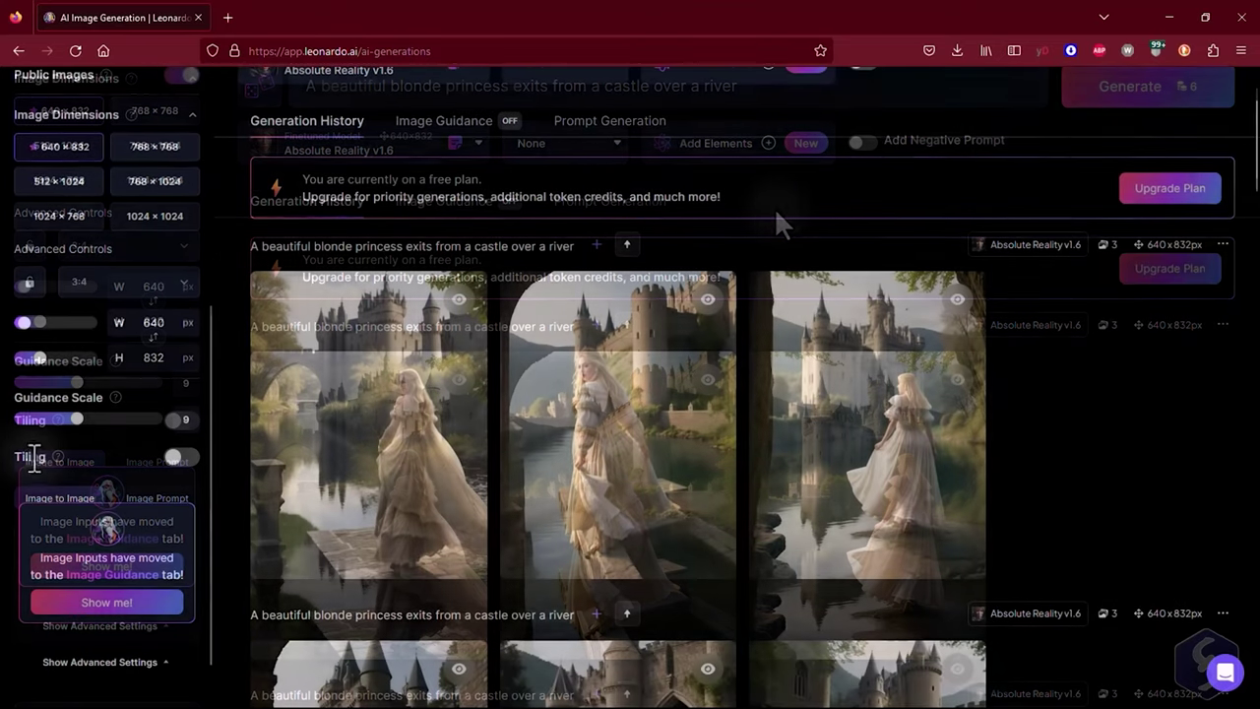
Switch on Tiling and generate another batch of castle images
mouse_move(55, 457)
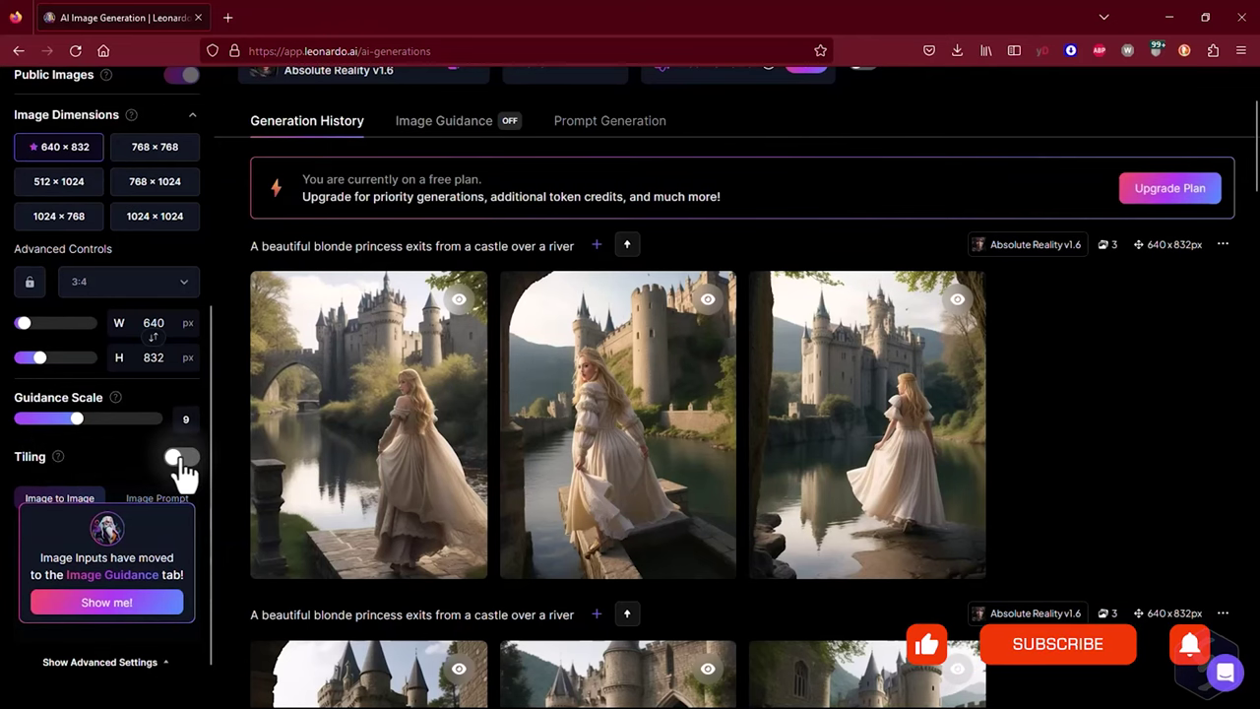
click(181, 457)
scroll(502, 433, up, 3)
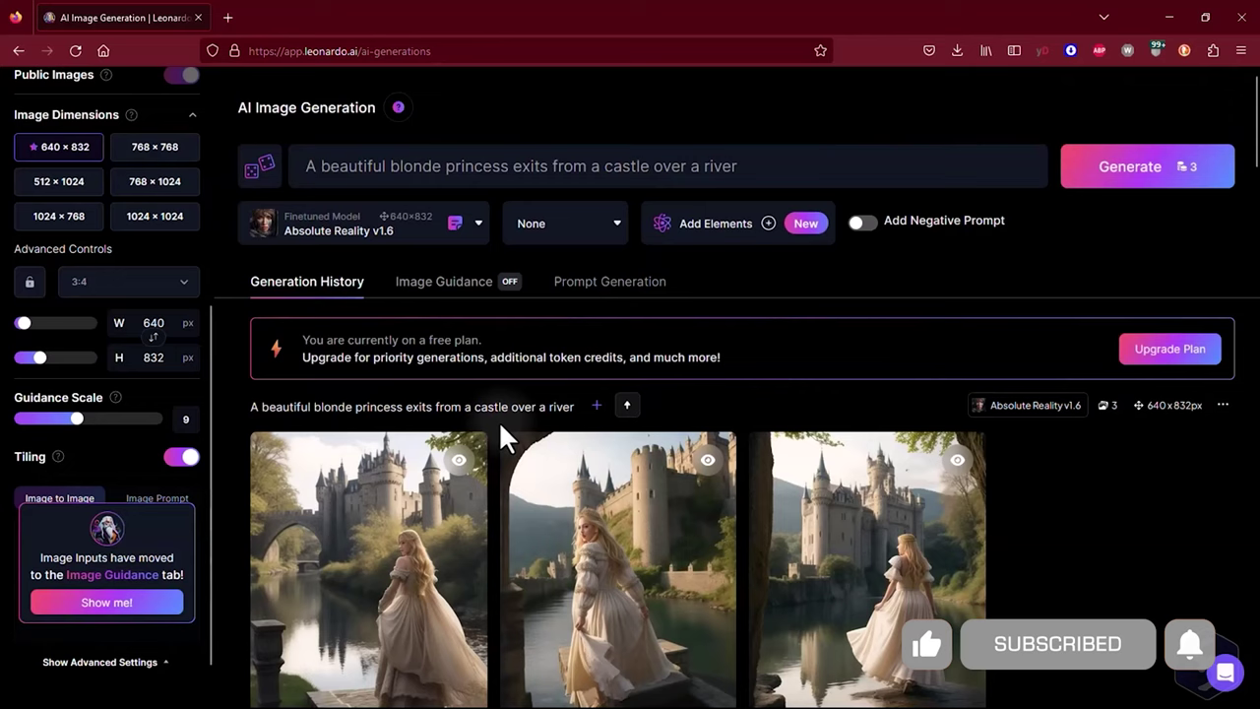
click(1125, 165)
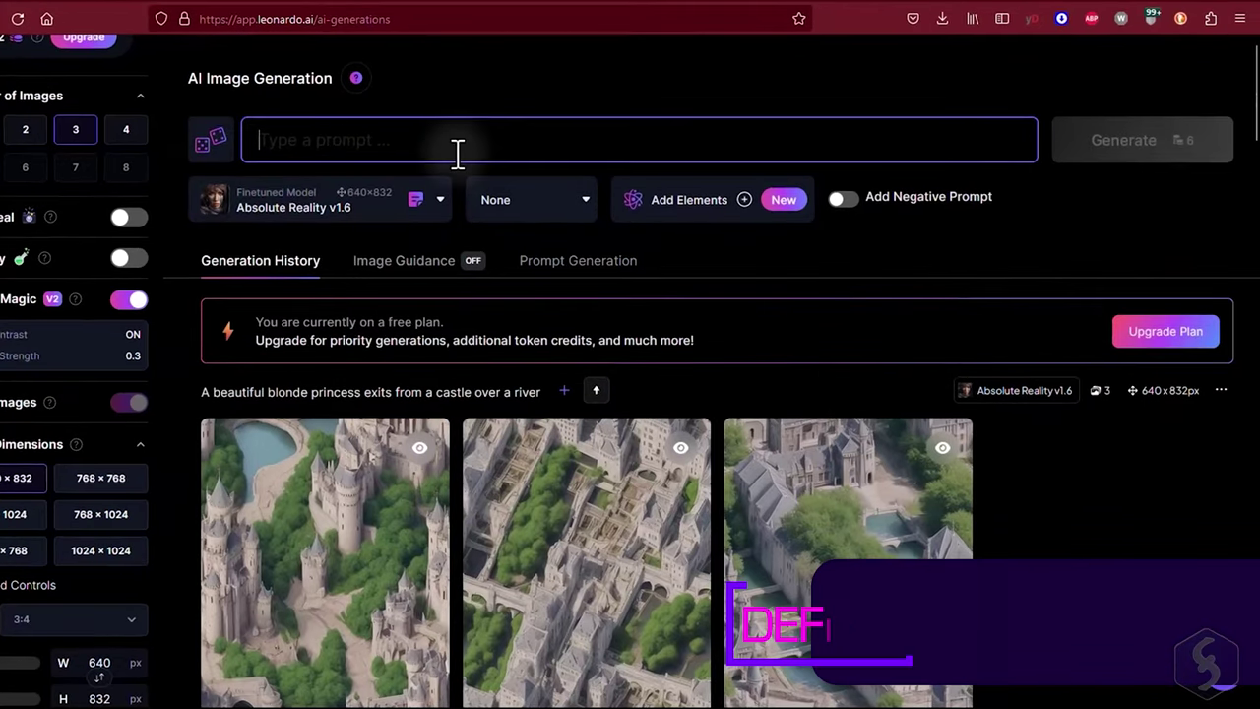
Write the prompt 'A beautiful blonde princess walks besides a river with a fantasy kingdom', sunny spring day
click(441, 168)
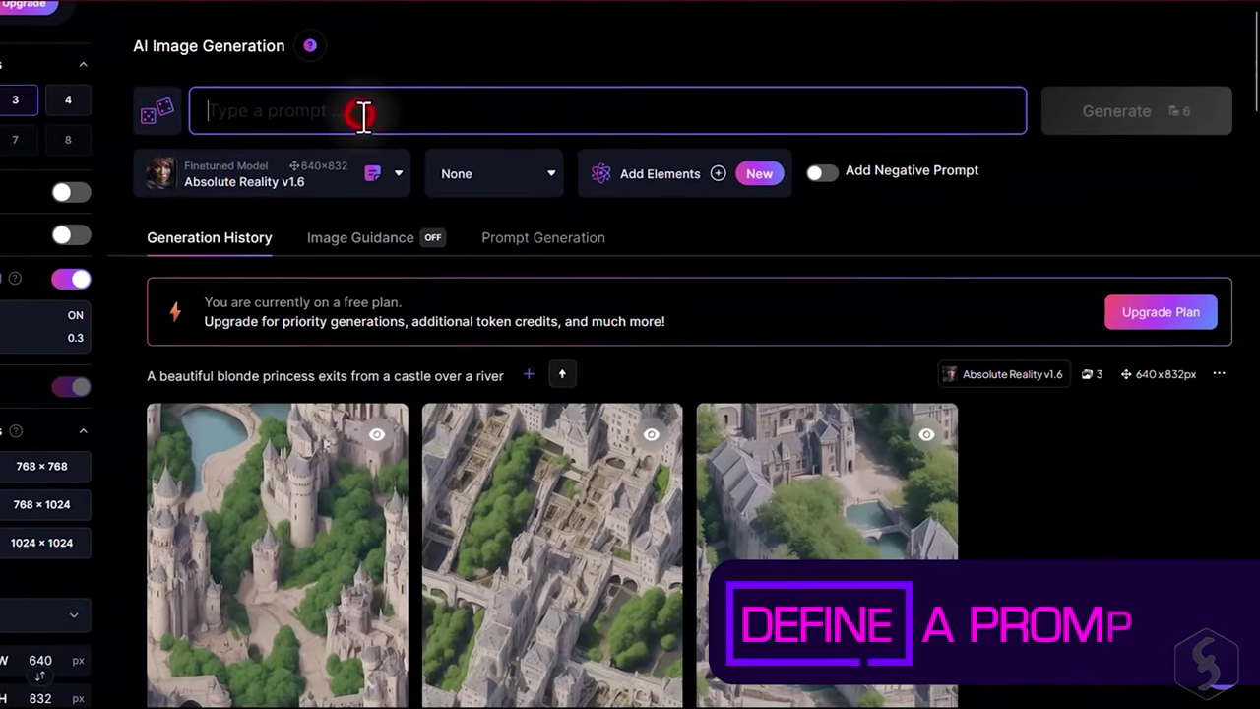
text(A beau)
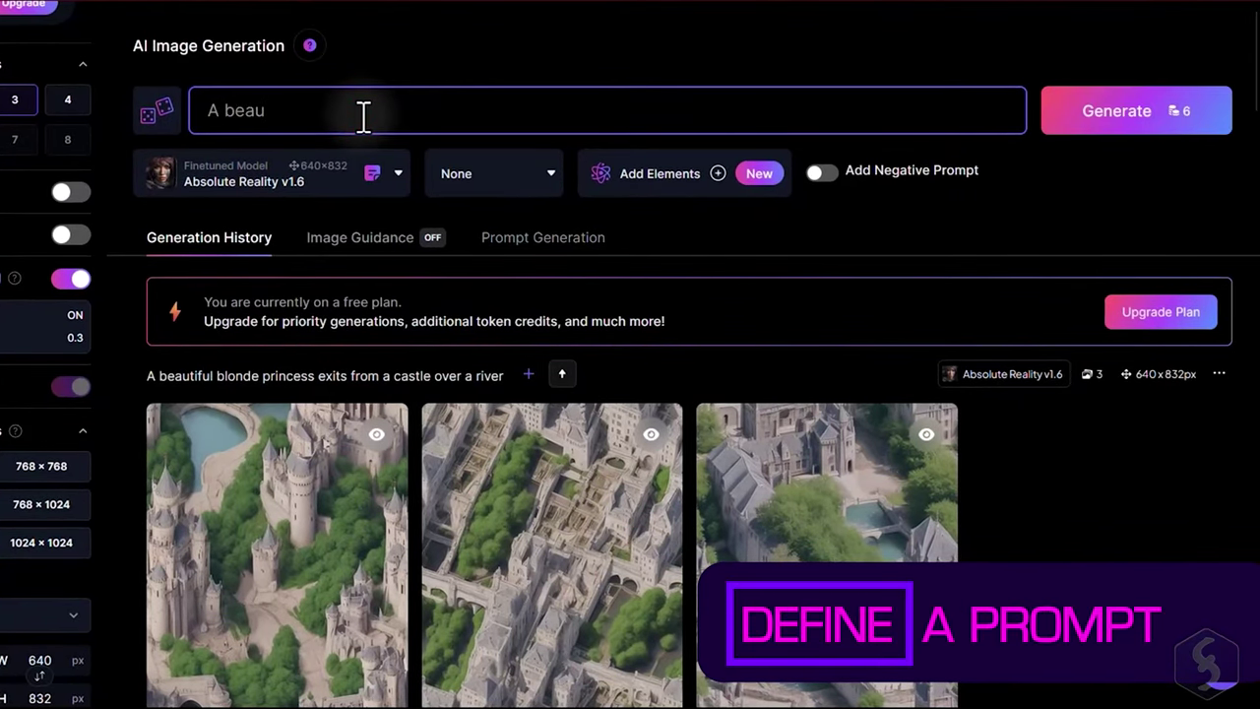
text(tiful blonde princess)
click(472, 114)
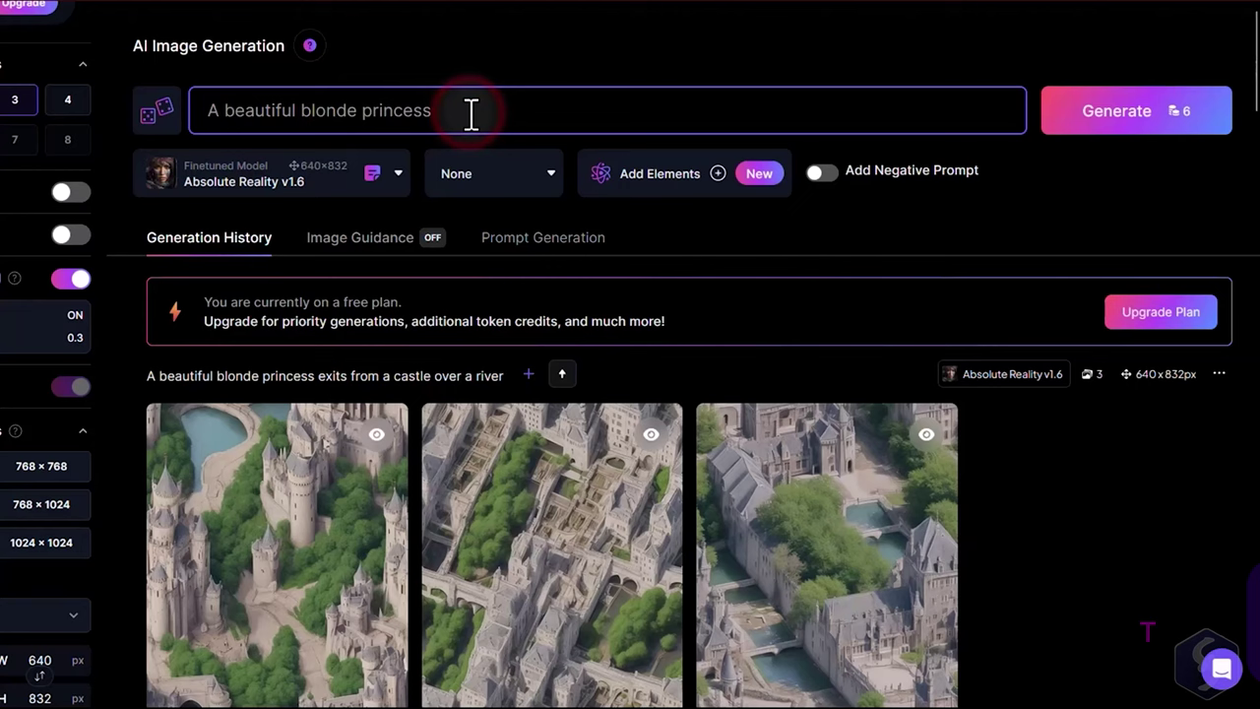
text(walks besides a river w)
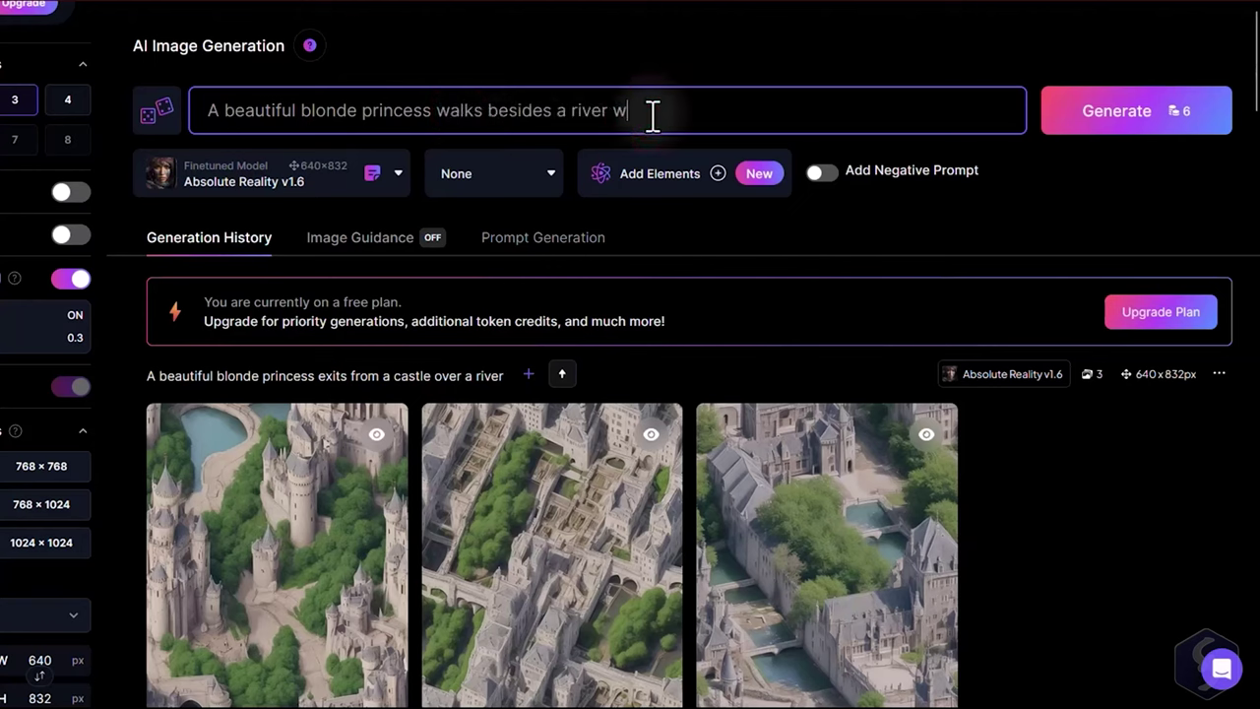
text(ith a fantasy kingdom)
click(849, 122)
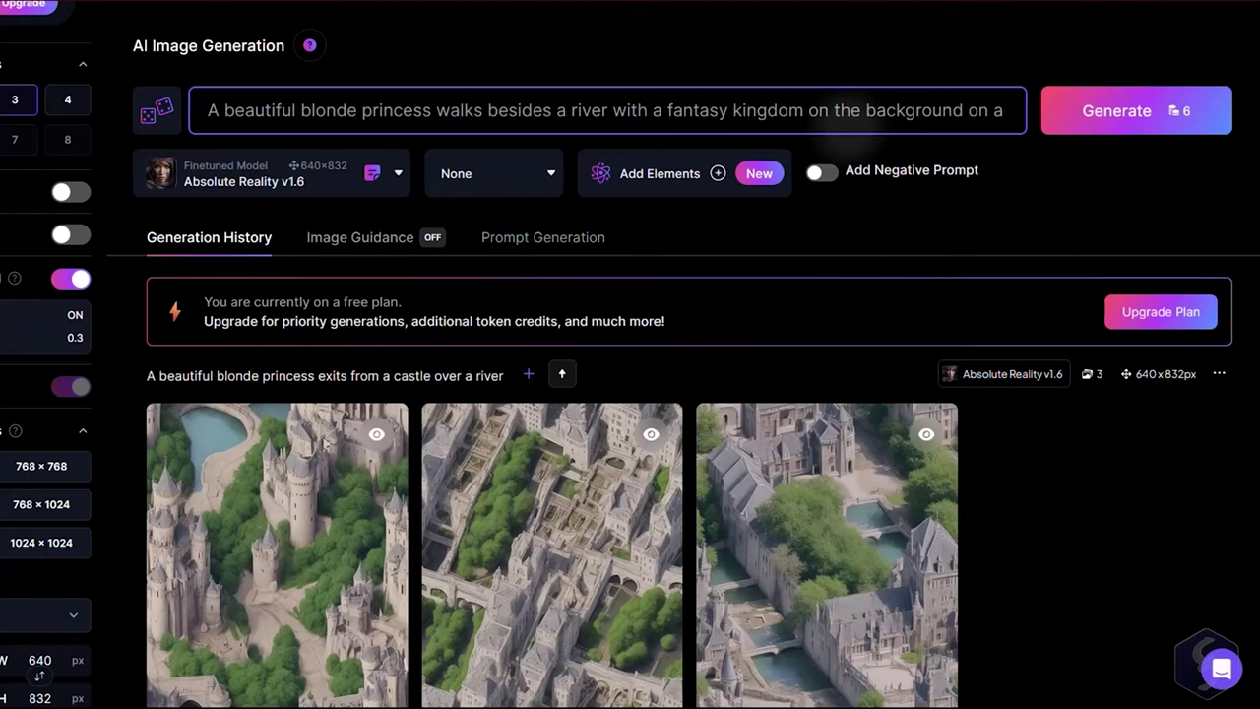
text(sunny)
text(Spring day. The princess is similing, happy and staring at the beauty of the landscape.)
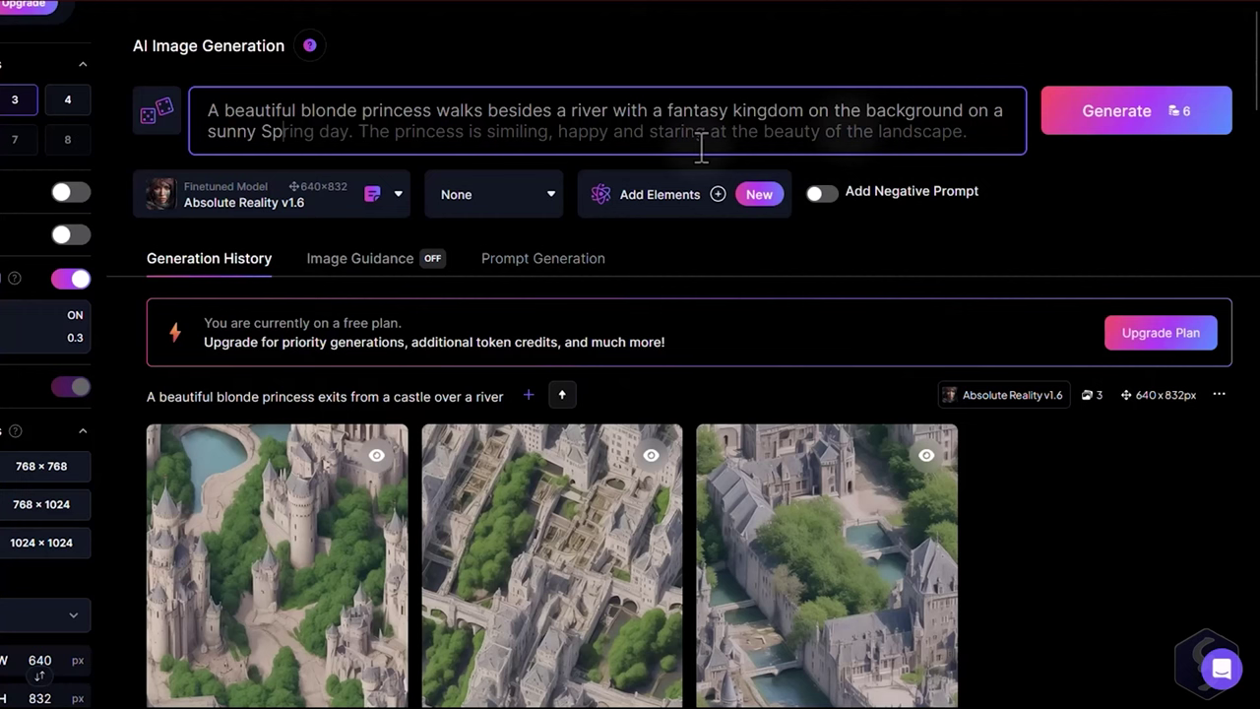
Add a negative prompt list beginning 'No tiling', generate, and view the middle image full size
click(819, 194)
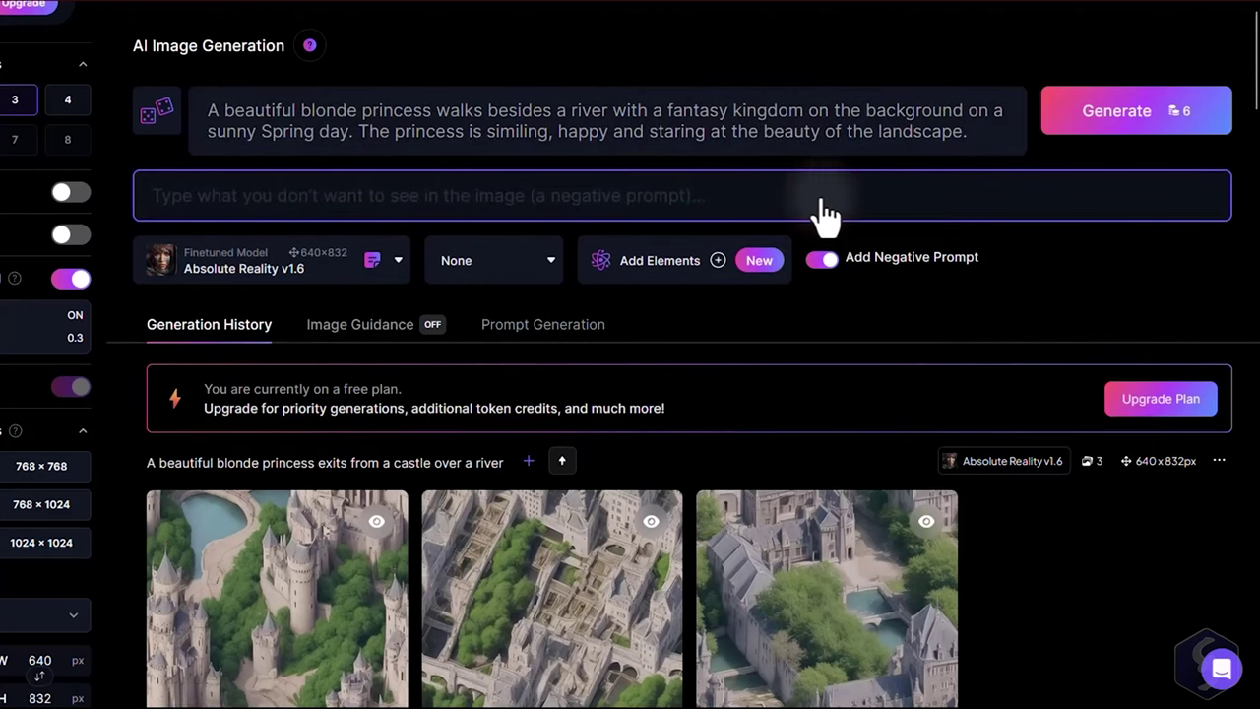
click(460, 193)
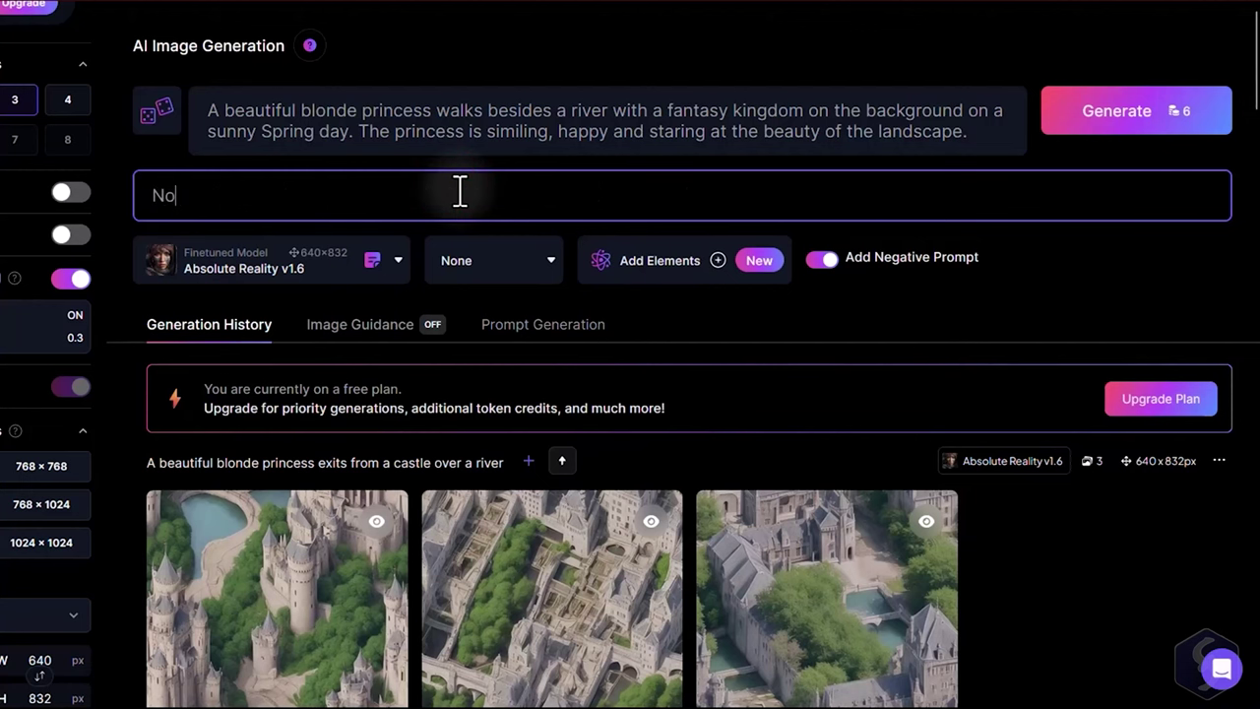
text(No tiling)
key(ctrl+v)
click(1137, 113)
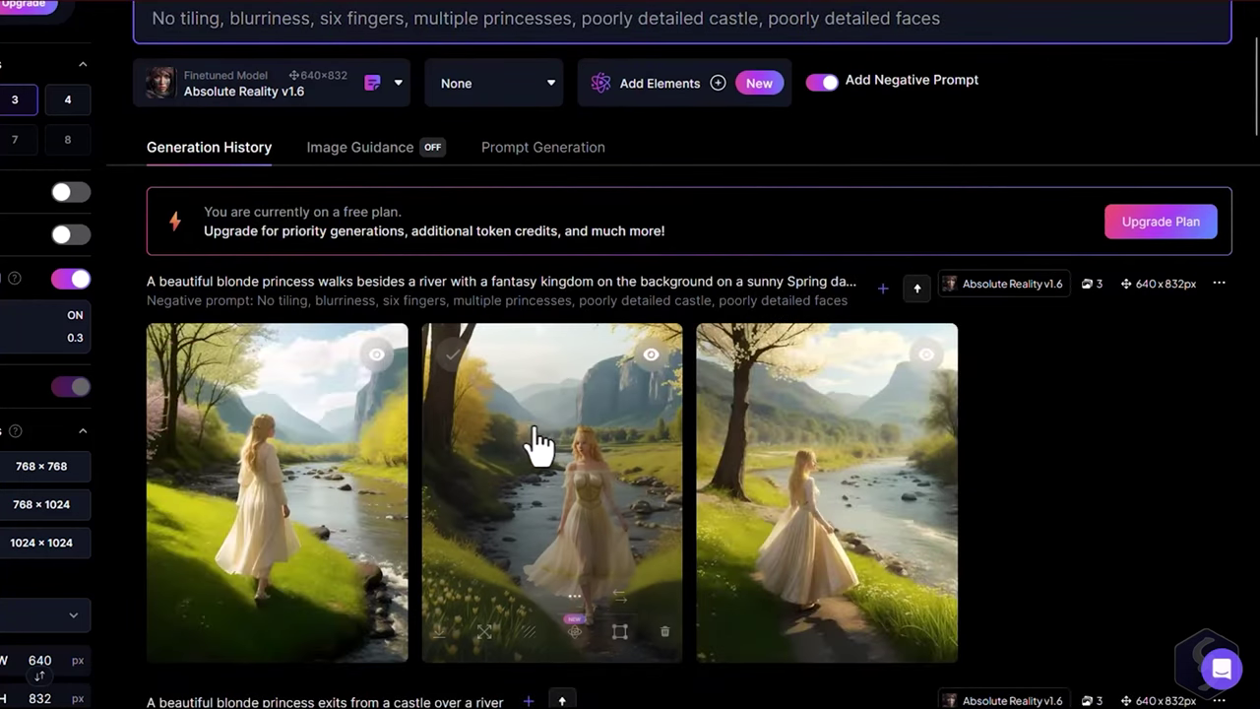
click(534, 440)
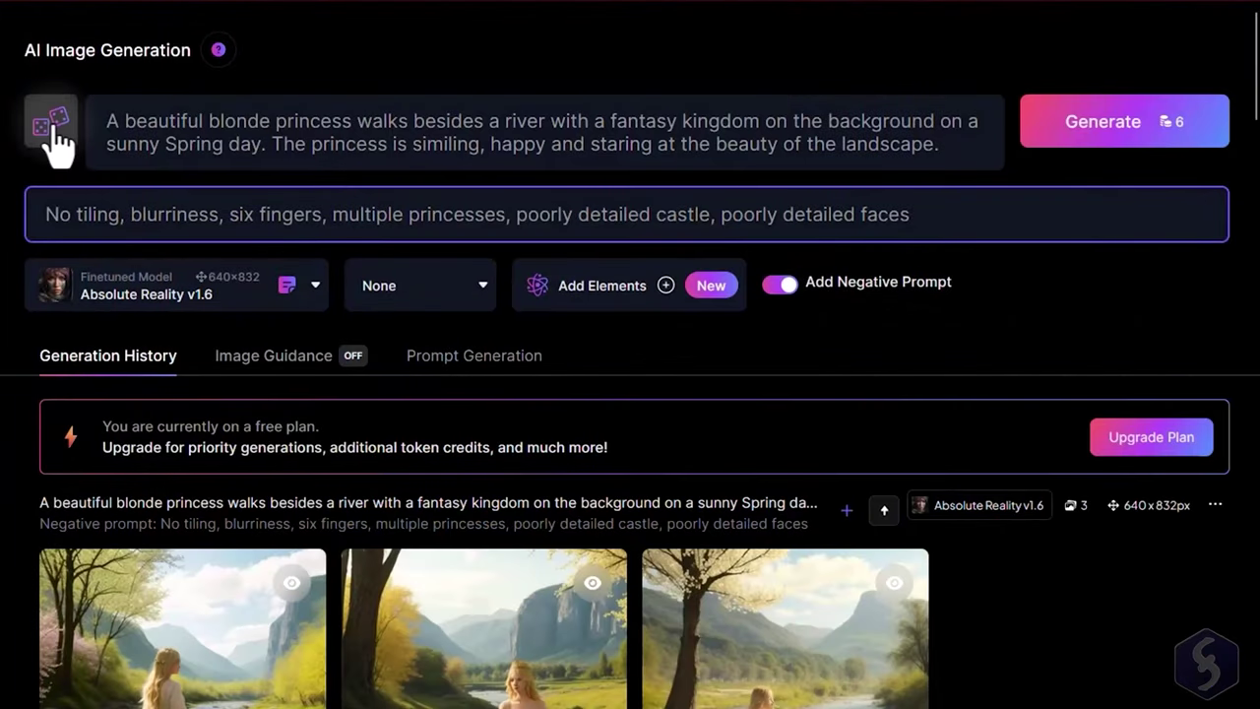
Auto-improve the princess prompt, then ideate four prompt ideas from princess-and-castle keywords
click(55, 134)
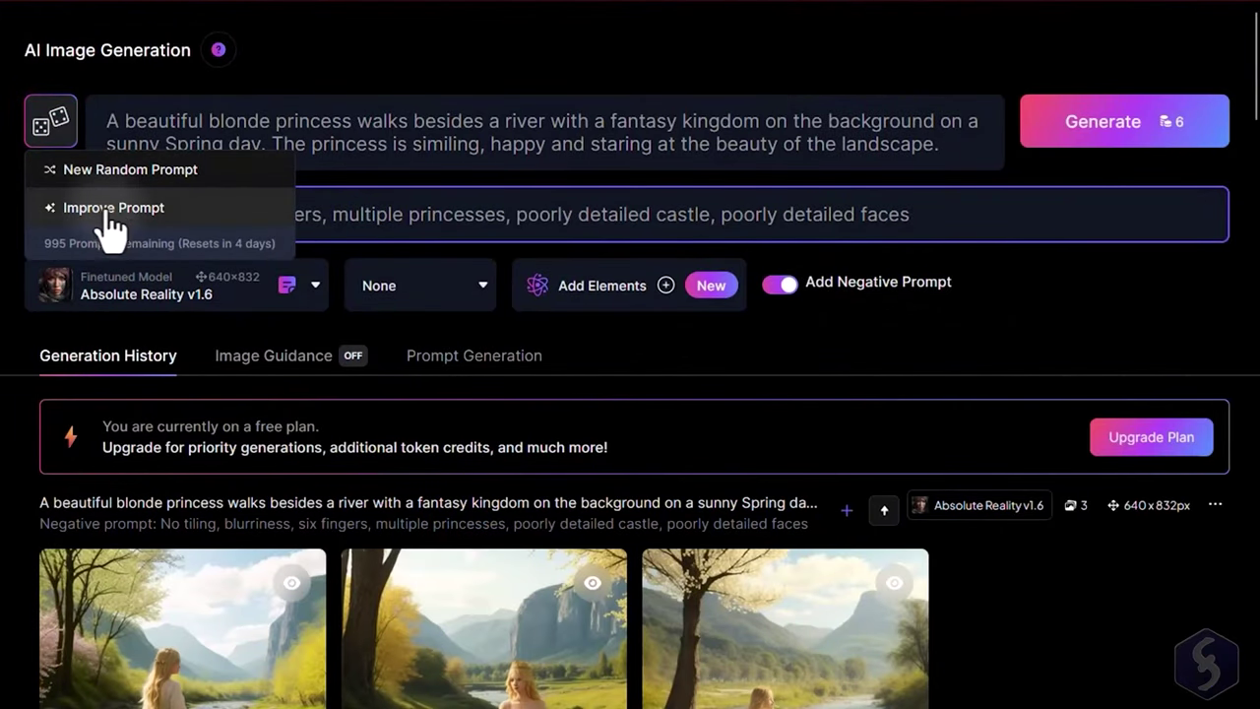
click(183, 223)
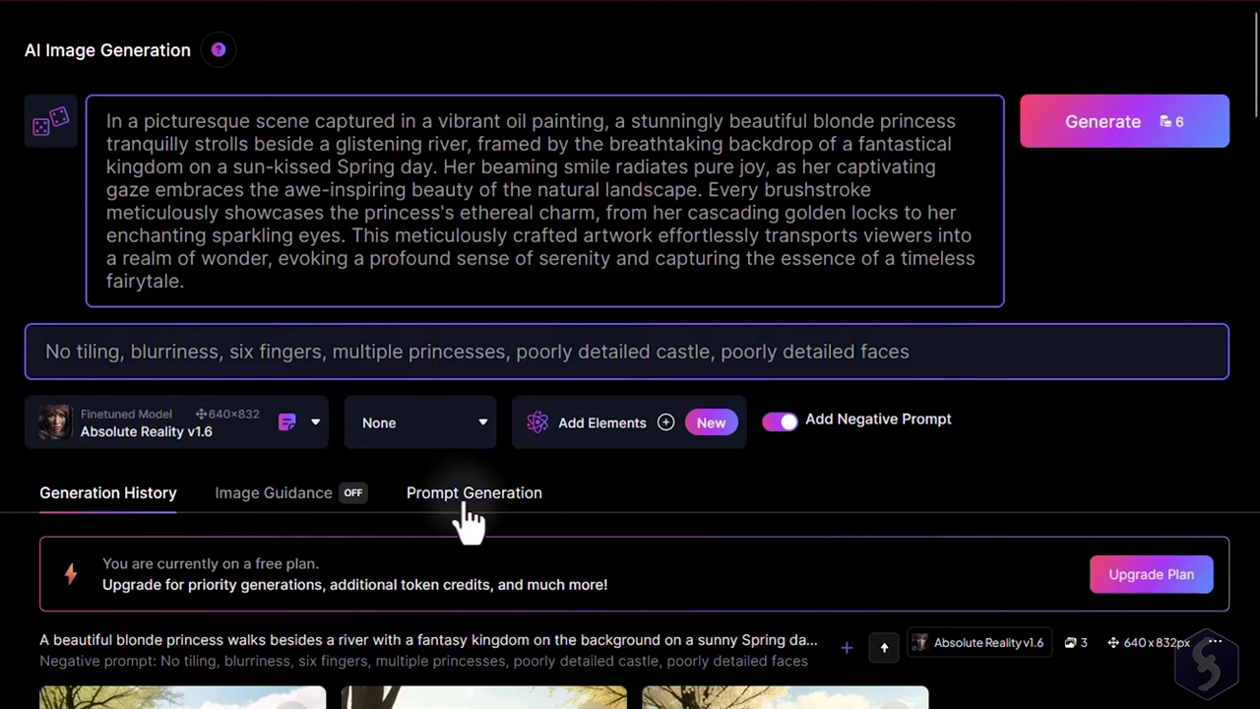
click(471, 502)
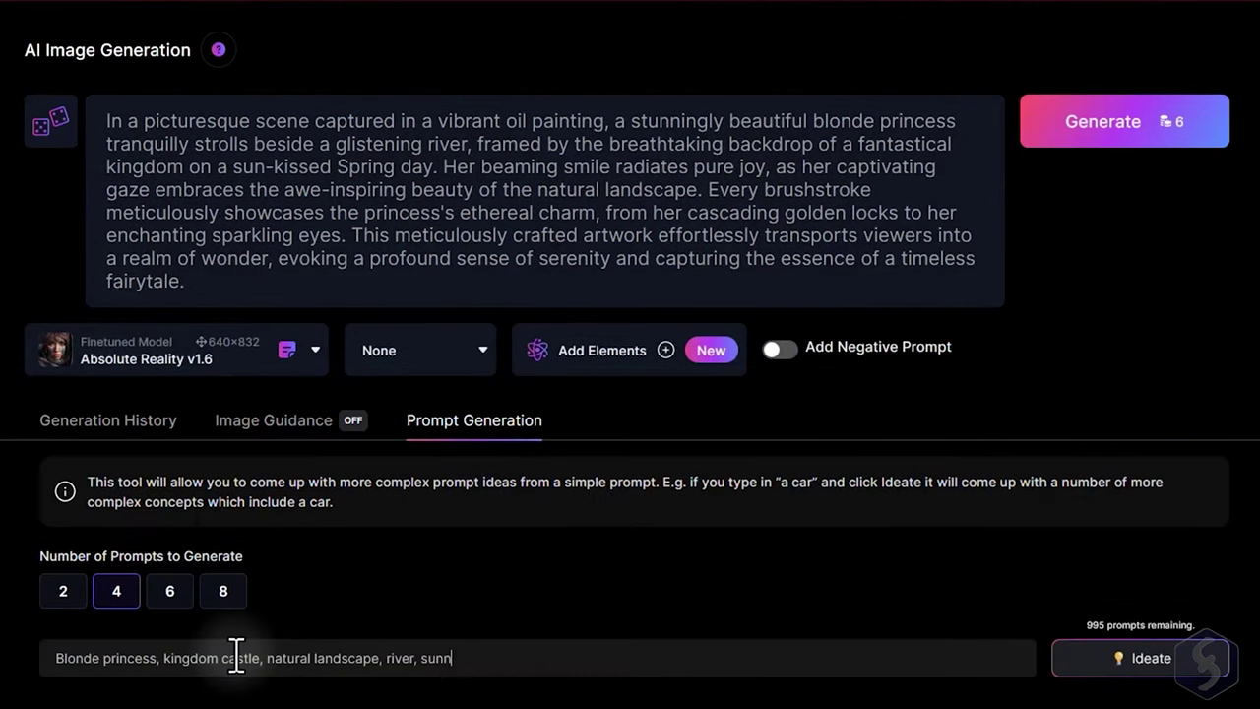
text(day)
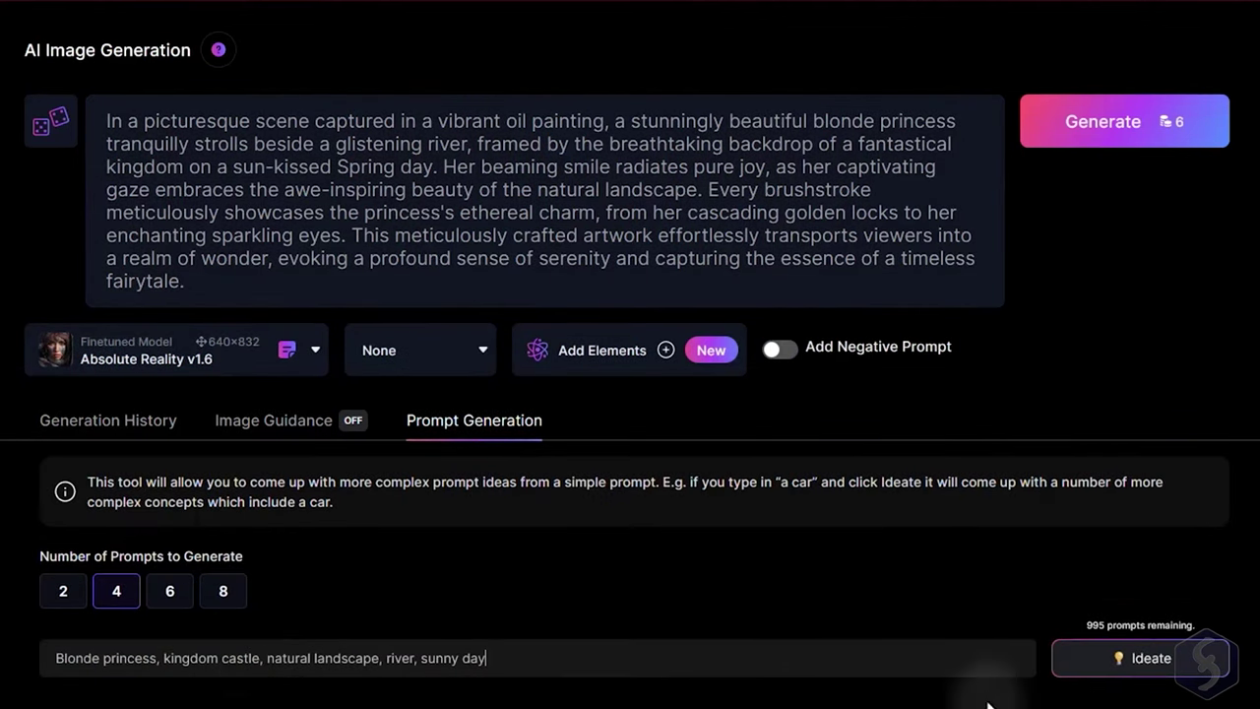
click(1150, 659)
scroll(860, 551, down, 3)
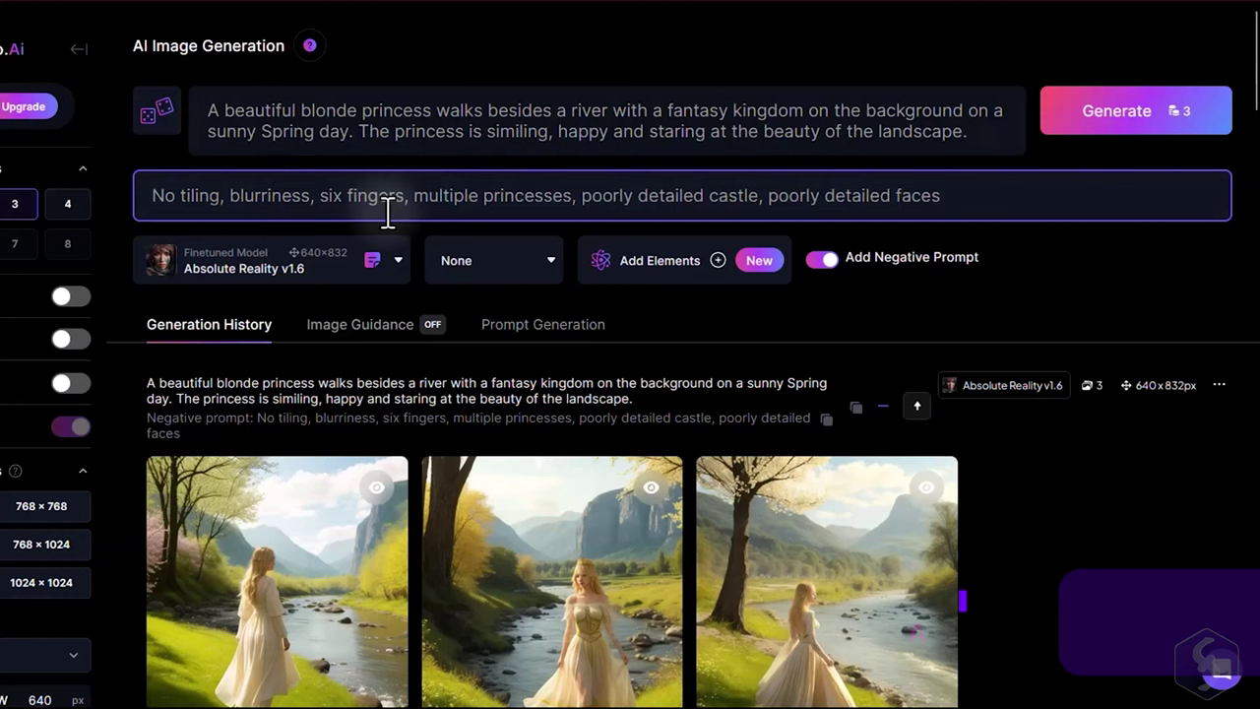
Regenerate the princess prompt with DreamShaper v7 and enlarge the first result
click(398, 261)
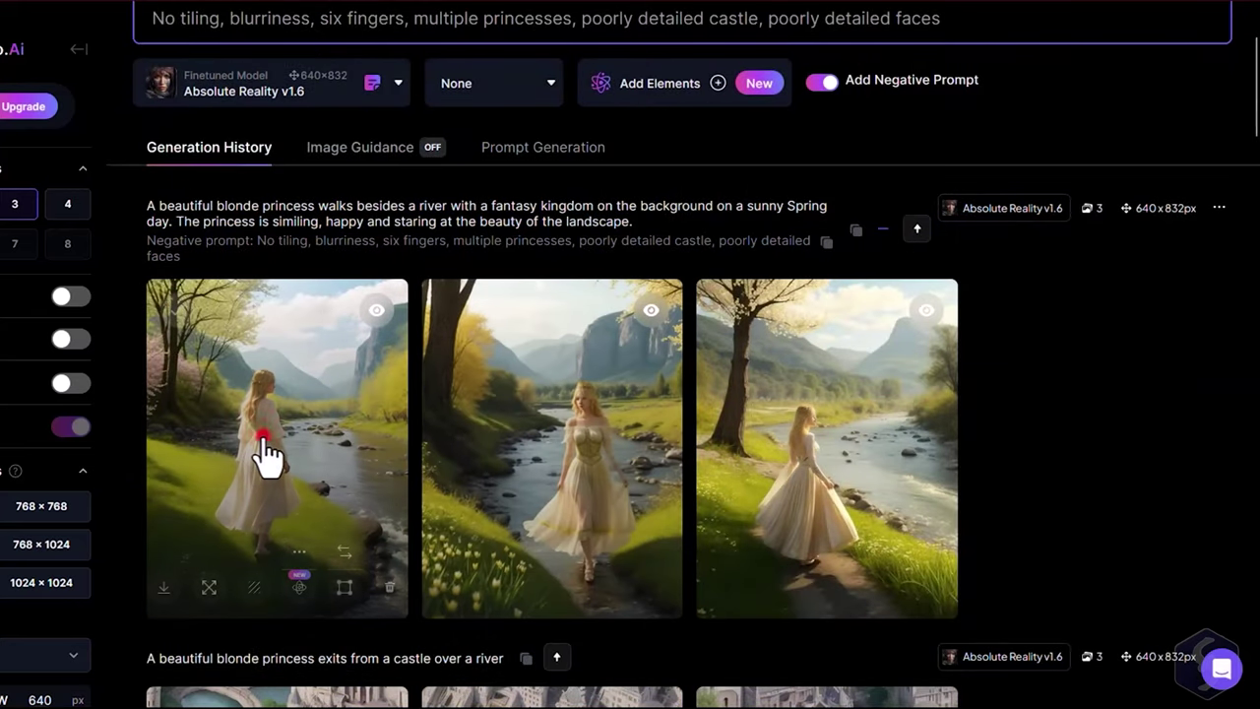
click(267, 450)
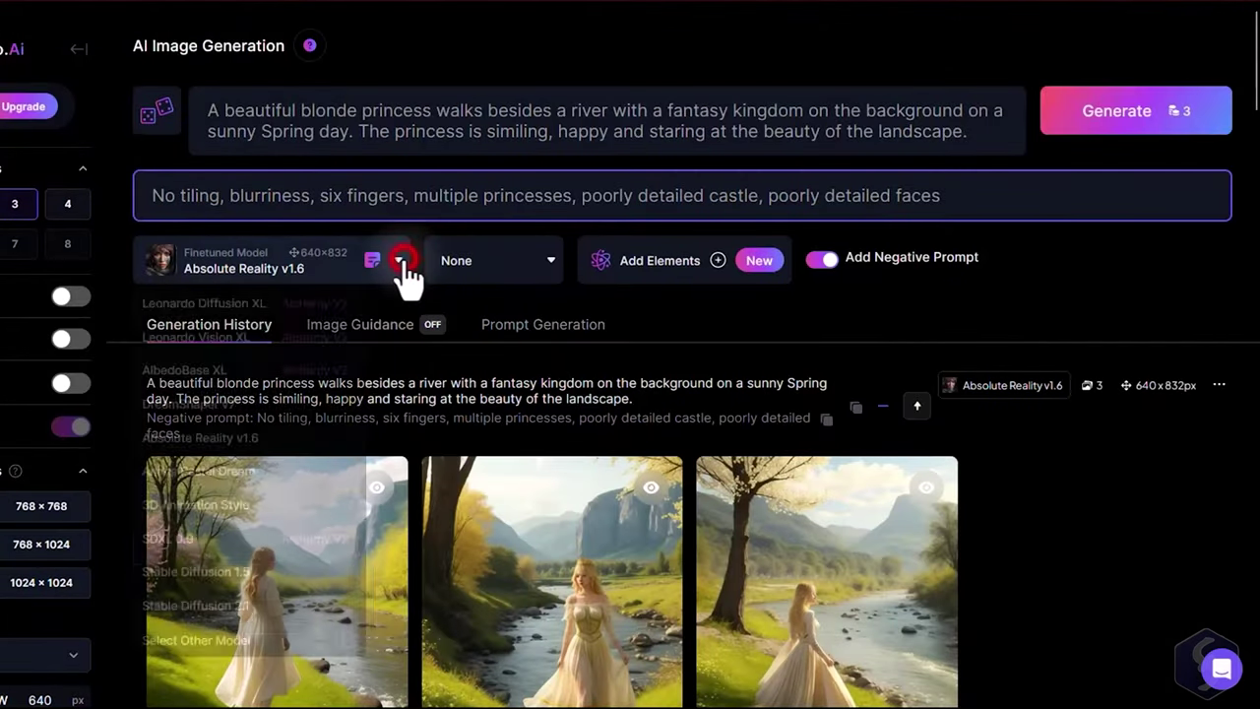
click(399, 262)
click(236, 409)
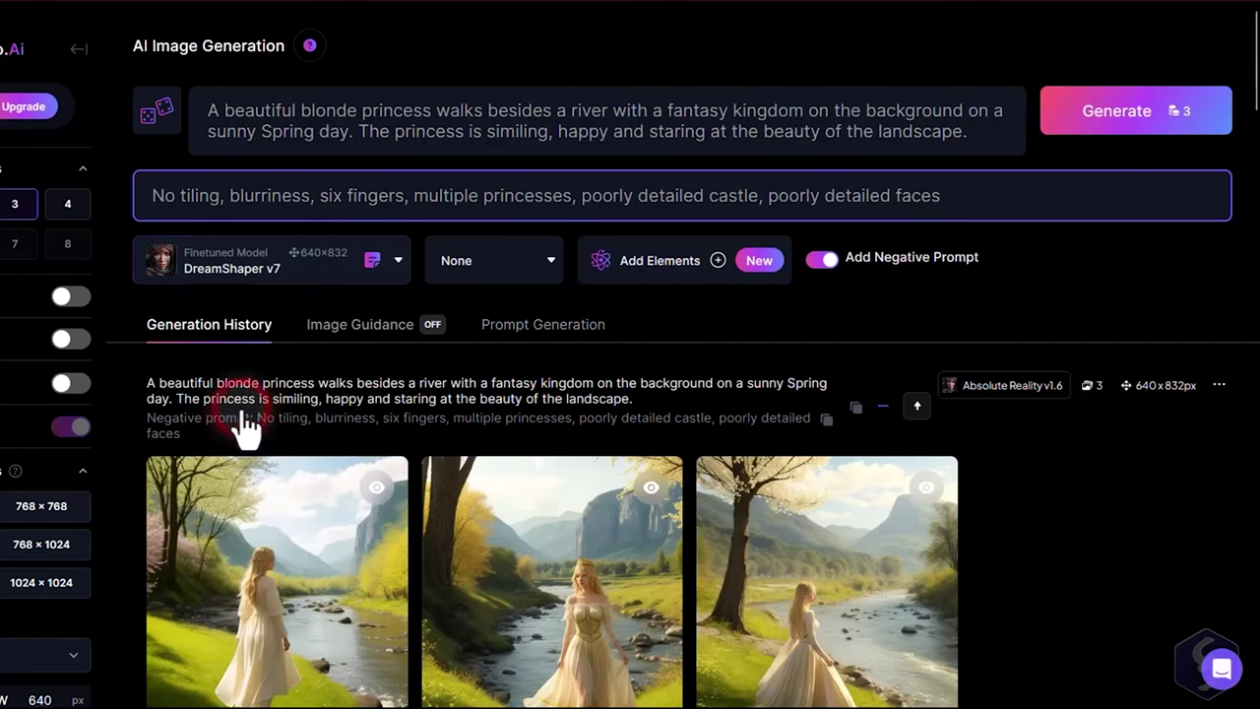
click(1137, 120)
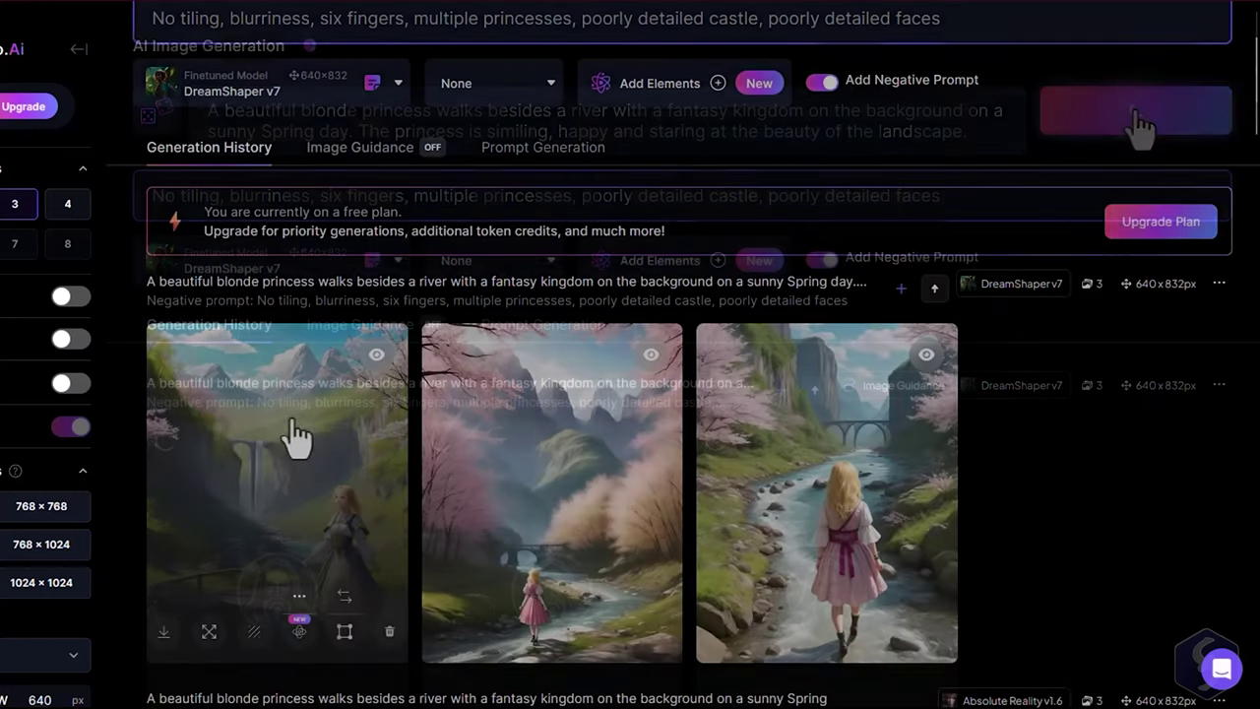
click(295, 415)
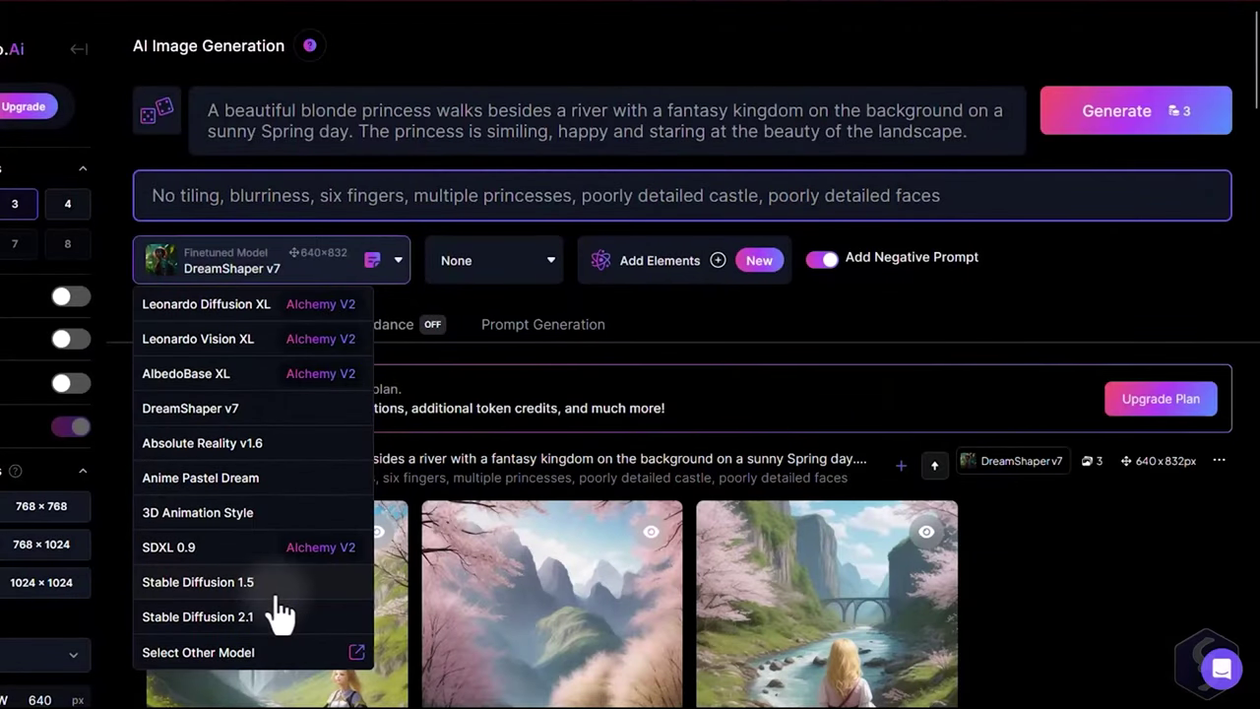
Generate princess batches with Stable Diffusion 1.5, then with 3D Animation Style
click(274, 589)
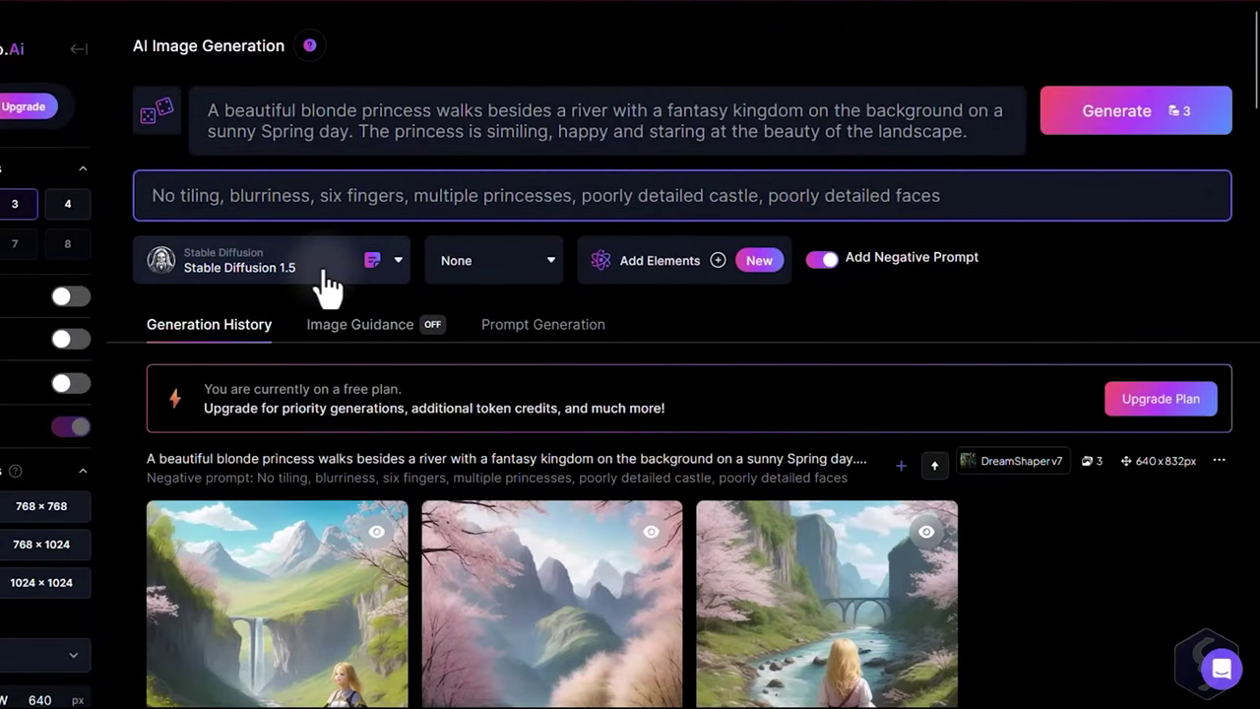
click(1139, 110)
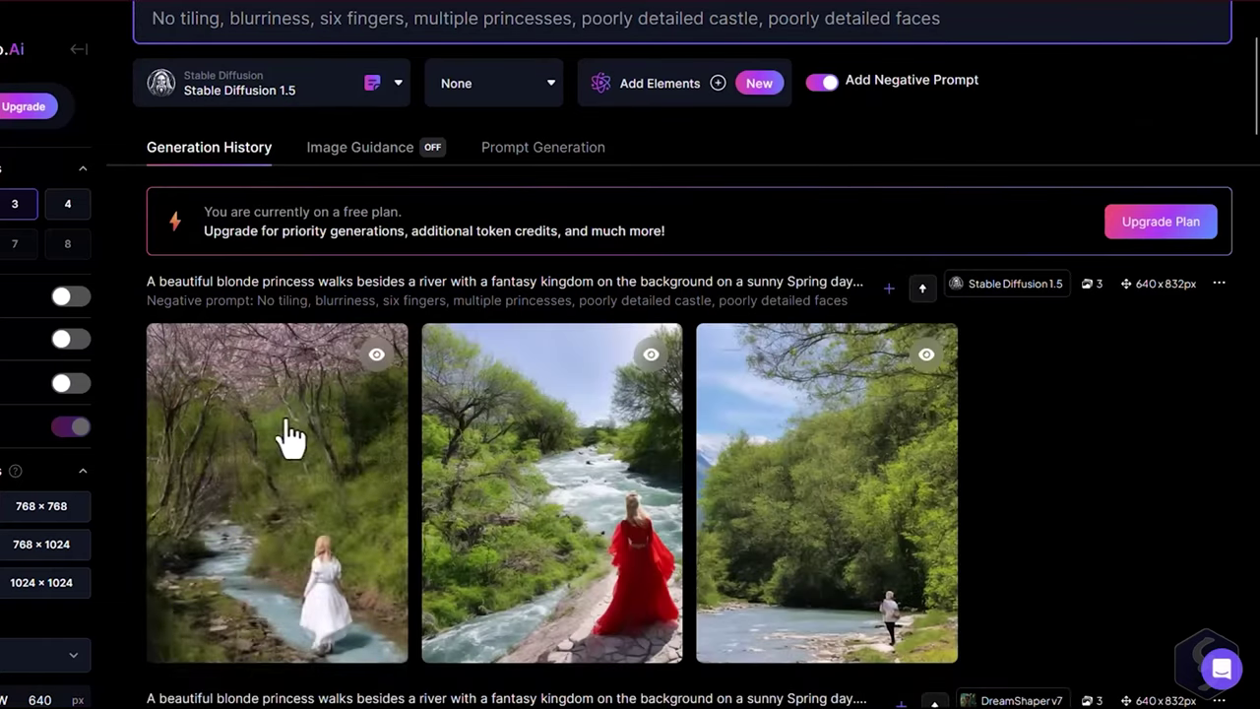
click(261, 457)
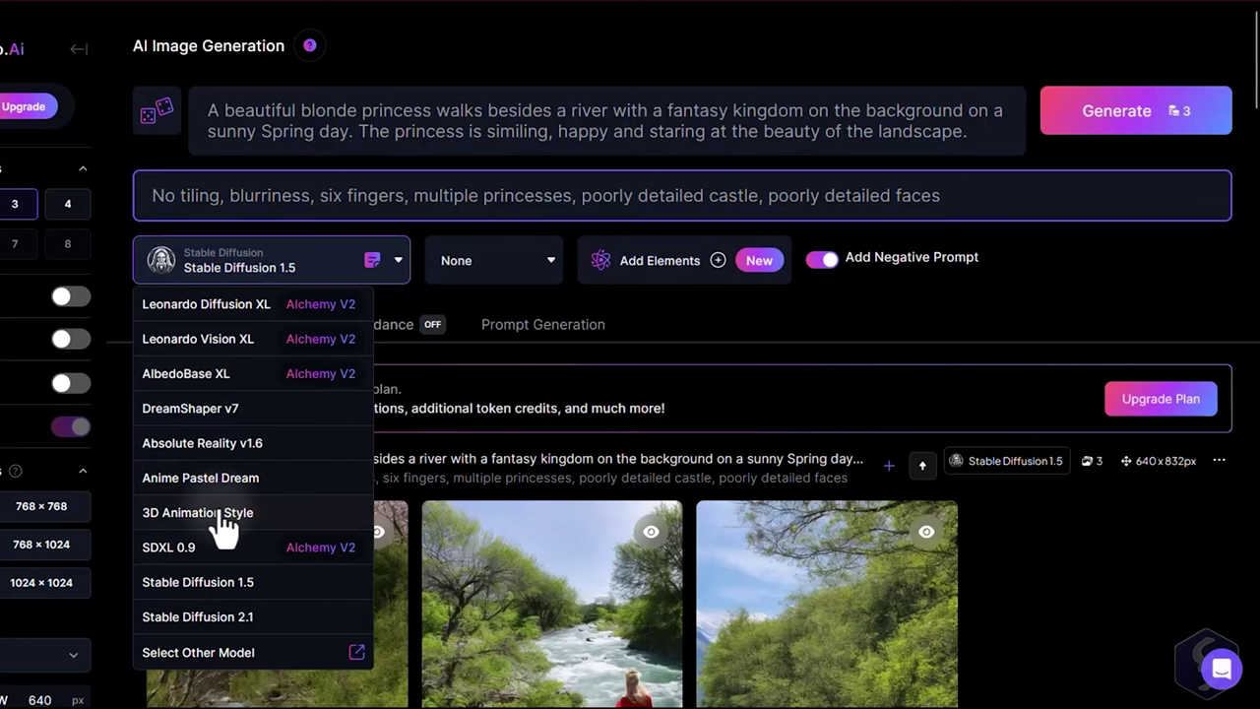
click(221, 516)
click(1127, 118)
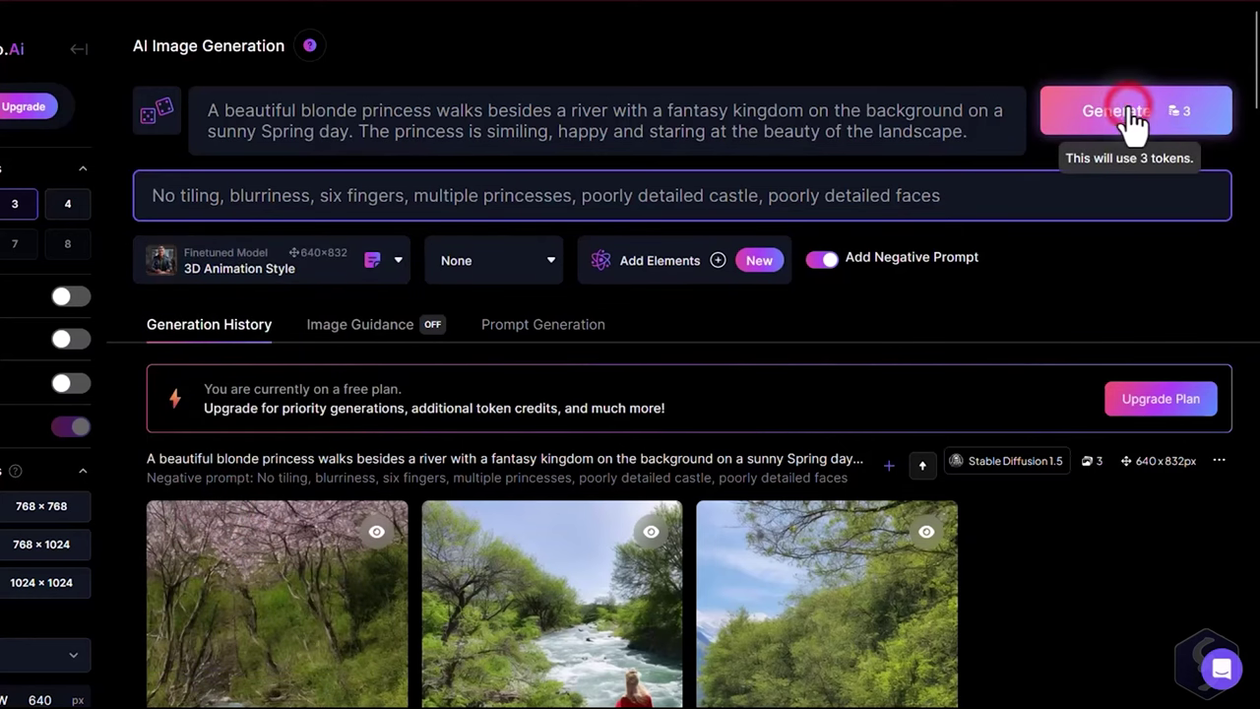
scroll(1023, 379, down, 3)
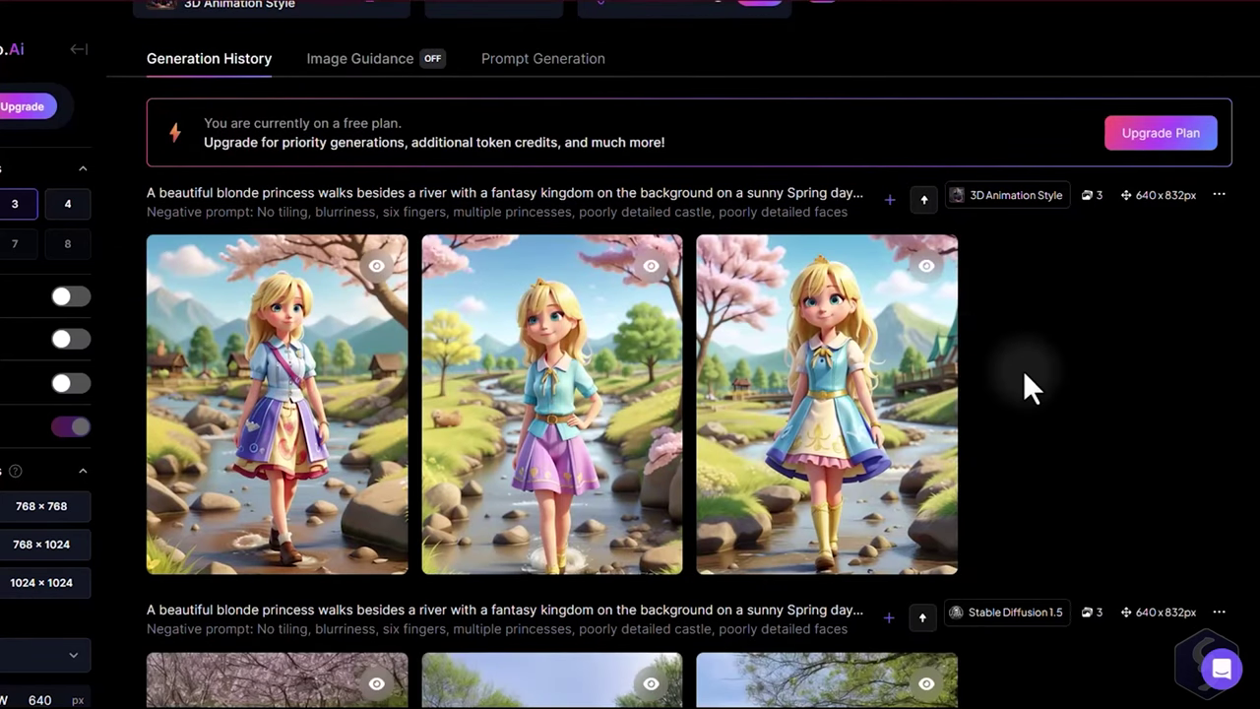
click(276, 381)
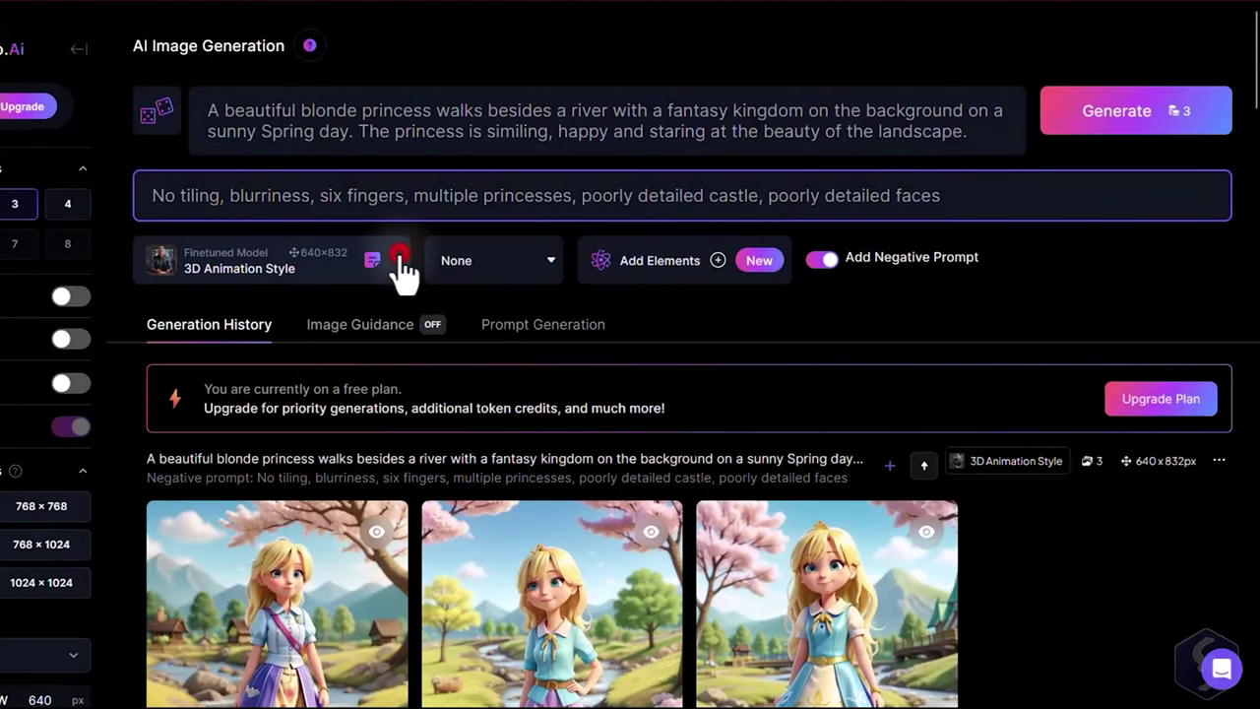
Pick Vintage Style Photography from the full gallery of other models
click(394, 262)
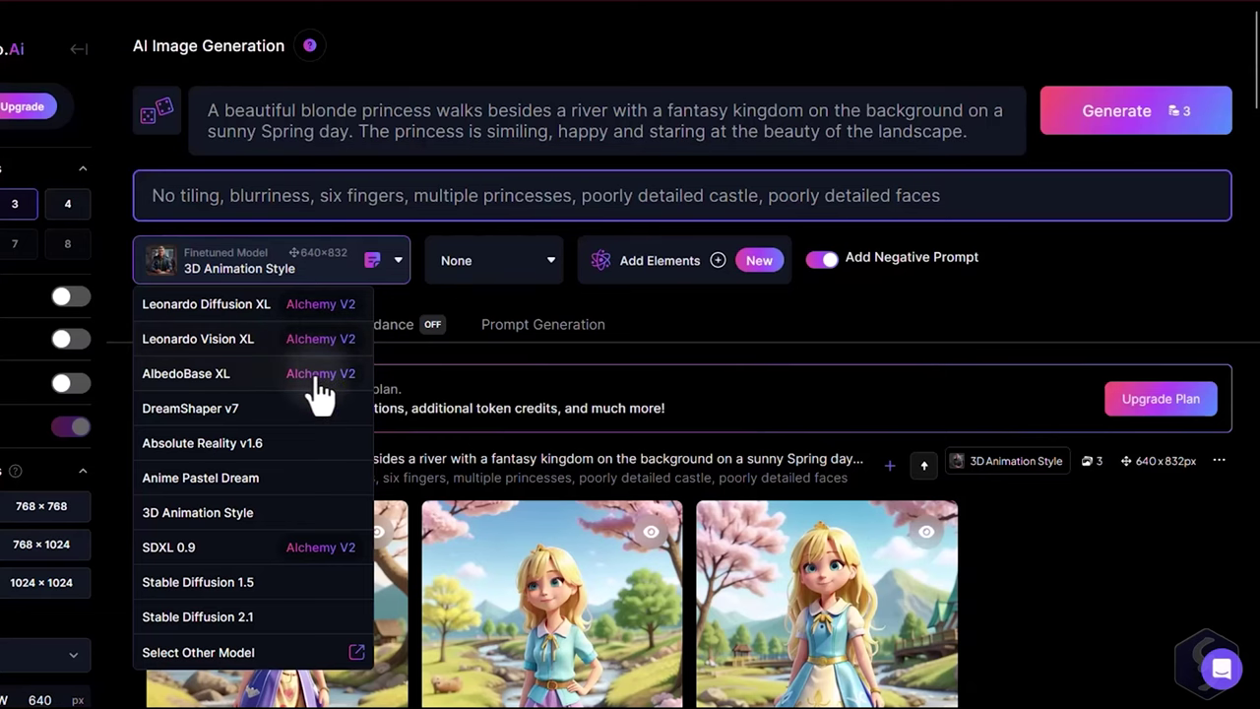
click(360, 665)
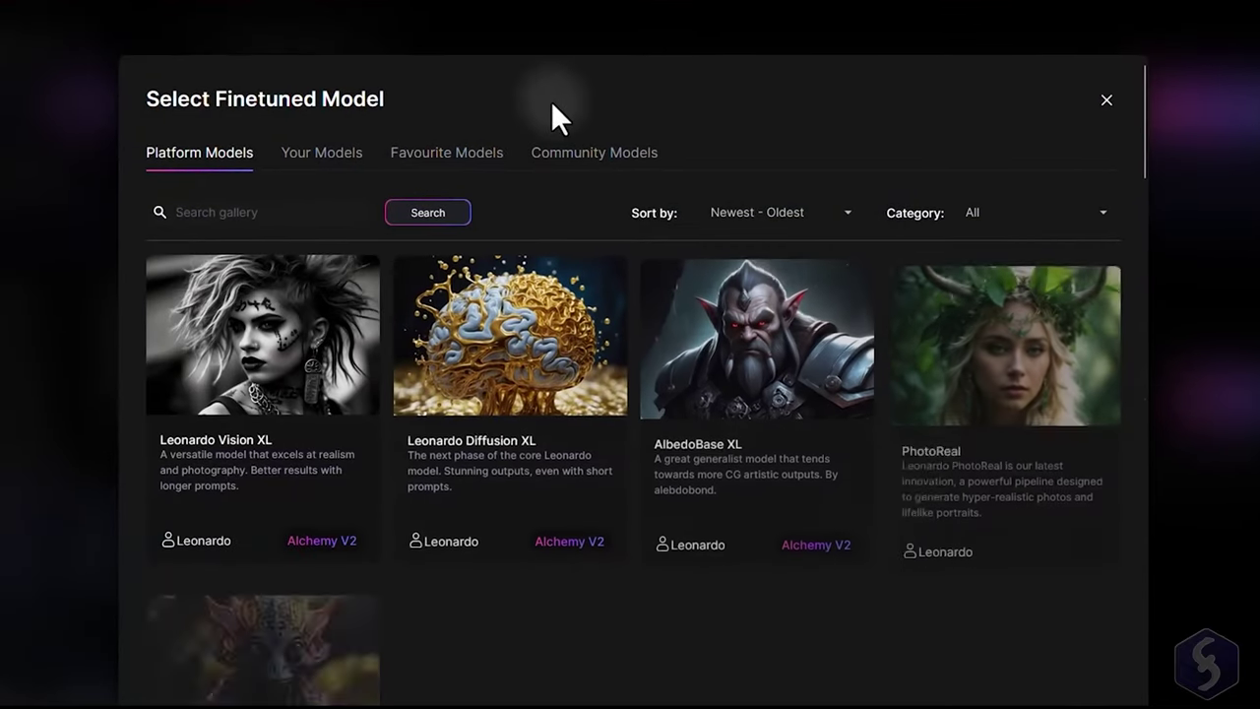
scroll(712, 351, down, 10)
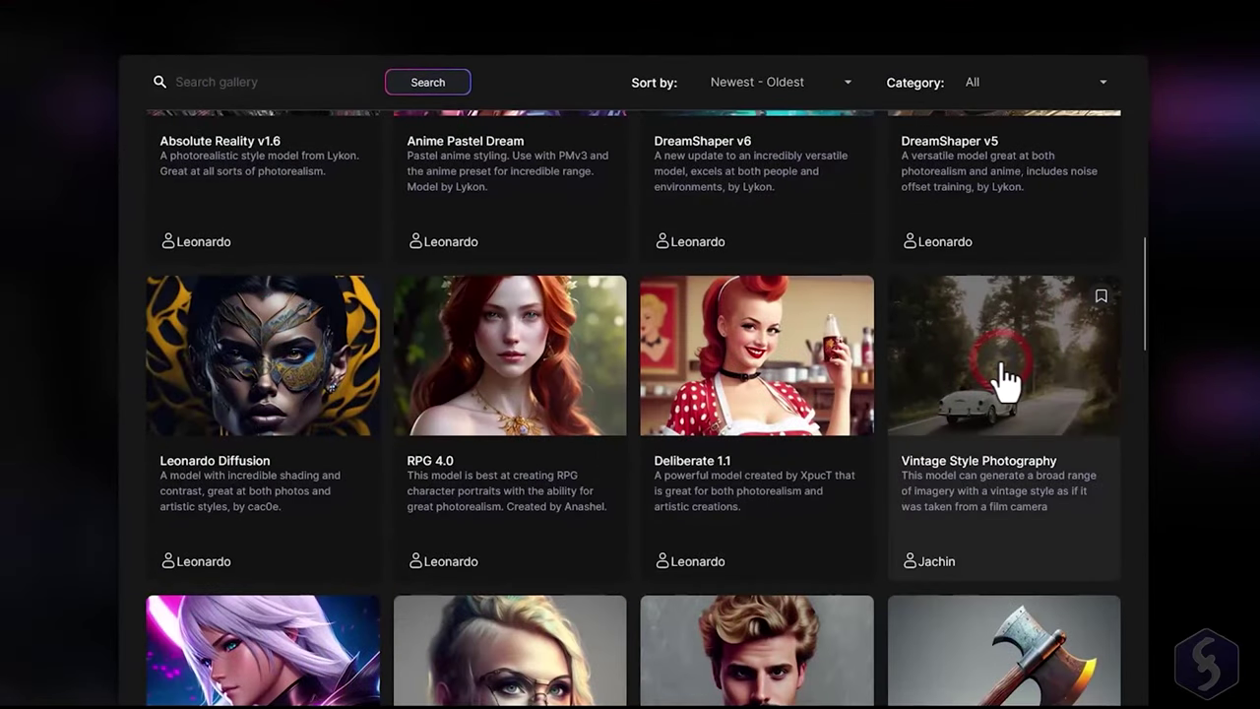
click(1004, 379)
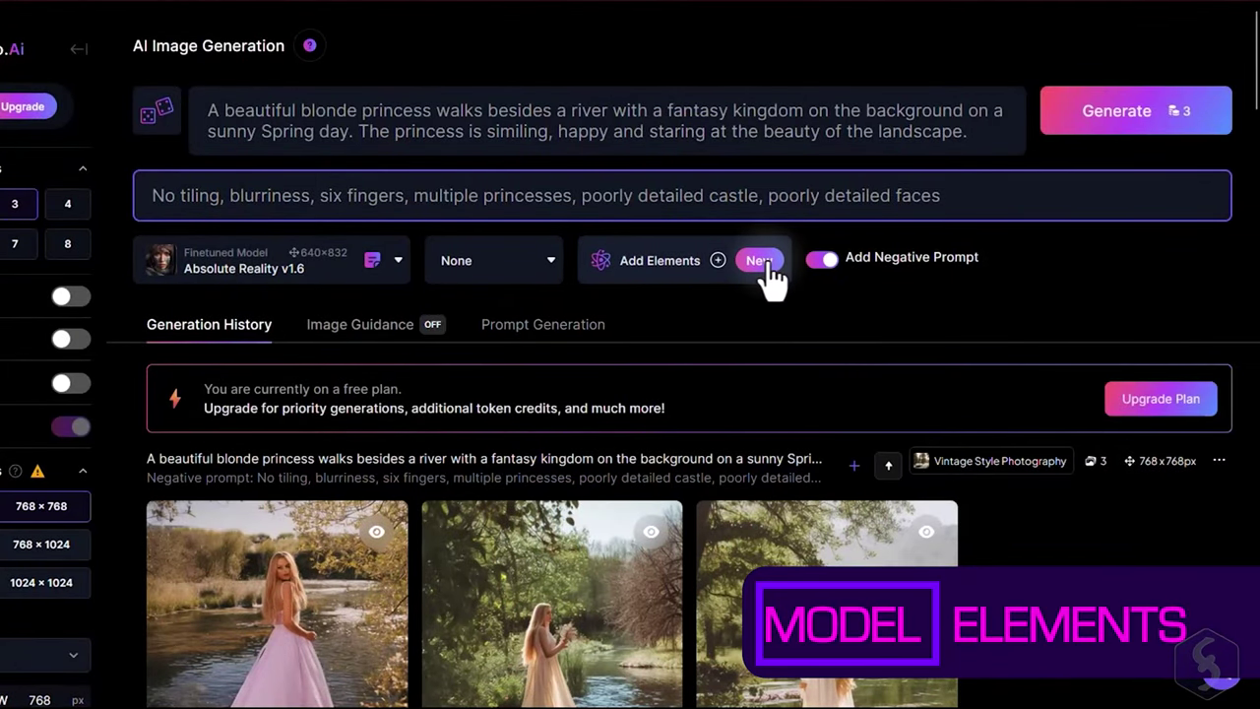
Add Baroque (weight 0.50) and Celtic Punk elements, generate, and enlarge the first image
click(718, 262)
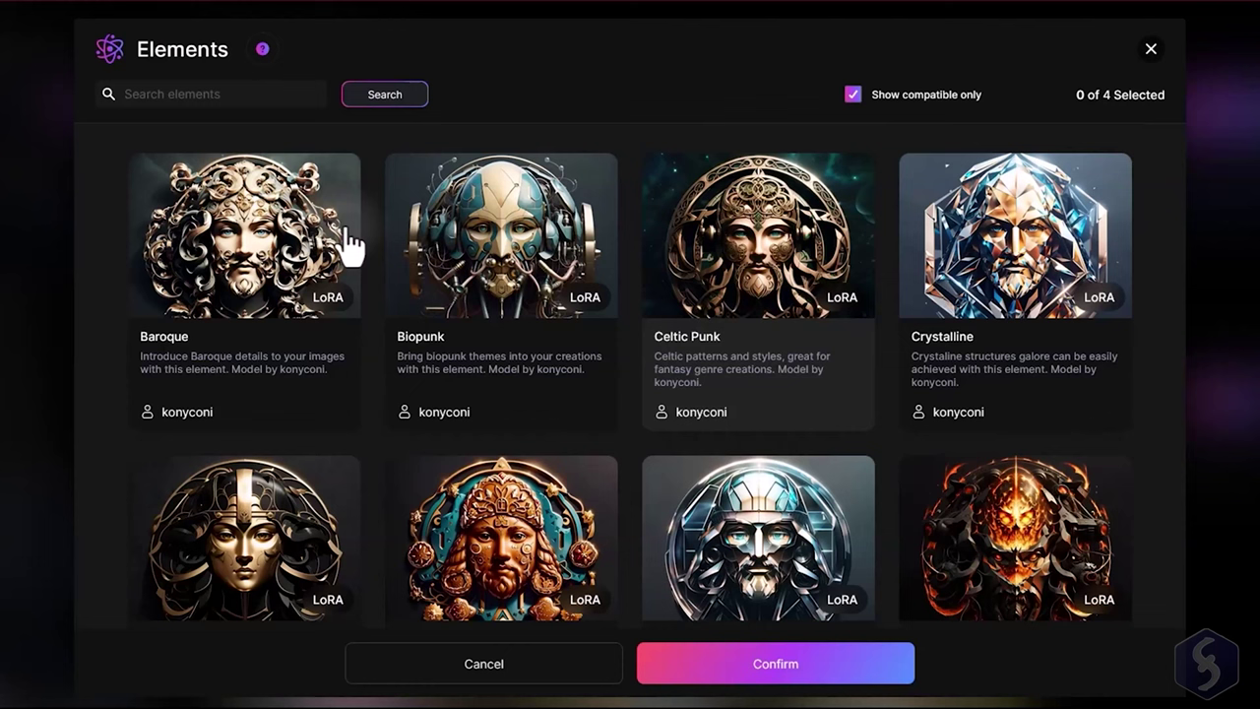
click(275, 254)
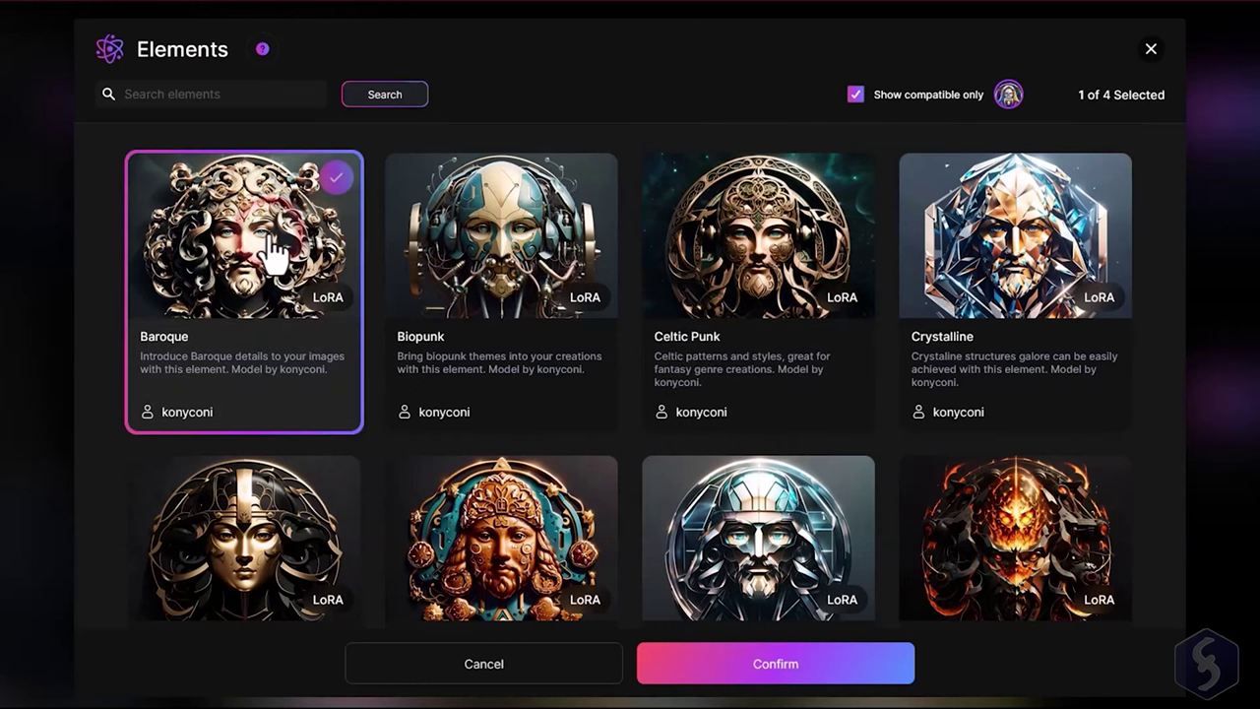
click(758, 257)
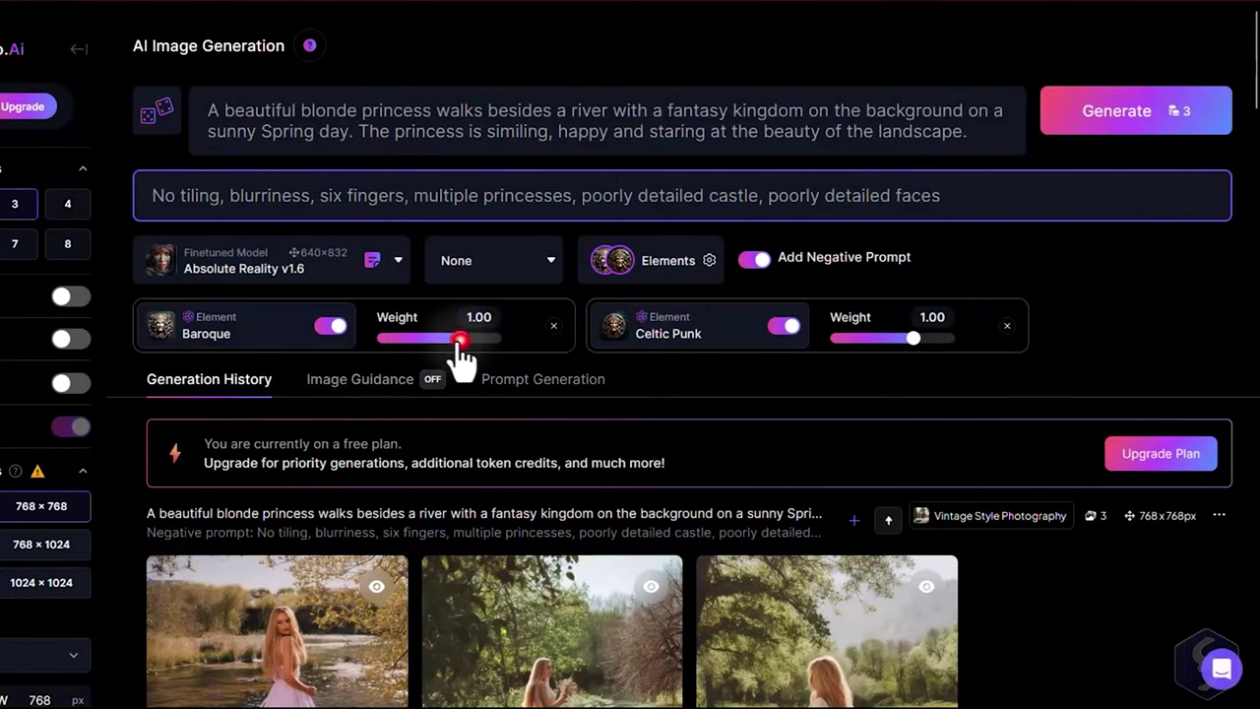
drag(459, 339, 408, 338)
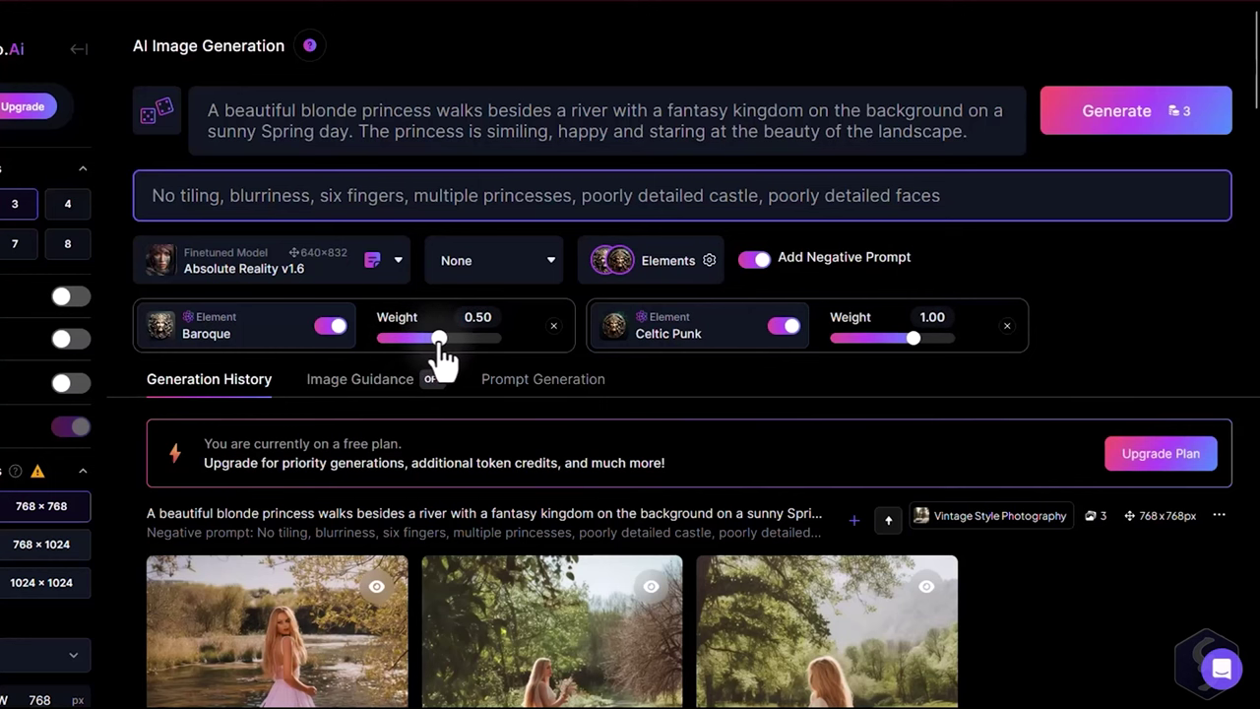
click(1124, 116)
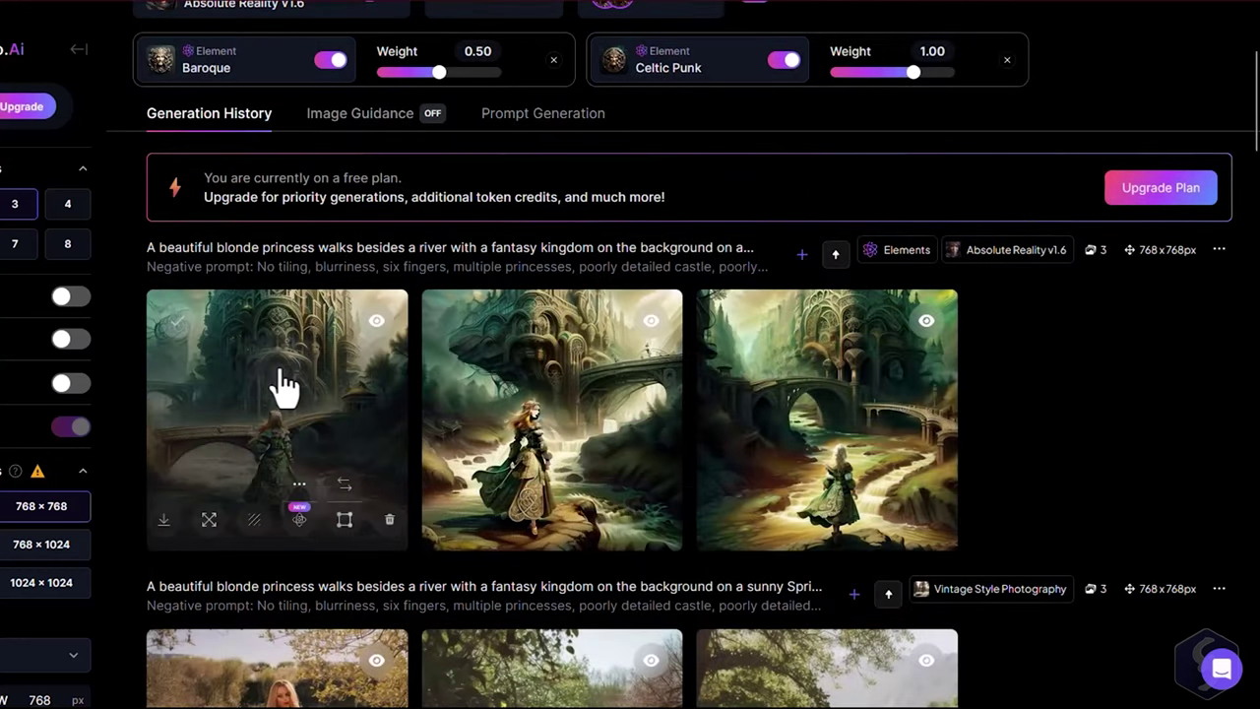
click(284, 387)
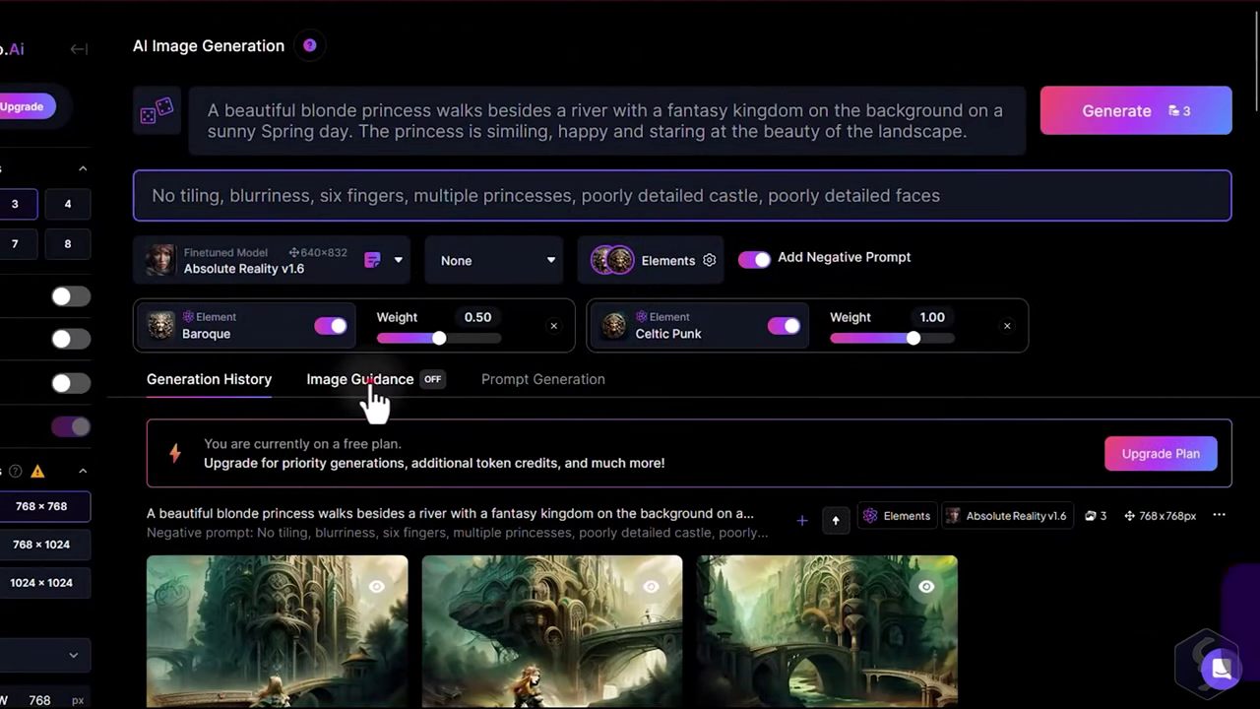
Turn on Image Input and upload IMG_20200605_155302.jpg as the guidance image
click(372, 392)
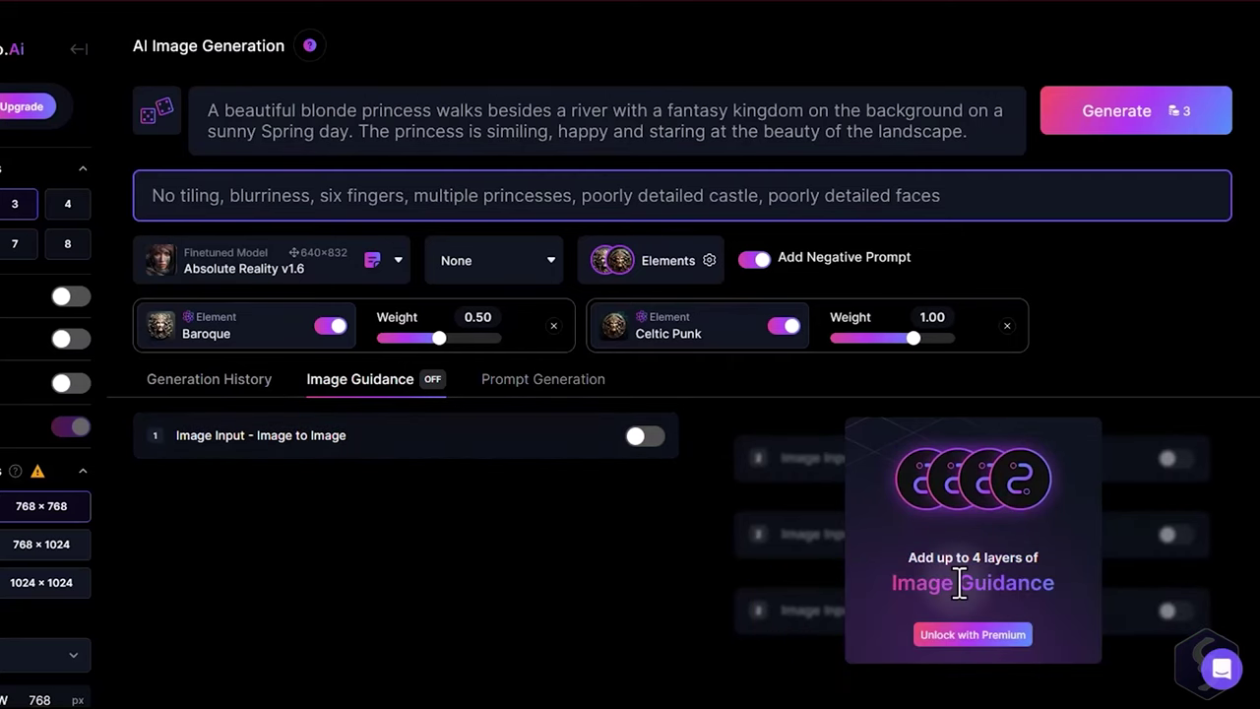
click(644, 435)
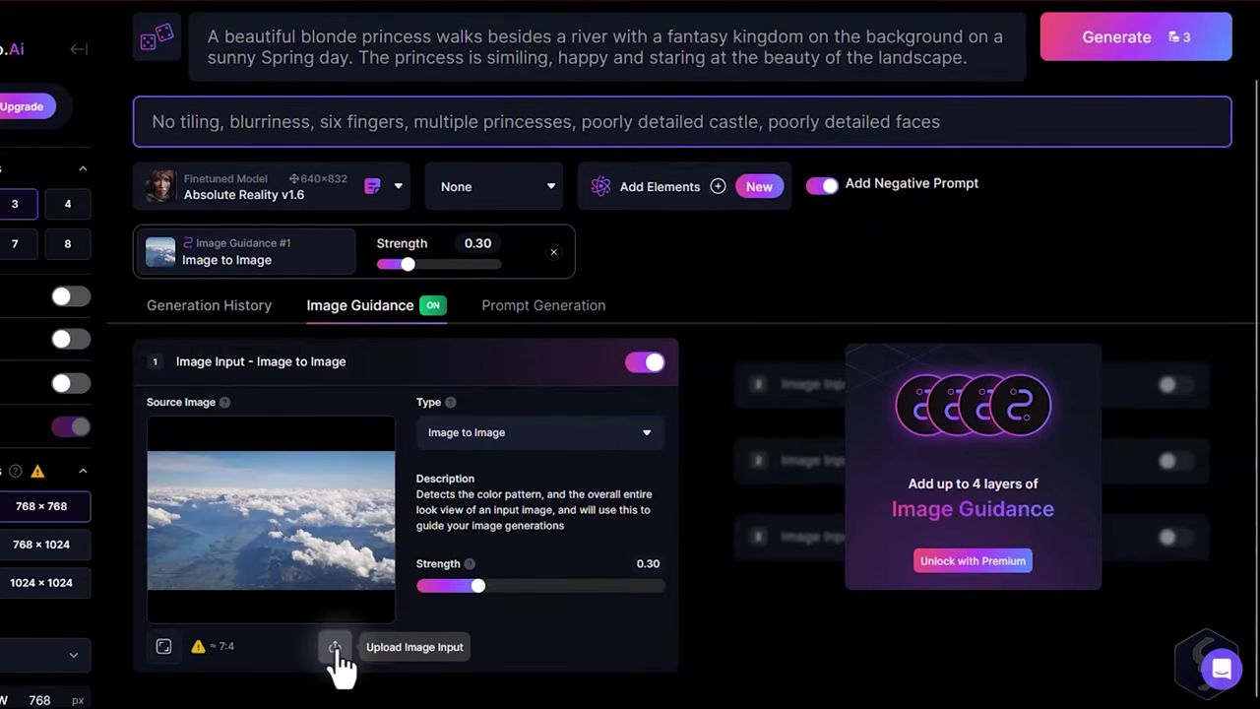
click(334, 646)
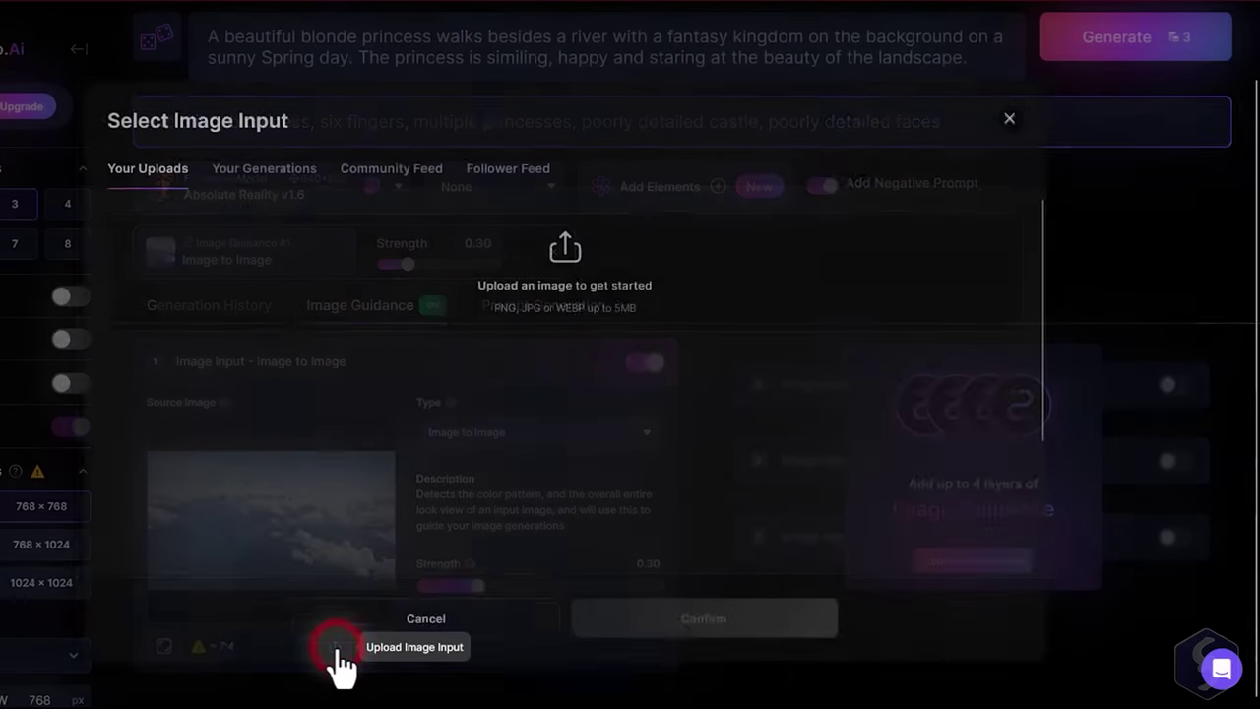
click(562, 266)
click(408, 201)
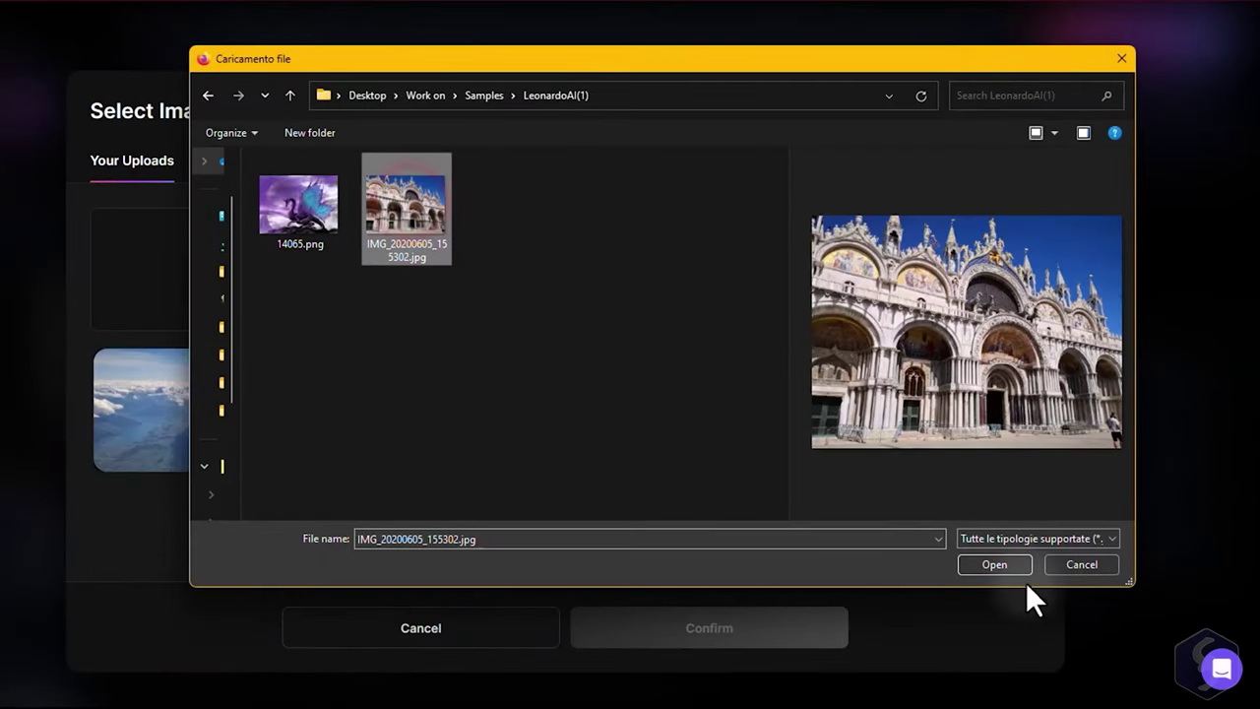
click(994, 564)
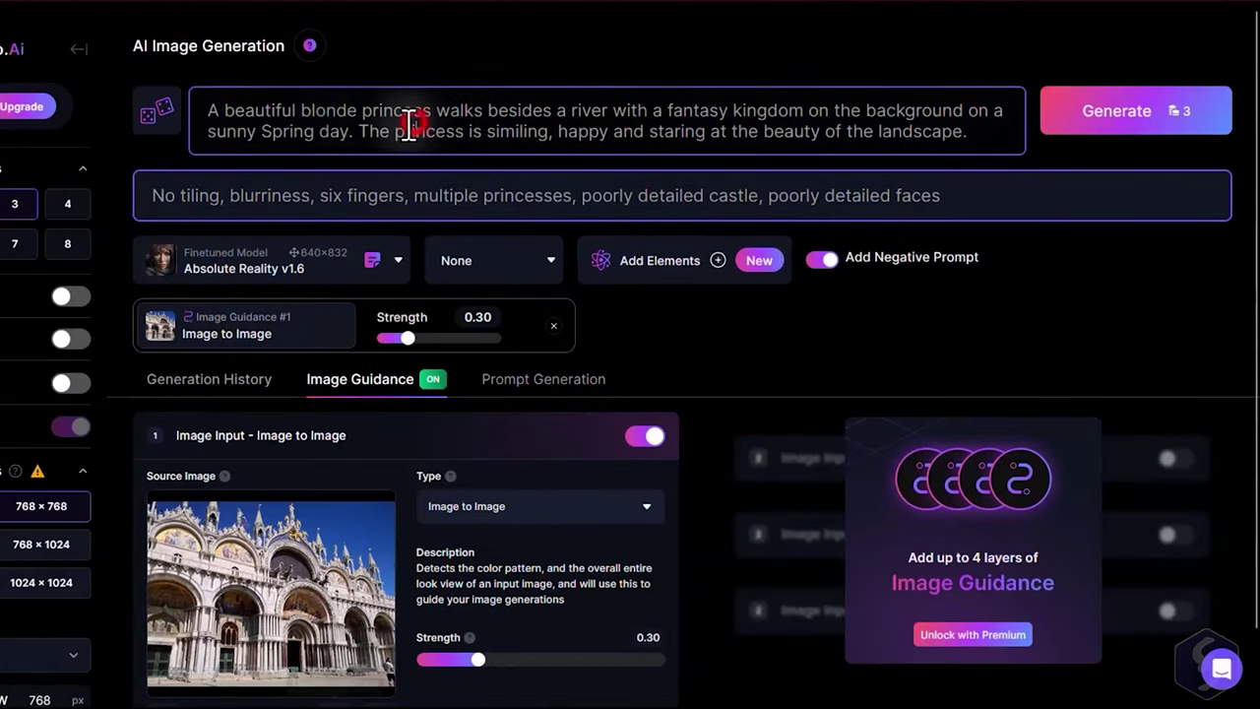
Rewrite the prompt so the princess walks out of a palace
drag(408, 126, 624, 132)
click(647, 127)
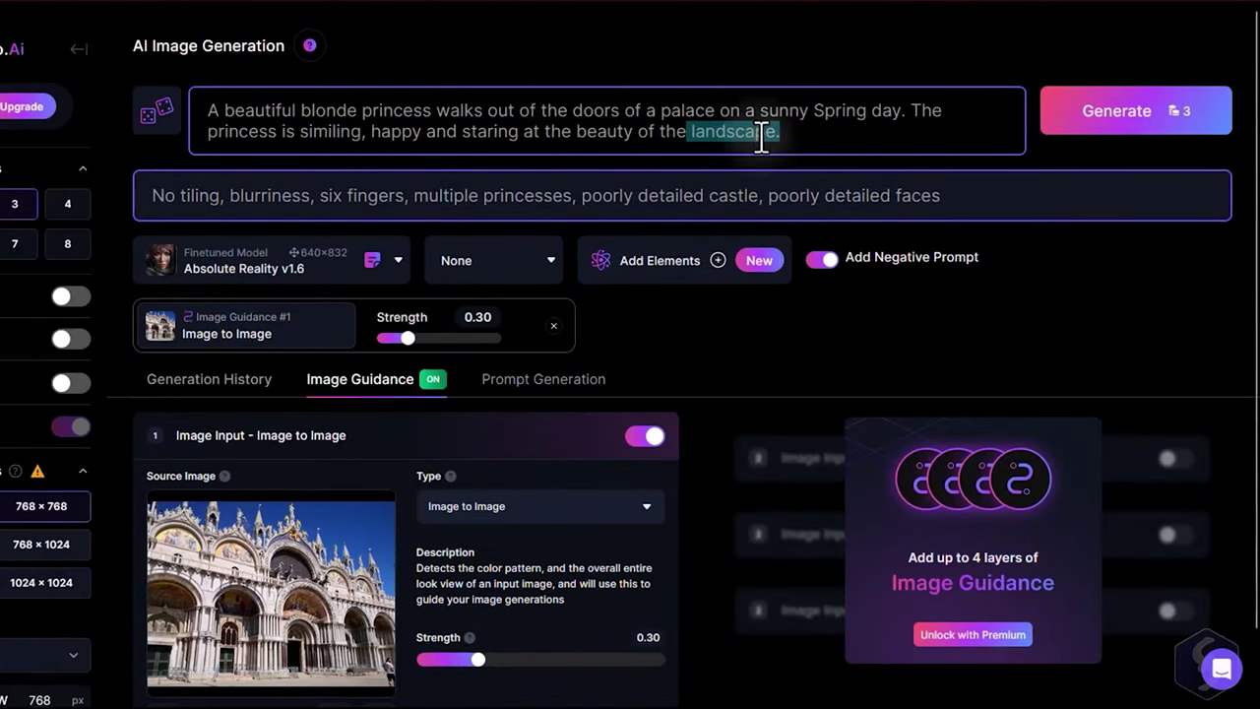
drag(793, 135, 692, 136)
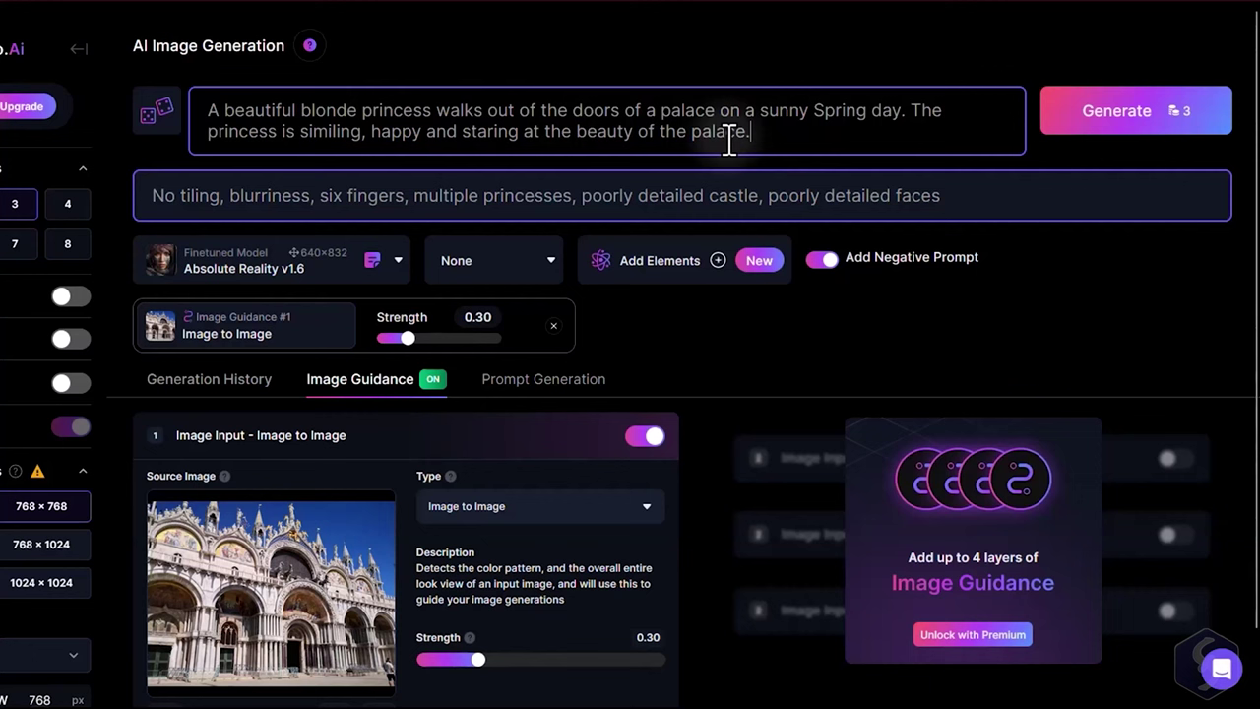
scroll(536, 457, down, 1)
Generate Image to Image palace results at strength 0.86 and enlarge the middle one
click(532, 448)
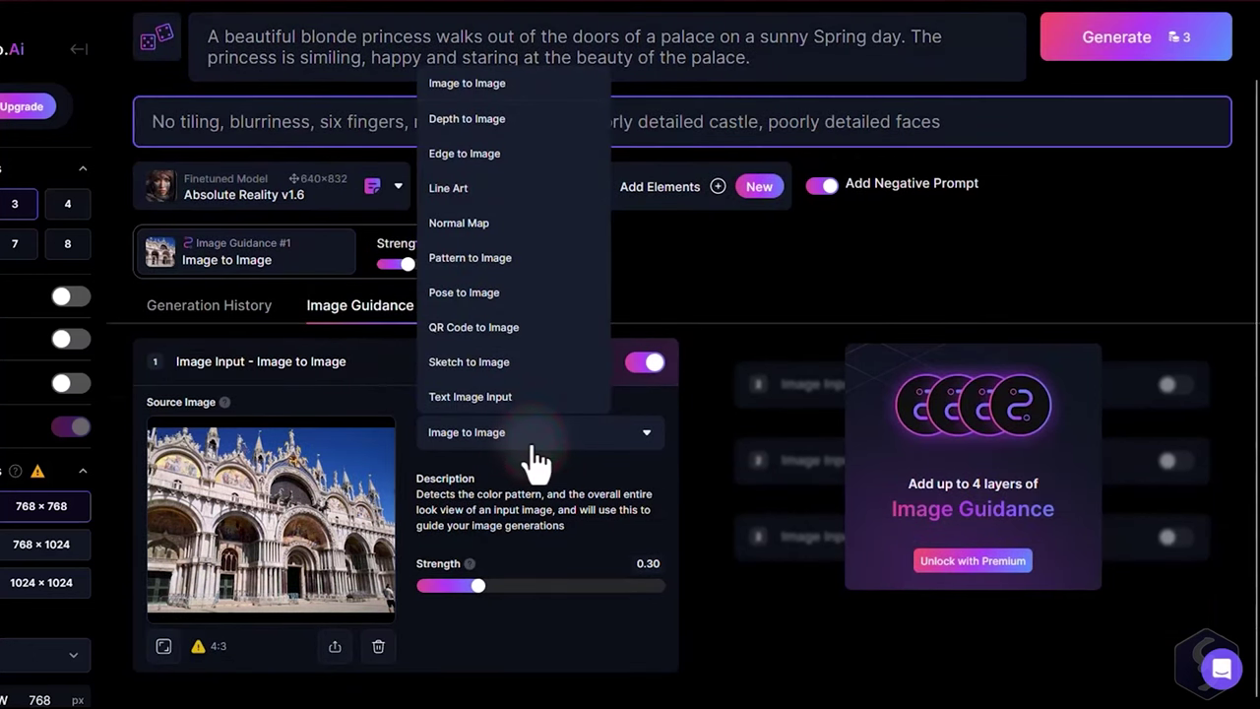
click(534, 84)
drag(478, 587, 652, 586)
scroll(649, 590, up, 1)
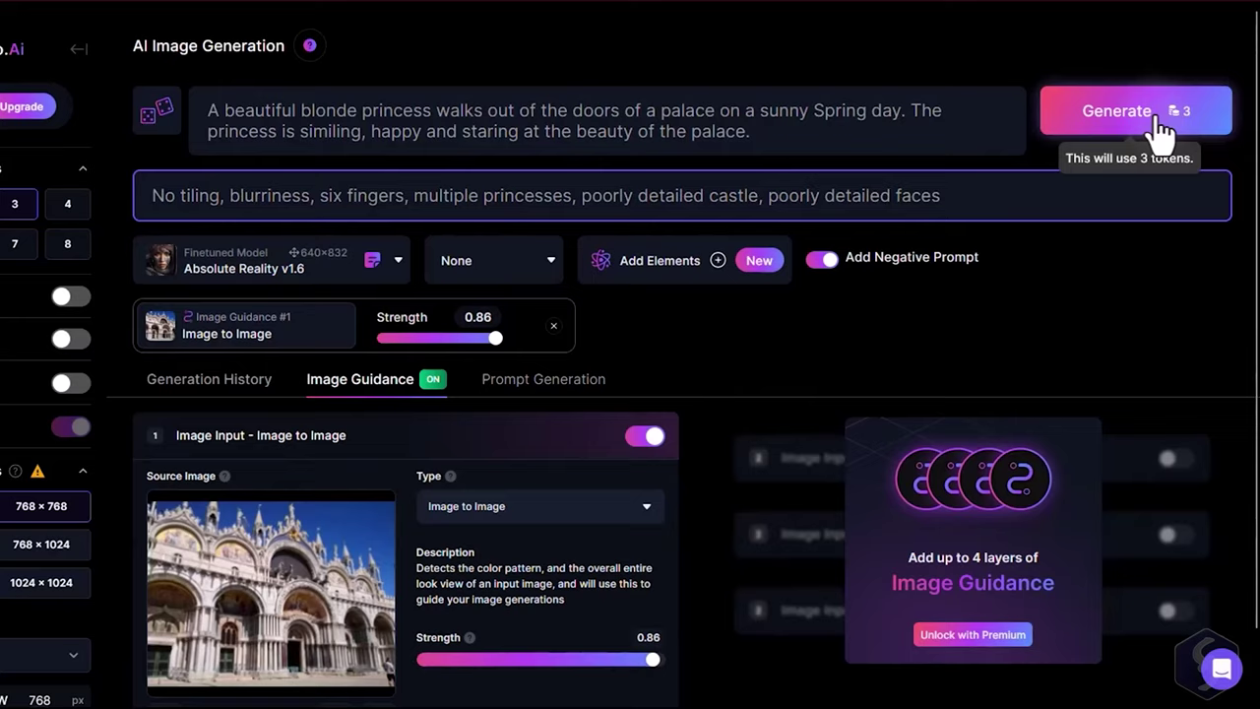
click(1161, 117)
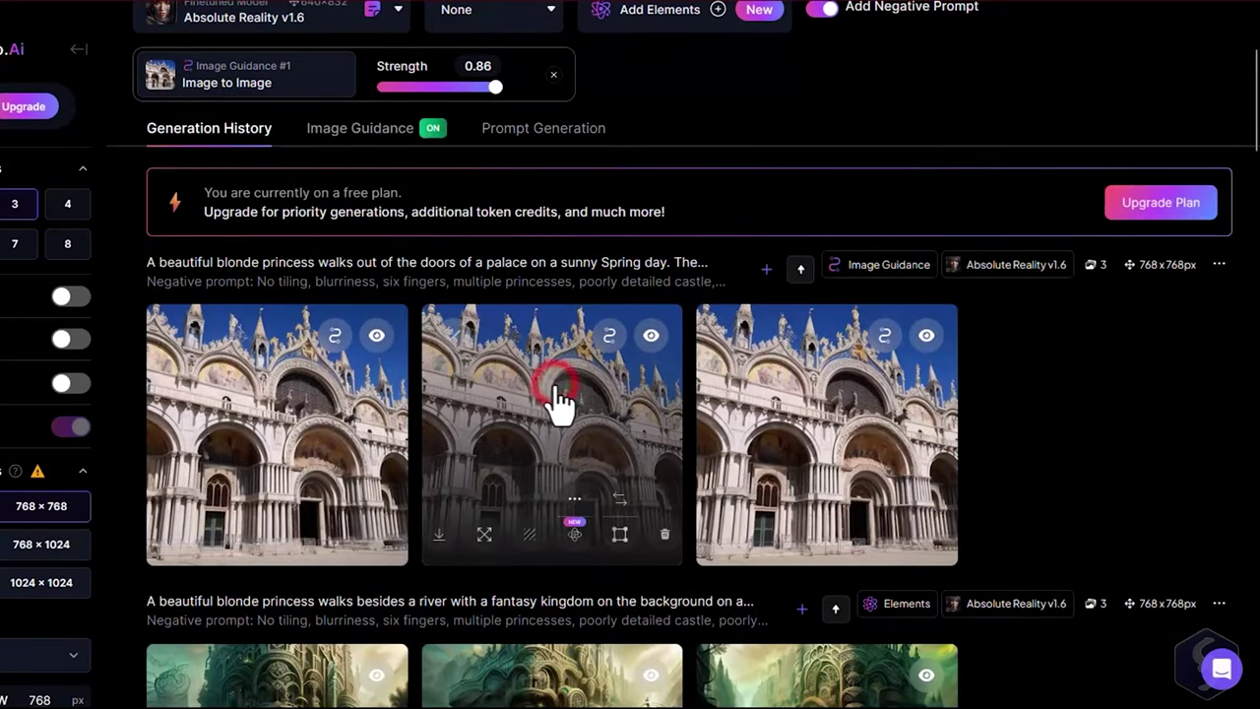
click(556, 394)
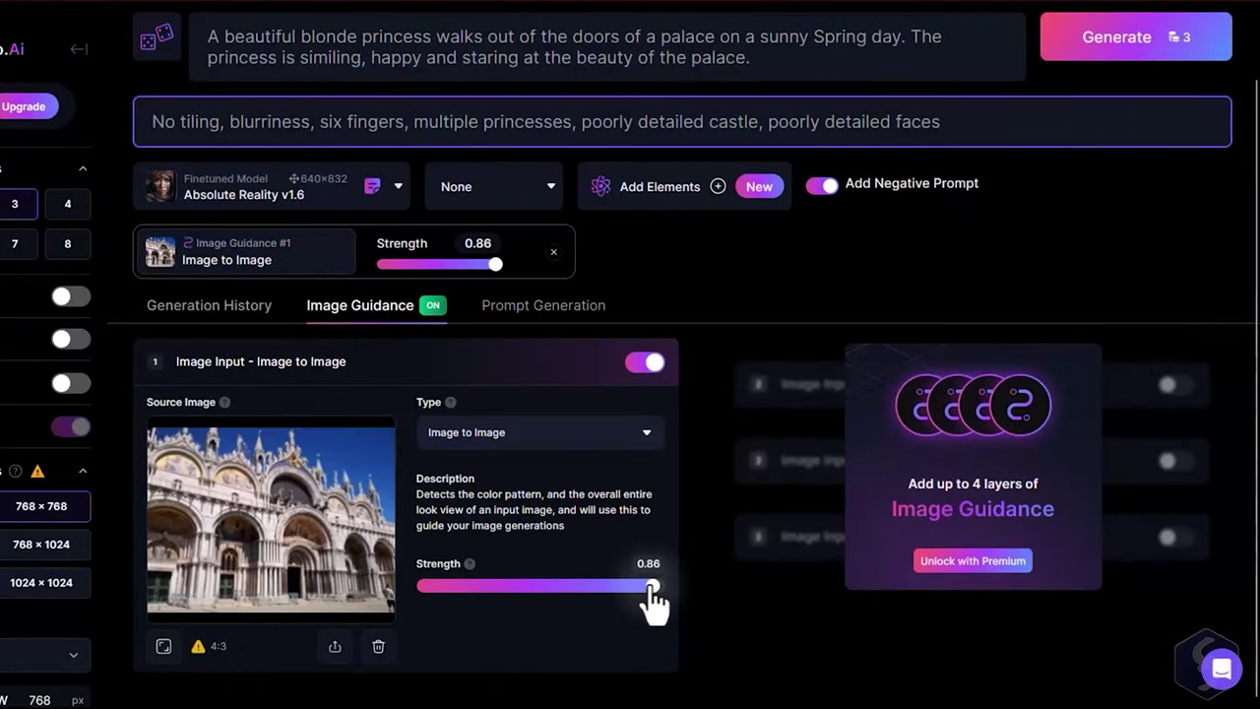
Regenerate at strength 0.24 and open the first new palace image
drag(463, 577, 460, 575)
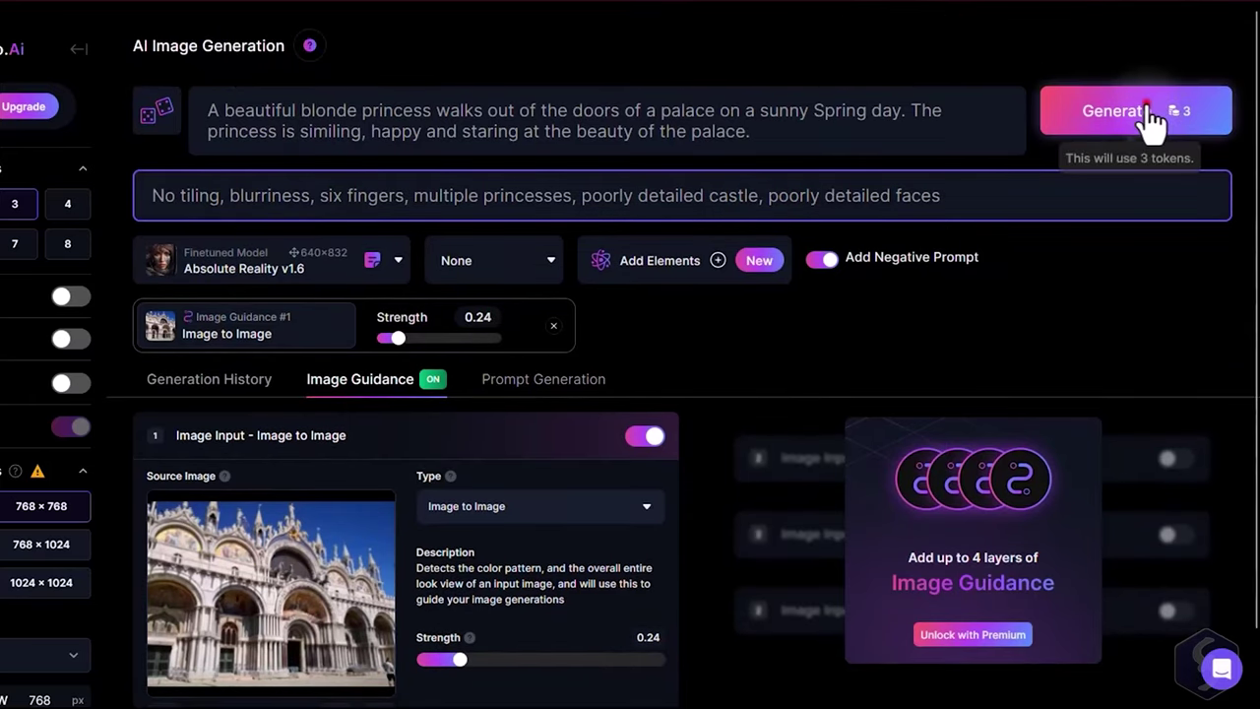
click(1150, 118)
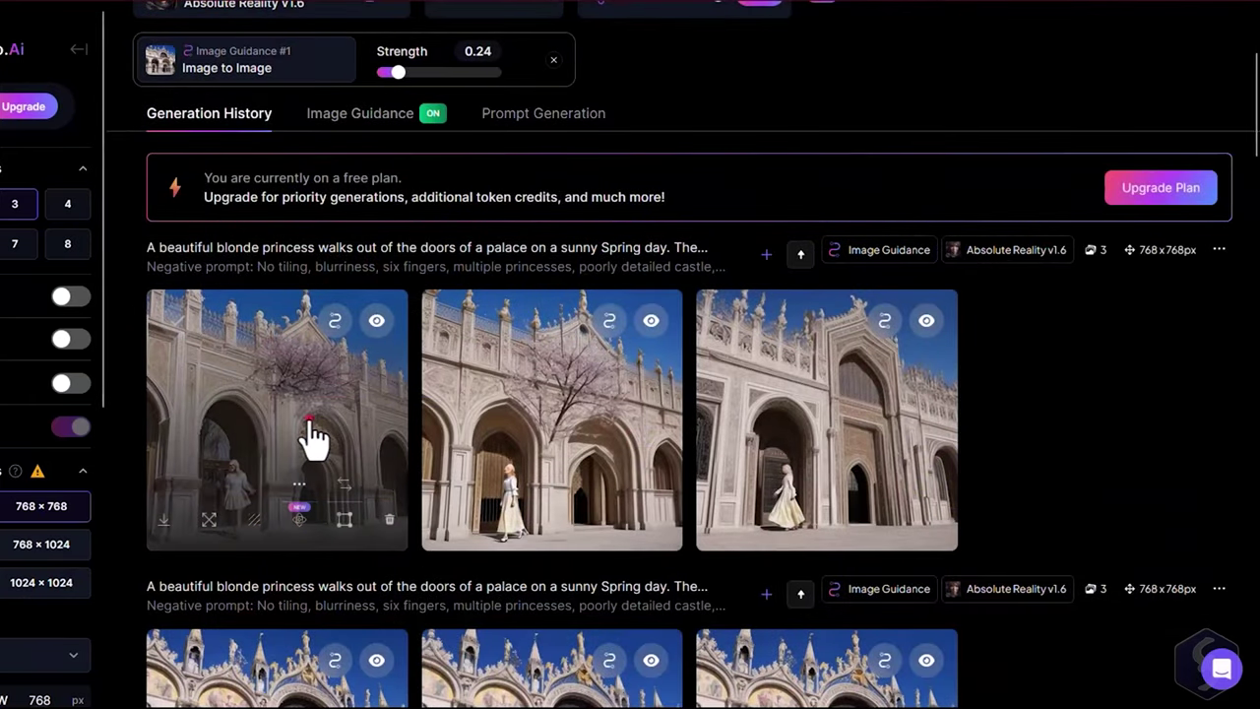
click(310, 425)
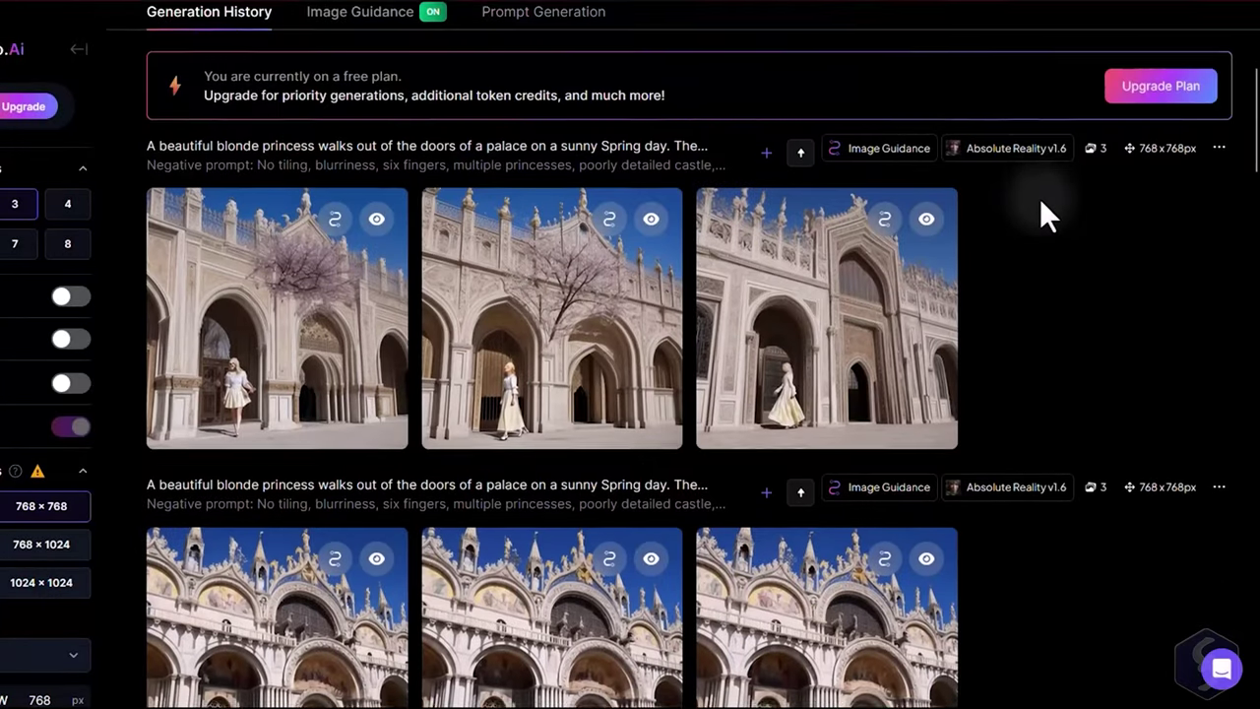
Create and display an Unzoomed version of the third fantasy bridge image
scroll(1040, 198, down, 5)
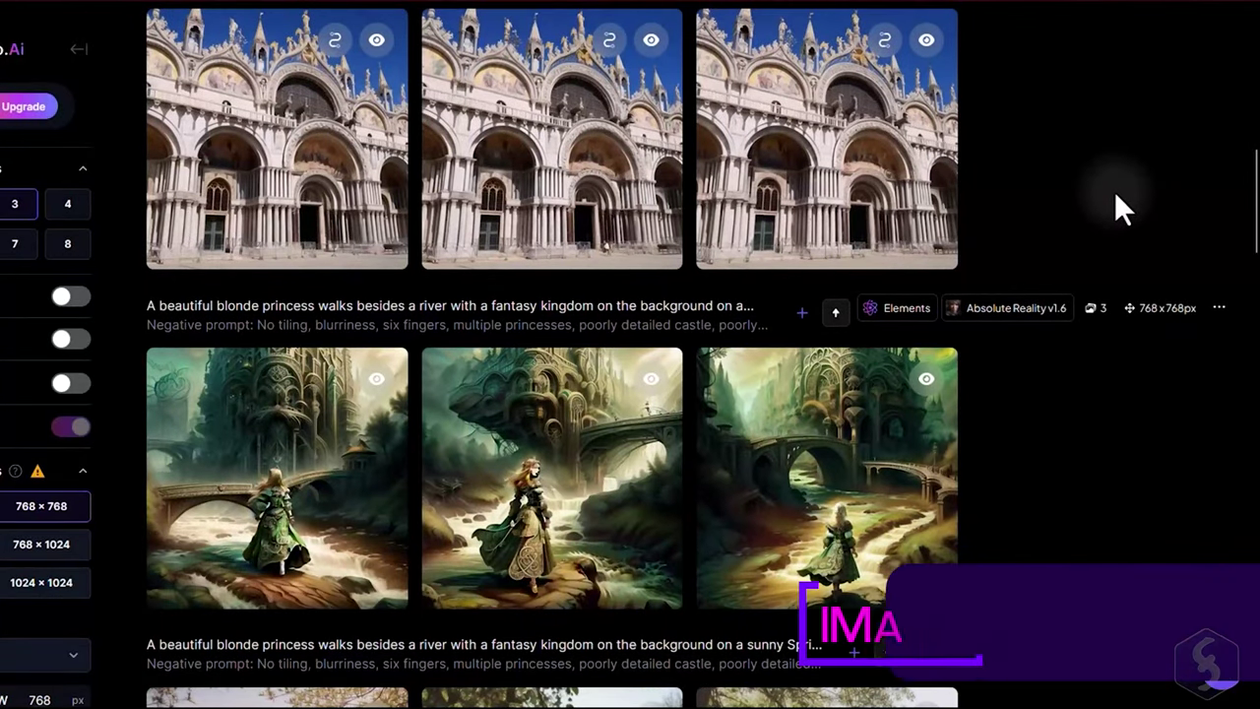
scroll(1115, 201, down, 2)
scroll(843, 281, down, 2)
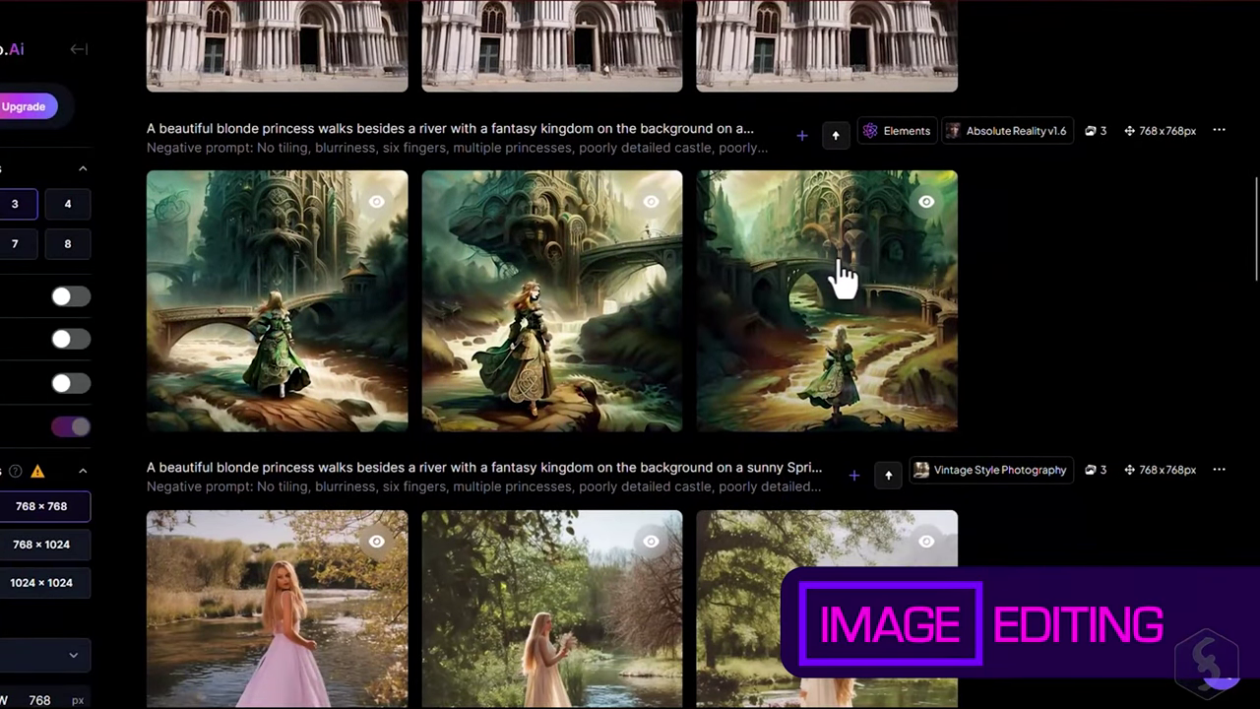
click(841, 280)
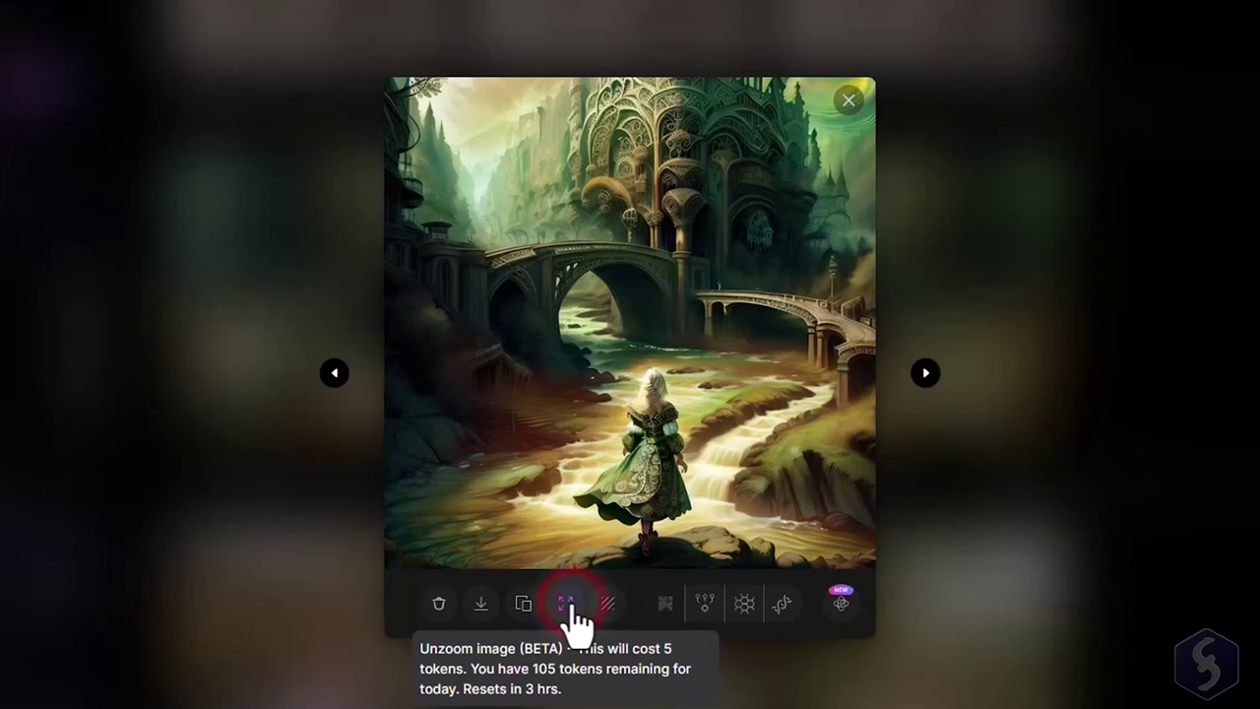
click(568, 604)
click(450, 671)
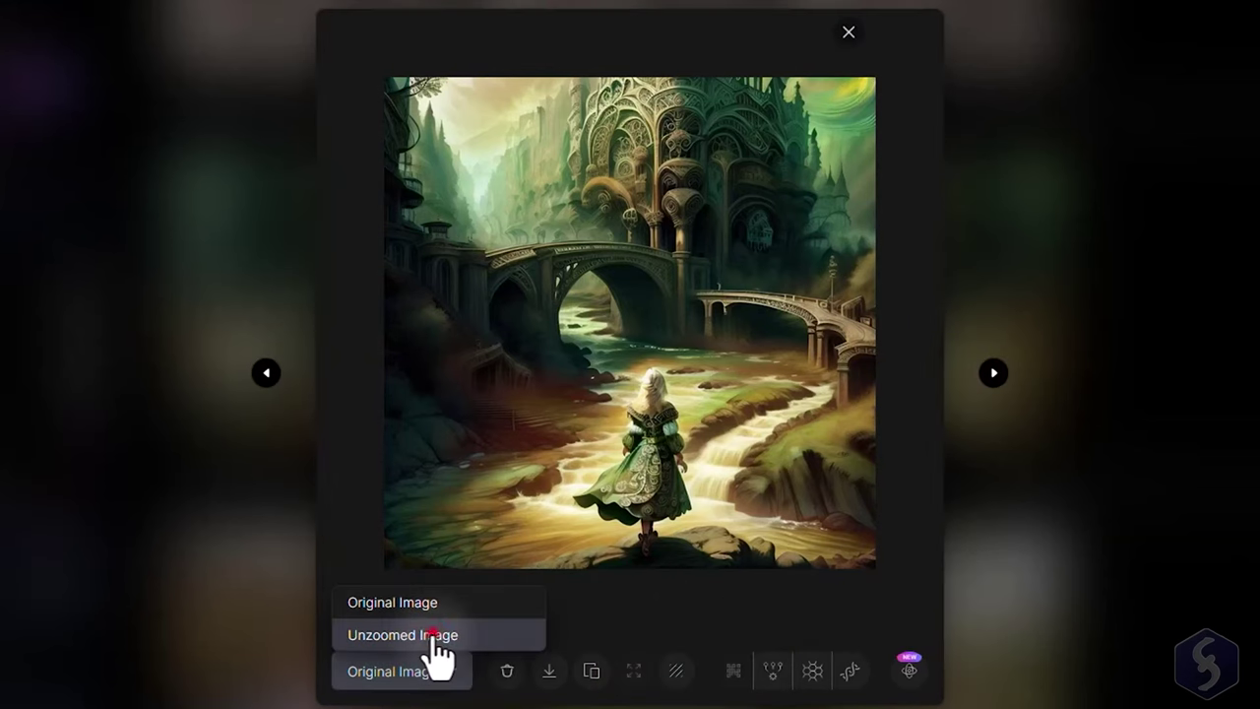
click(433, 635)
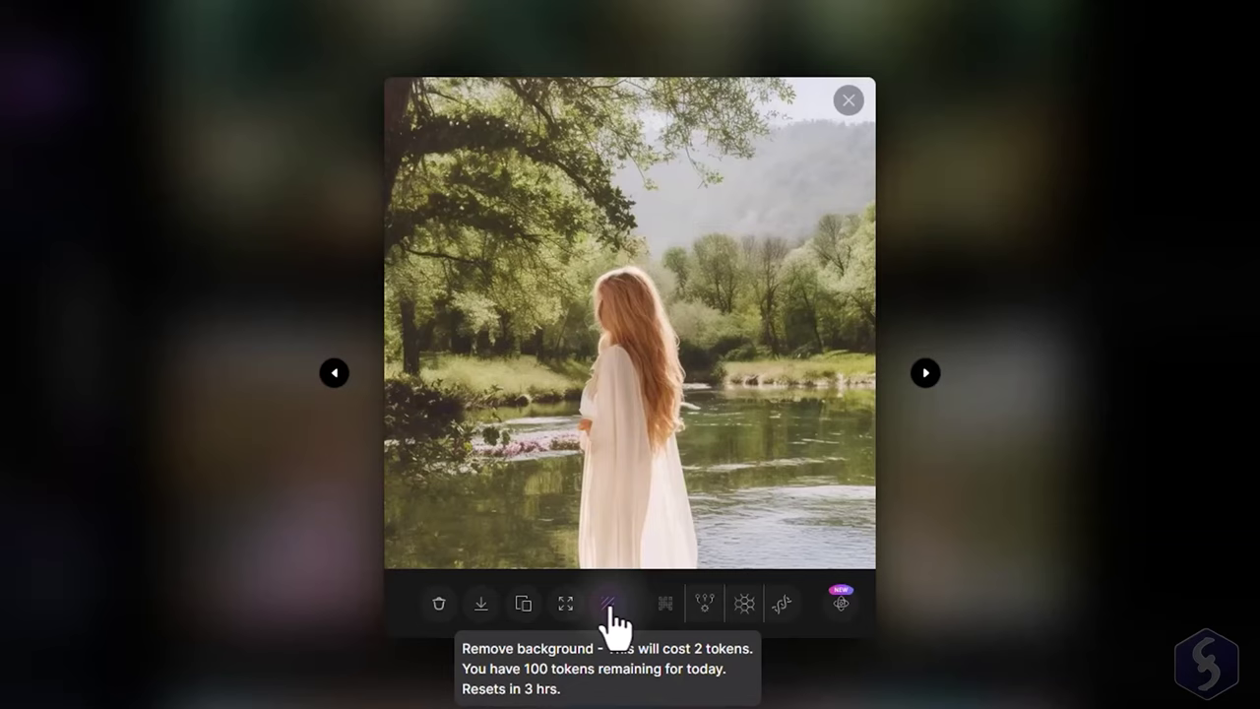
Remove the background from the lakeside princess image and show the No Background version
click(609, 603)
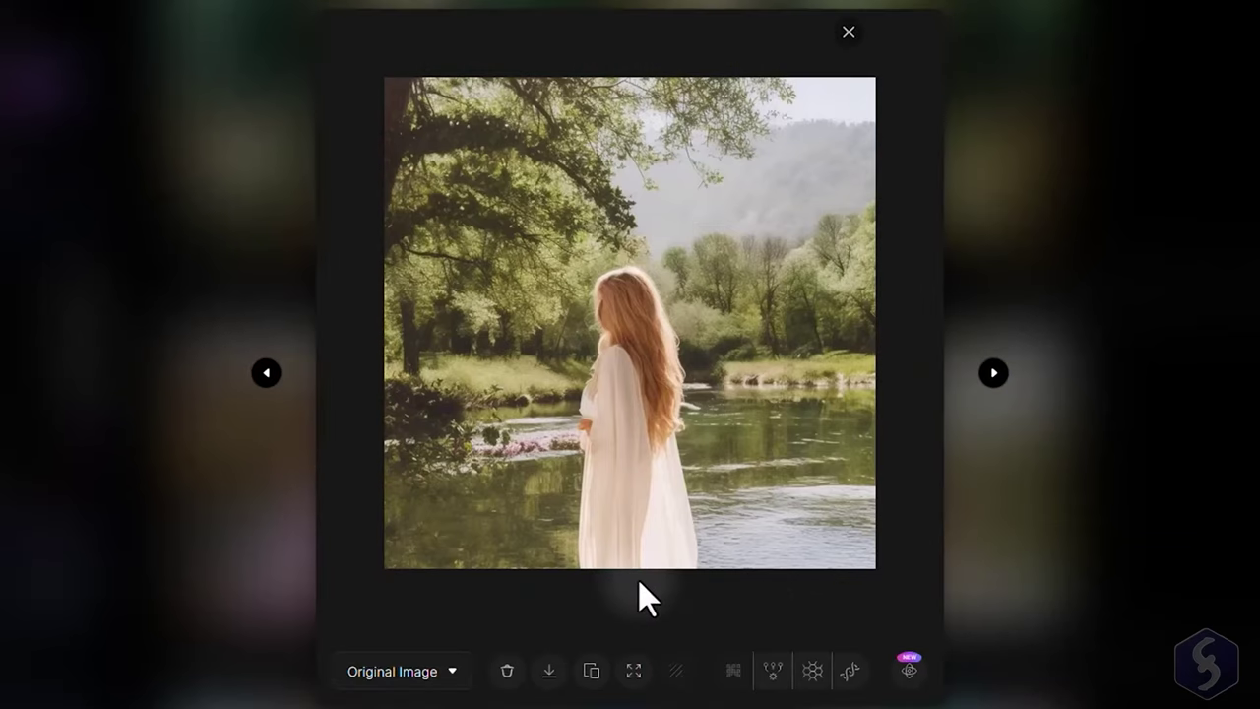
click(451, 672)
click(443, 637)
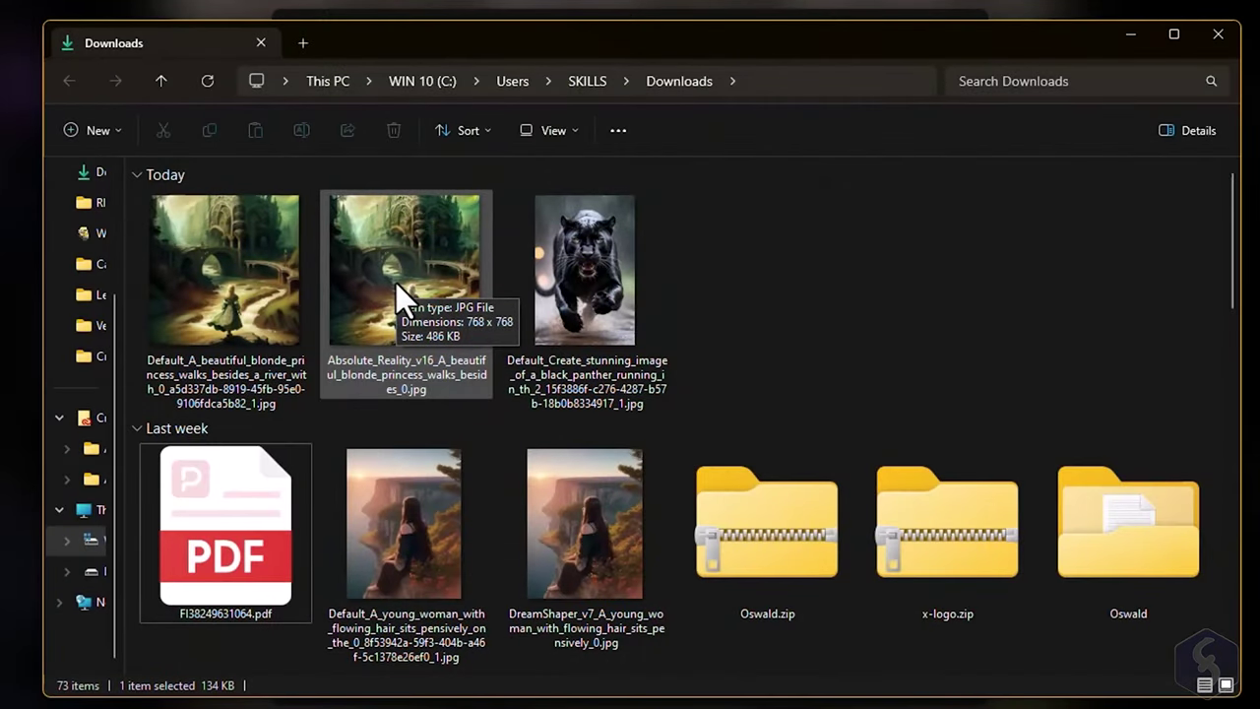
mouse_move(200, 266)
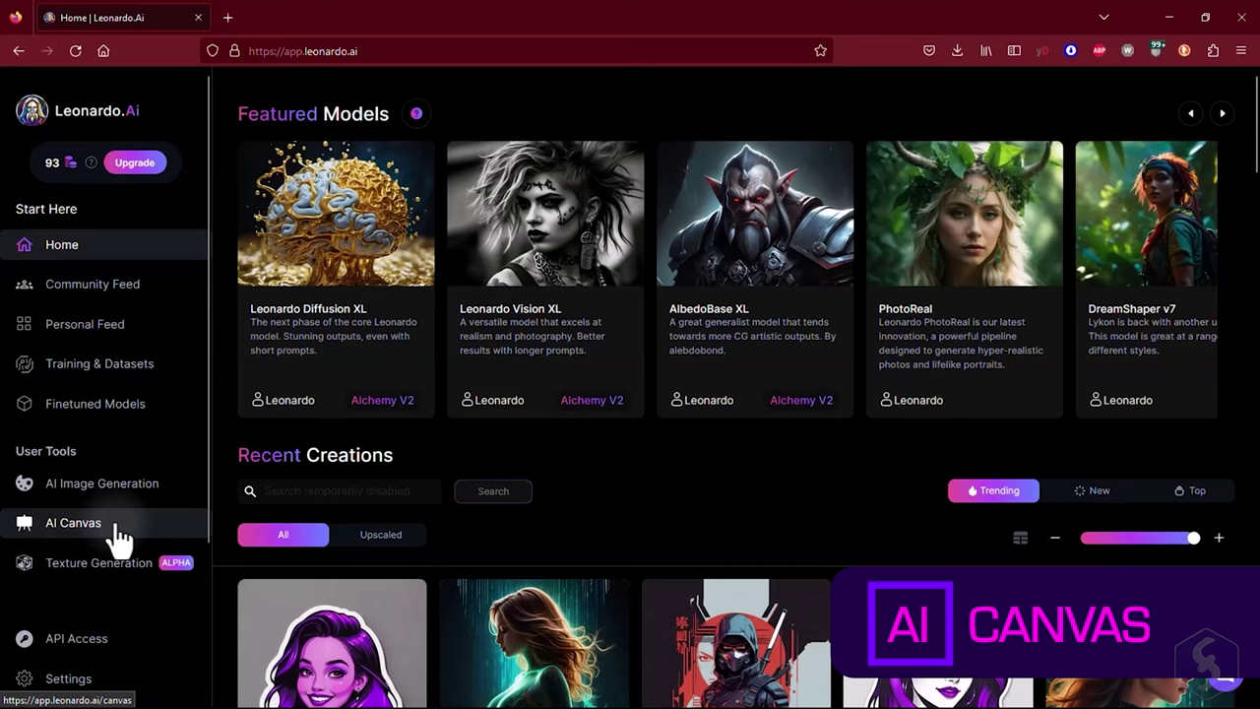
In AI Canvas, place the upscaled castle princess image from previous generations
click(117, 532)
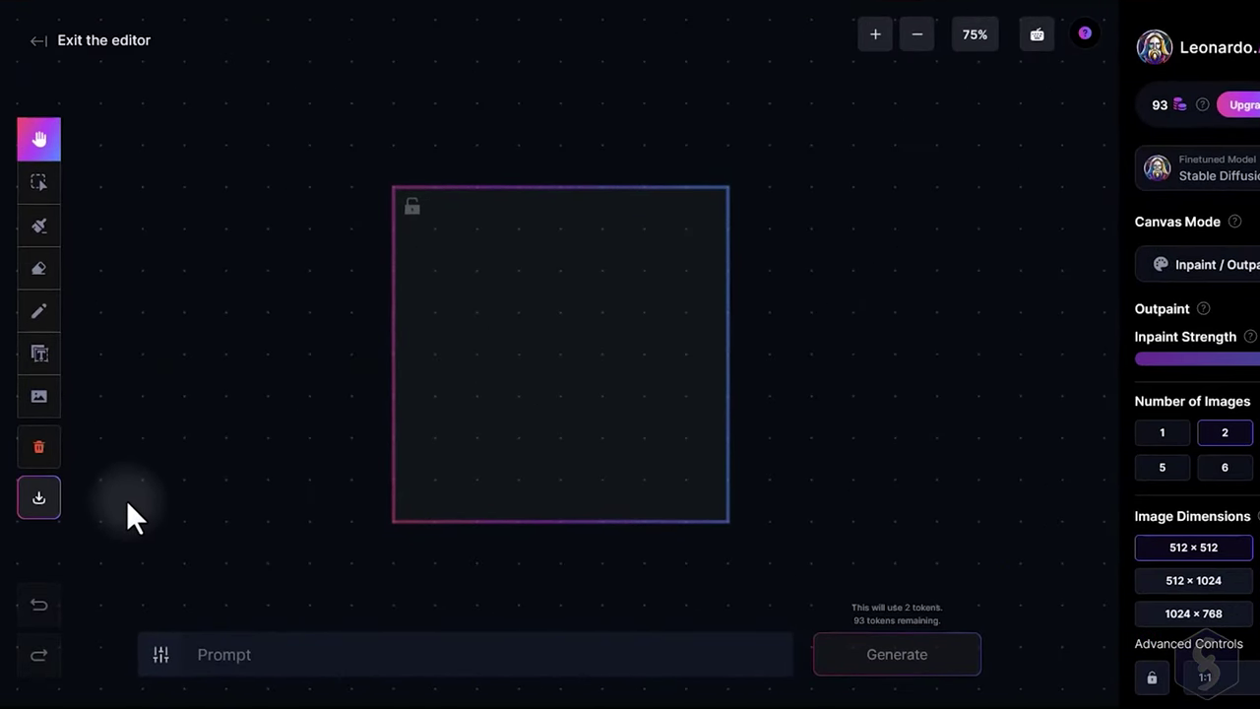
click(40, 405)
click(186, 427)
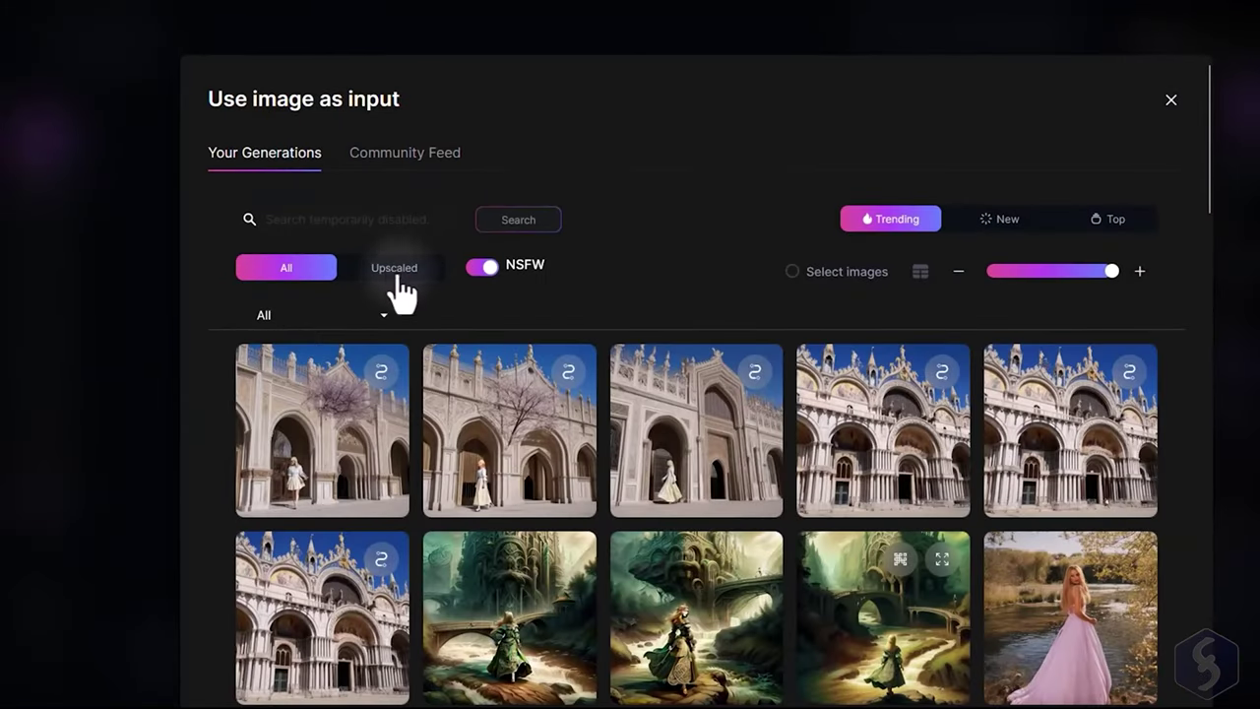
click(399, 275)
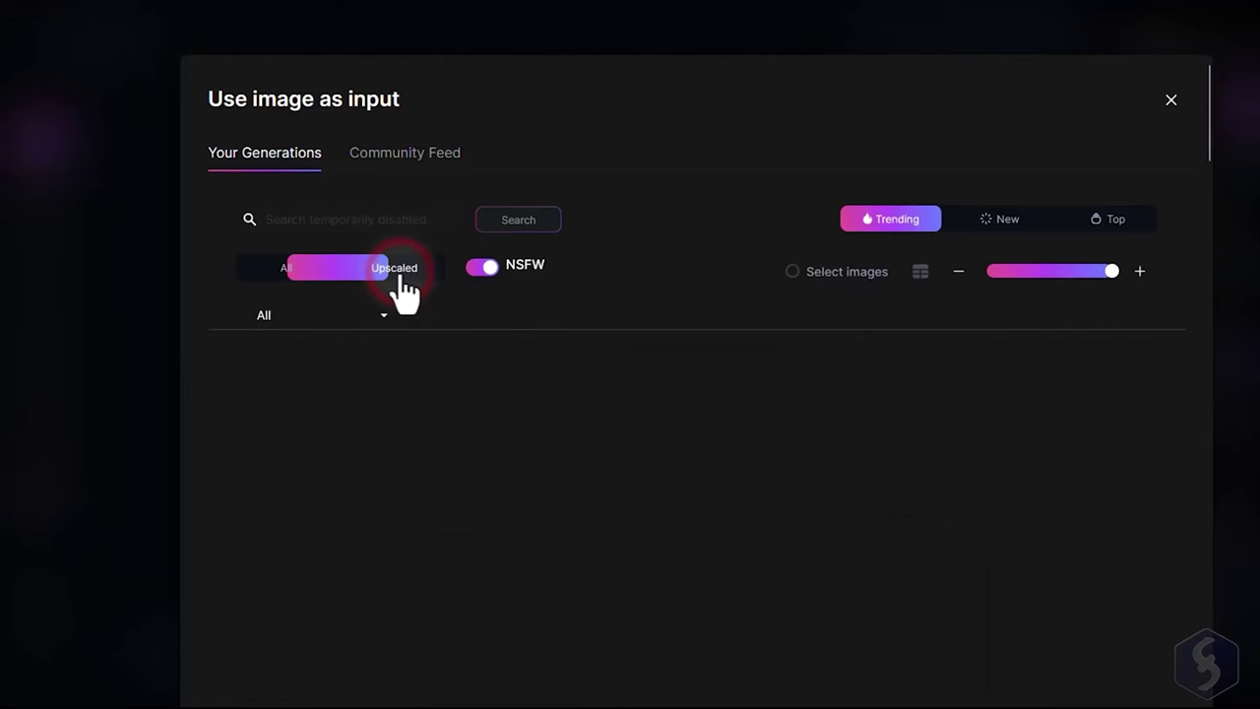
click(548, 445)
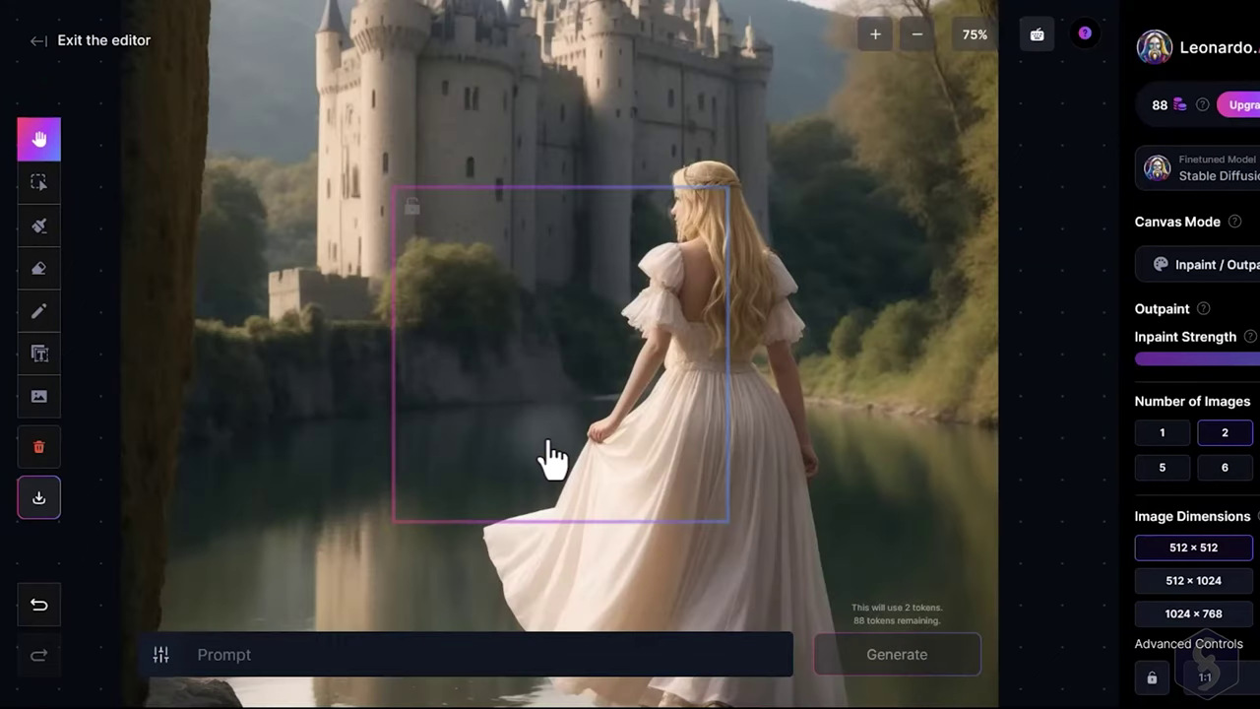
click(40, 395)
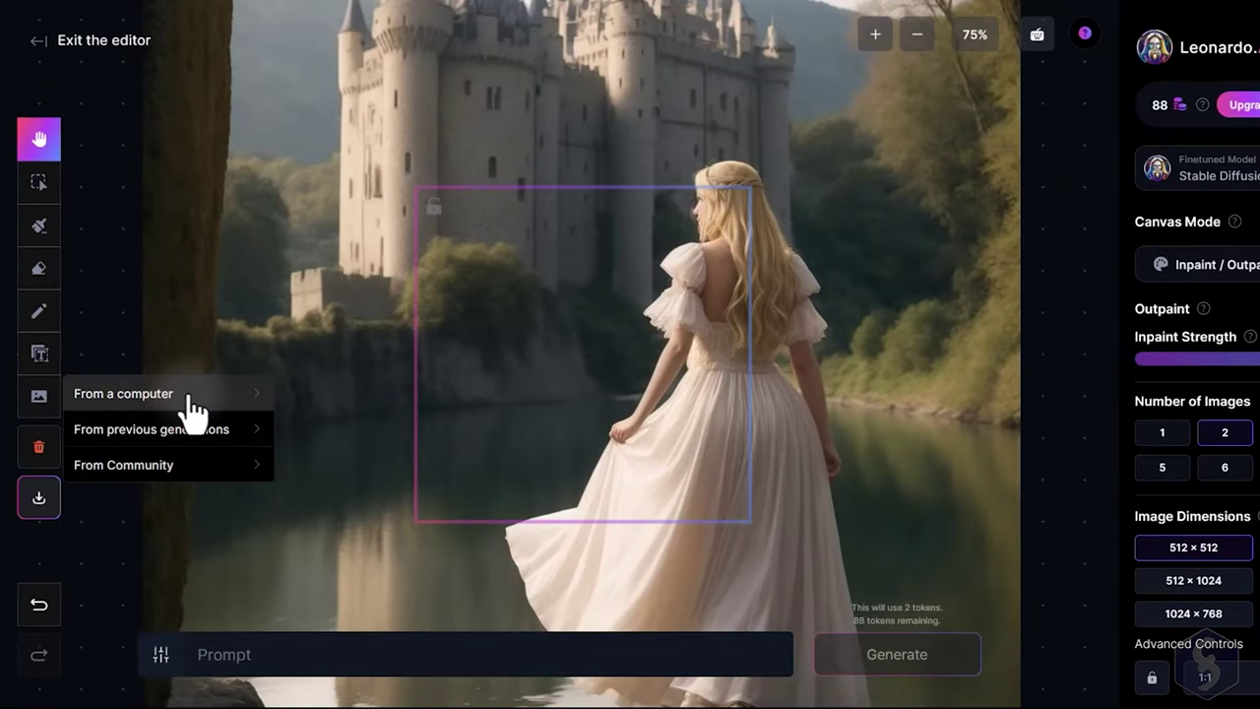
Add 14065.png from the computer and drag it beside the castle image
click(192, 404)
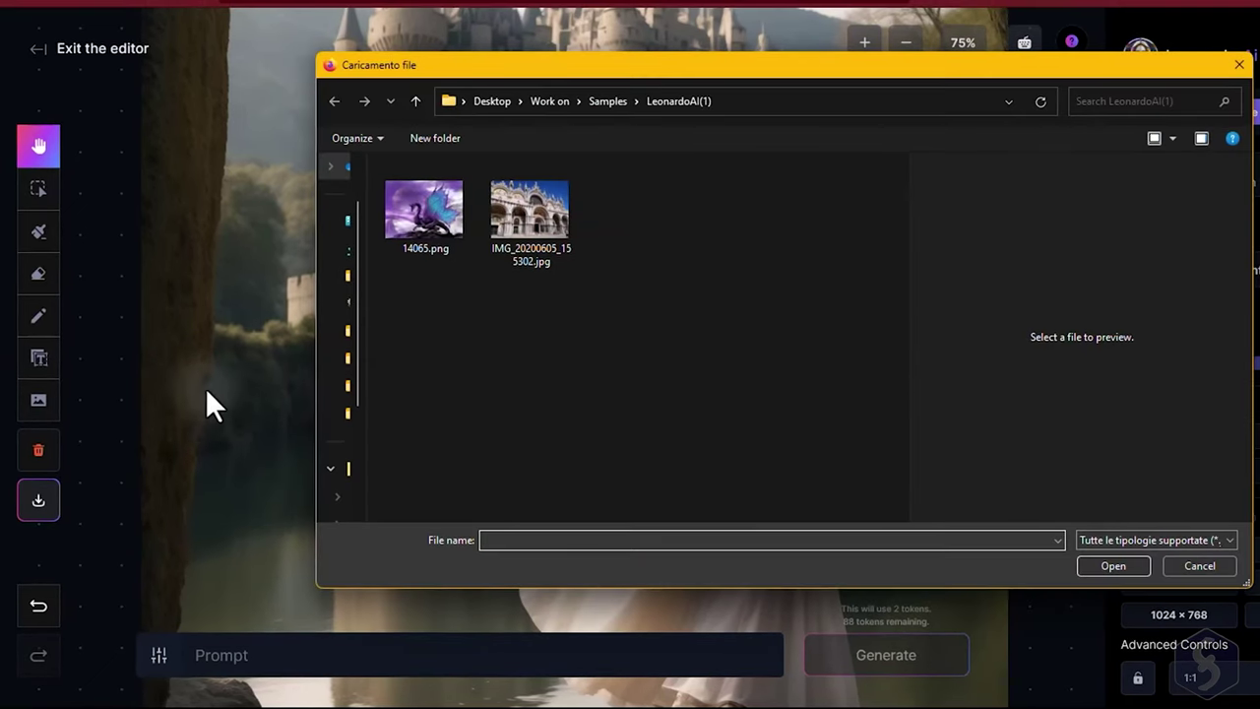
click(448, 195)
click(1113, 566)
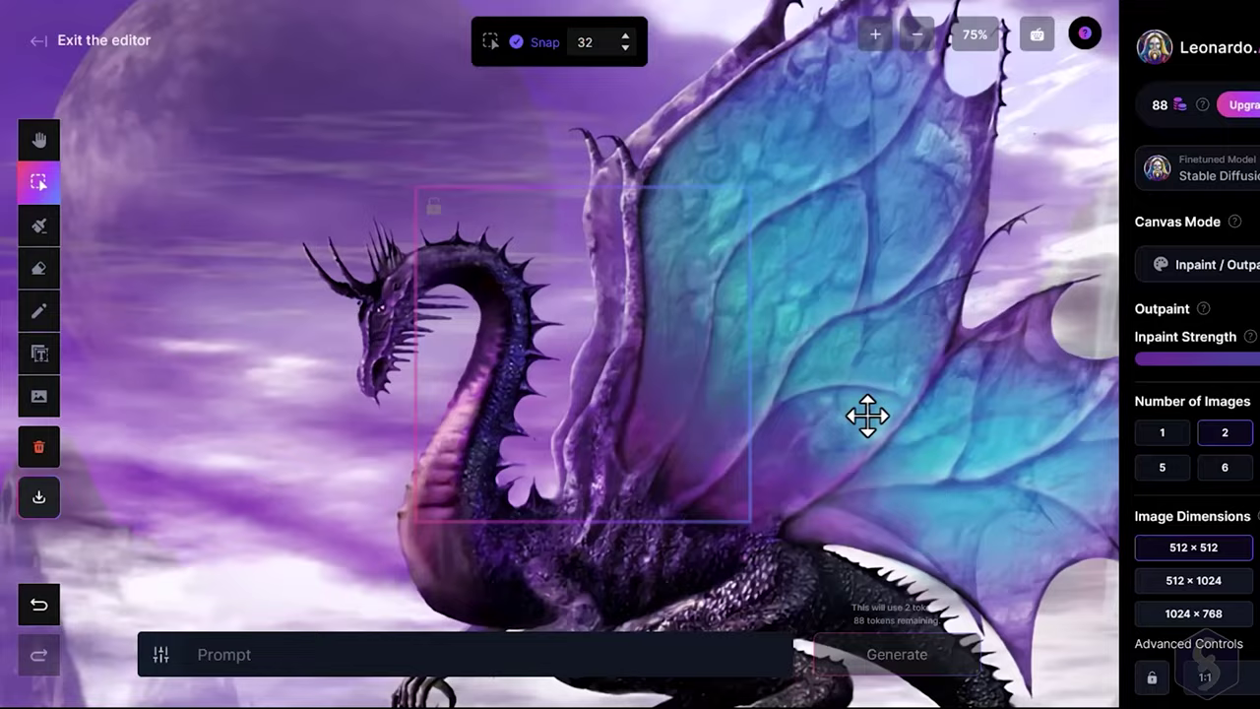
scroll(866, 415, up, 5)
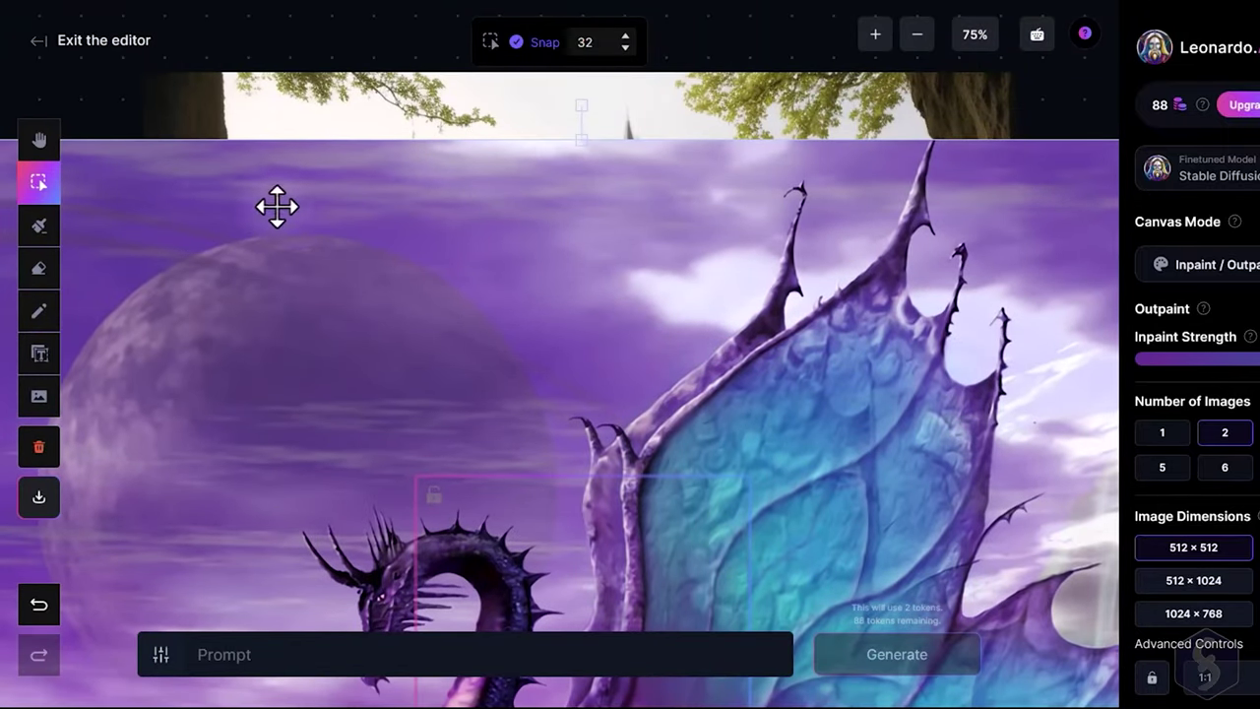
drag(277, 205, 738, 183)
Zoom and pan the canvas with the Hand tool to centre both images
click(520, 247)
click(943, 246)
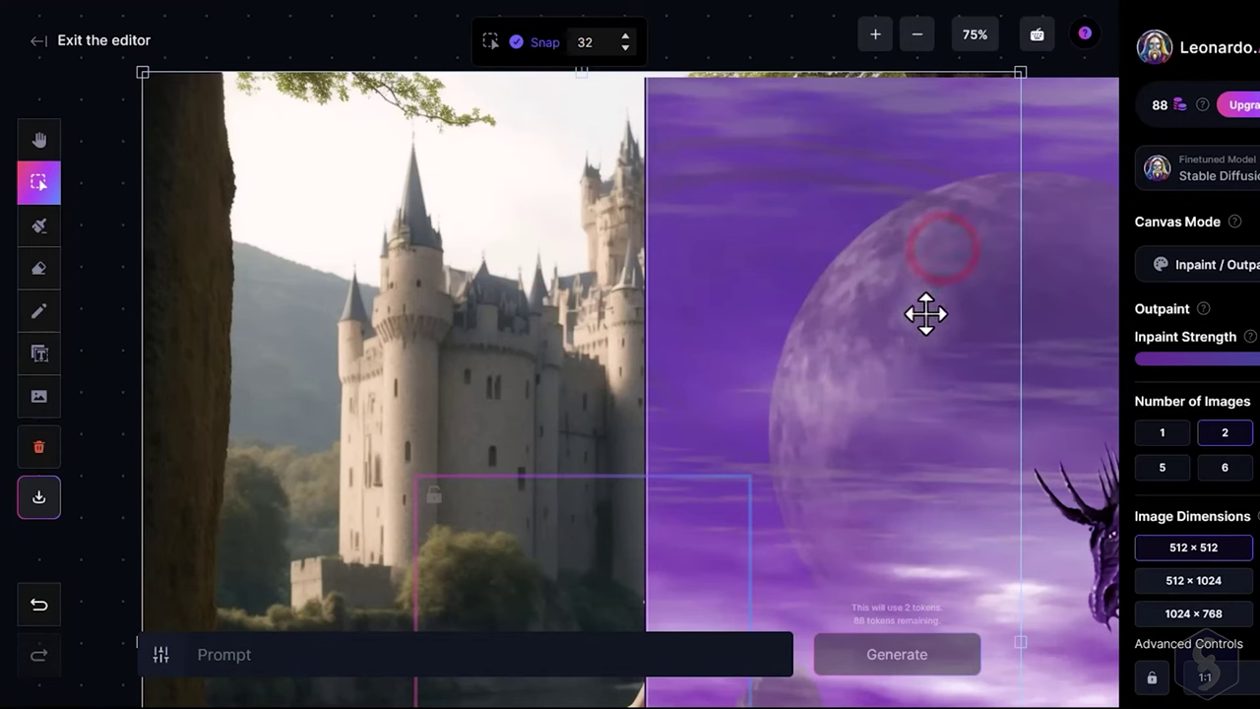
click(1094, 337)
scroll(450, 272, down, 8)
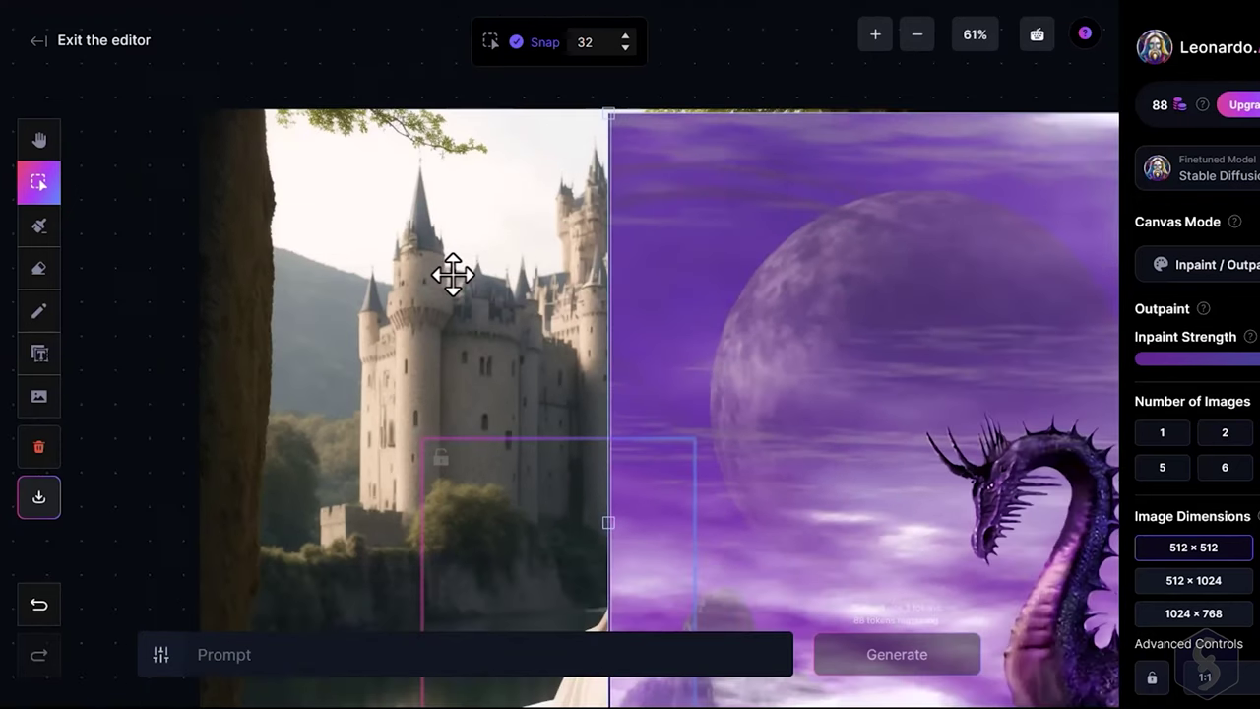
scroll(499, 295, down, 1)
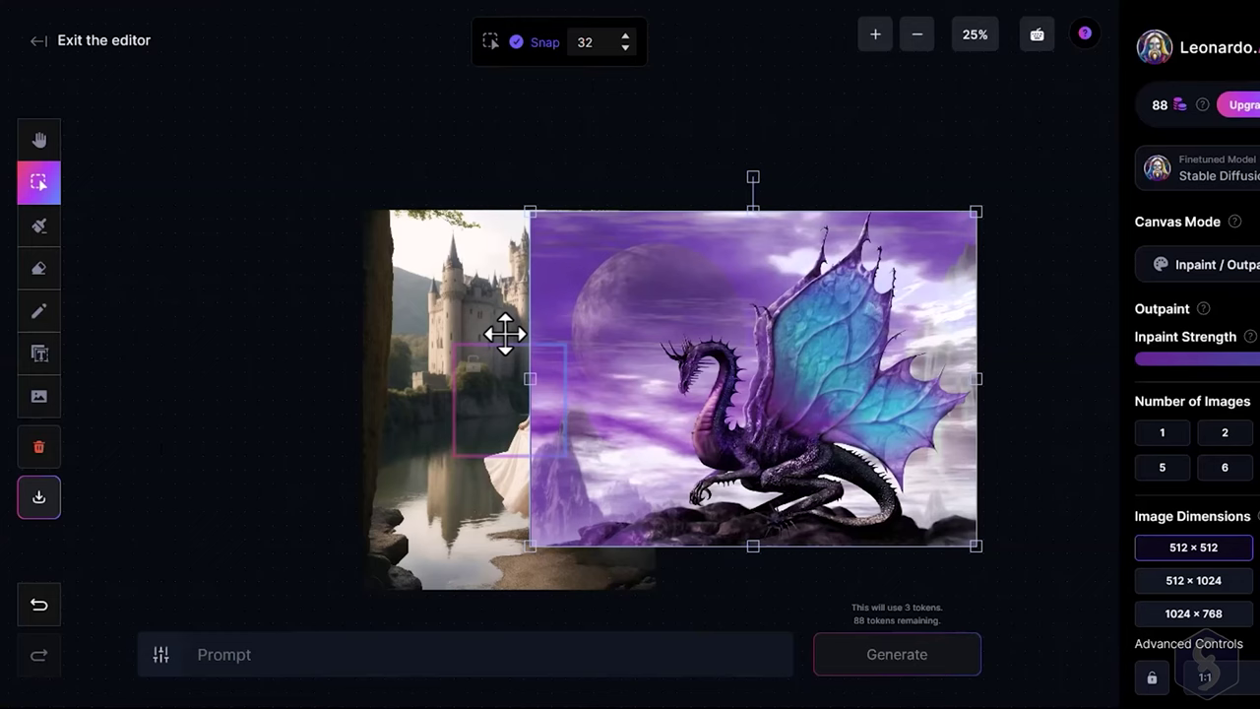
scroll(501, 332, up, 2)
key(h)
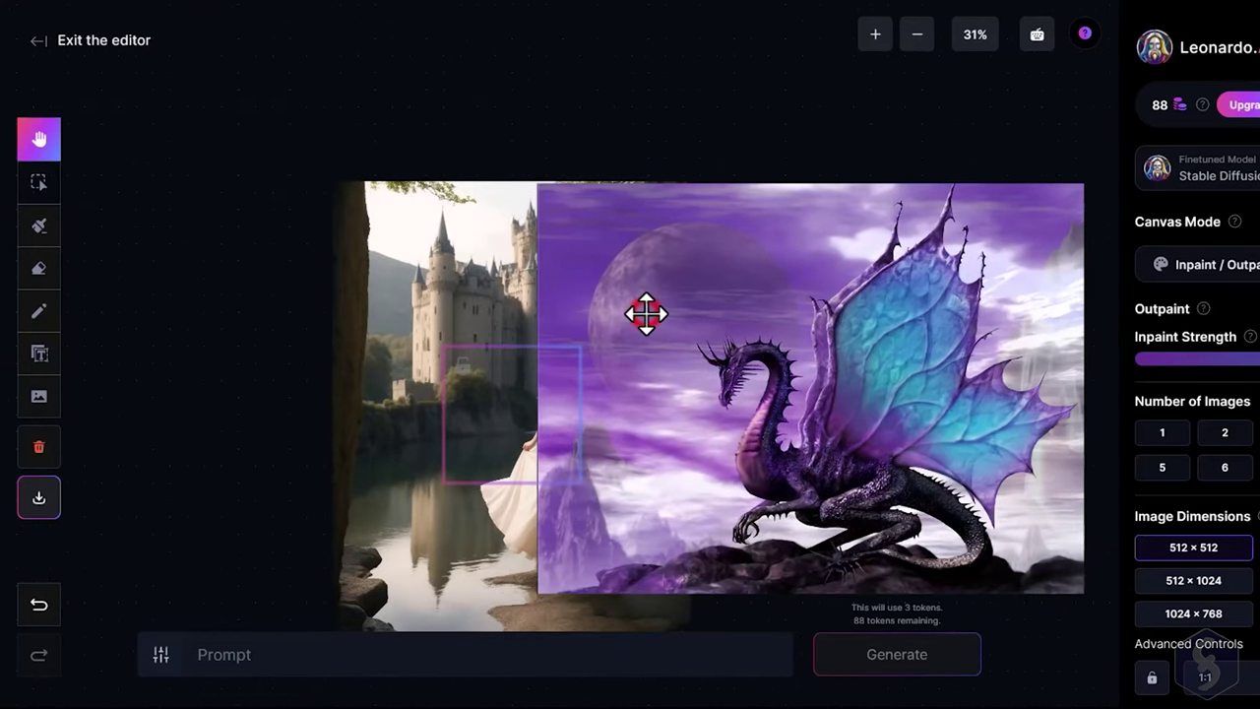
drag(654, 310, 641, 265)
click(42, 183)
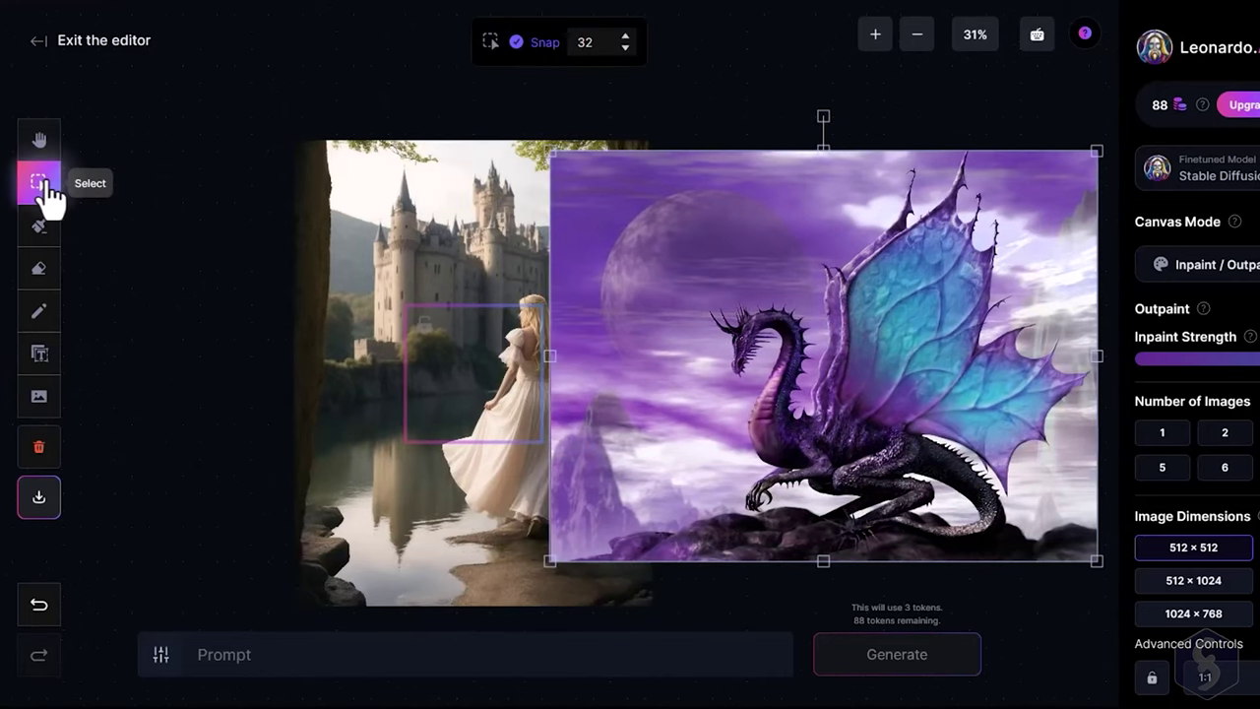
Move and shrink the dragon picture, keeping it level and restoring it after a trial delete
click(483, 251)
click(772, 258)
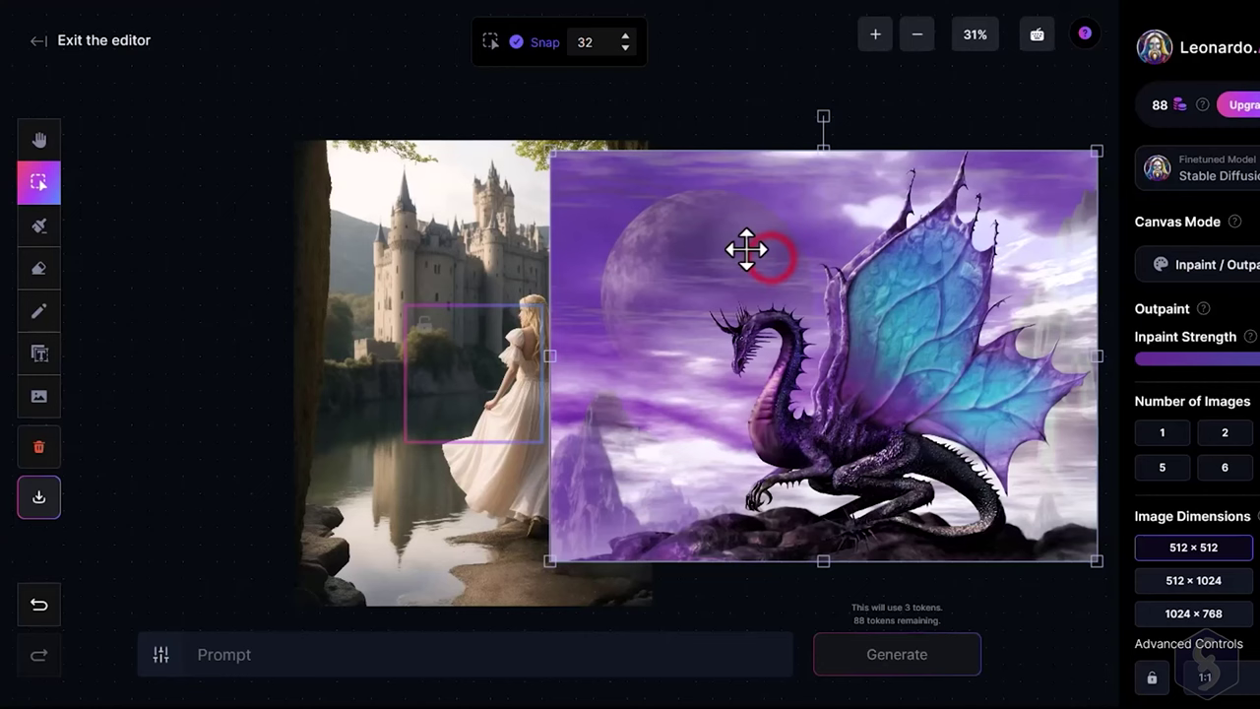
drag(745, 244, 691, 236)
drag(569, 169, 879, 398)
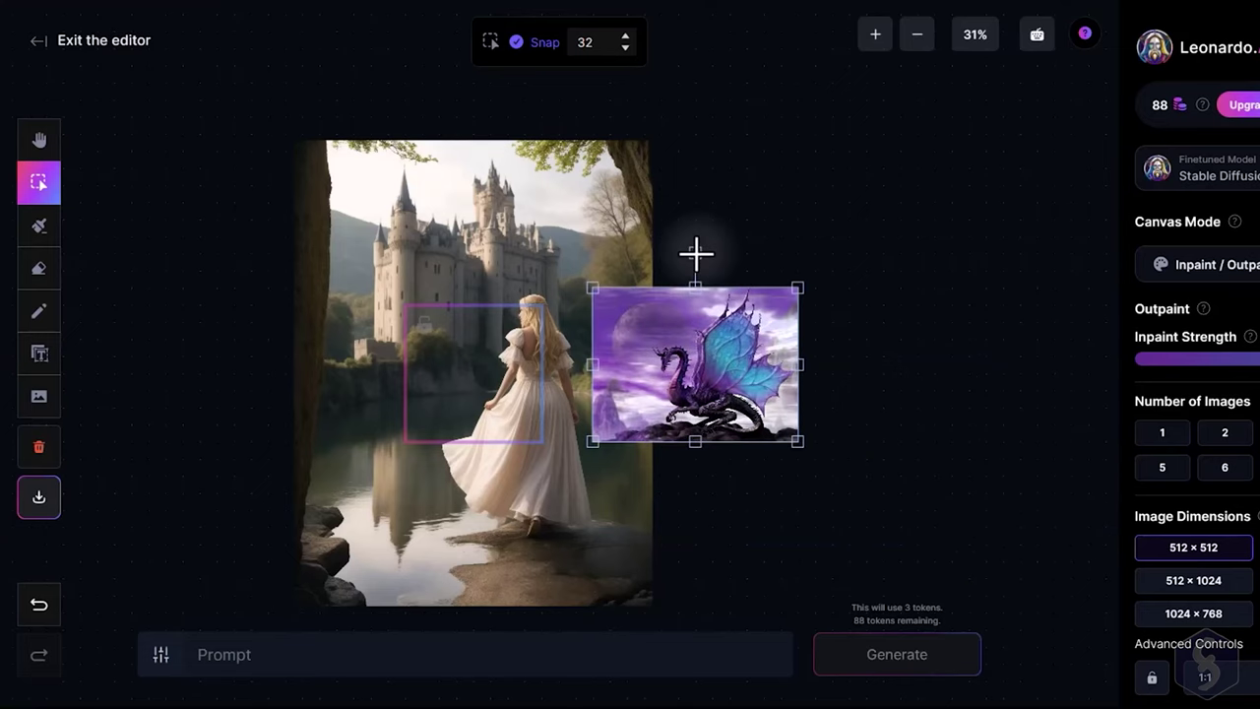
mouse_move(698, 254)
mouse_down()
mouse_move(742, 276)
mouse_move(676, 247)
mouse_move(696, 254)
mouse_up()
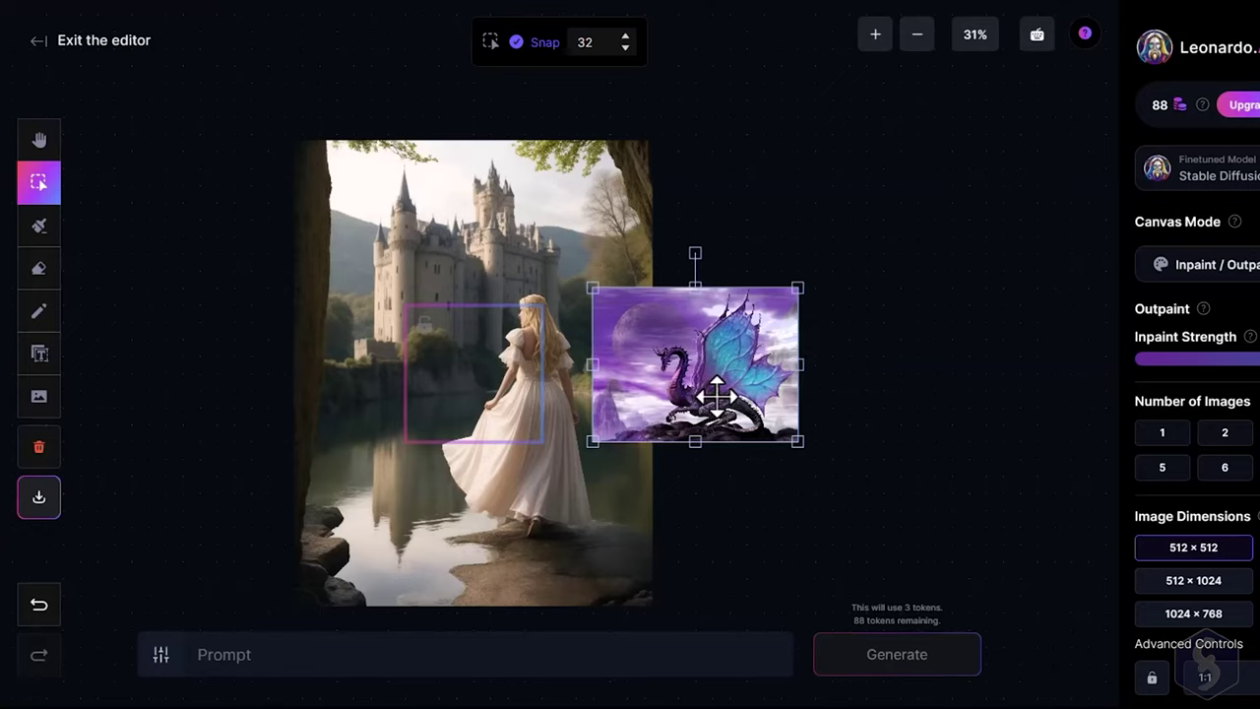
key(Delete)
key(ctrl+z)
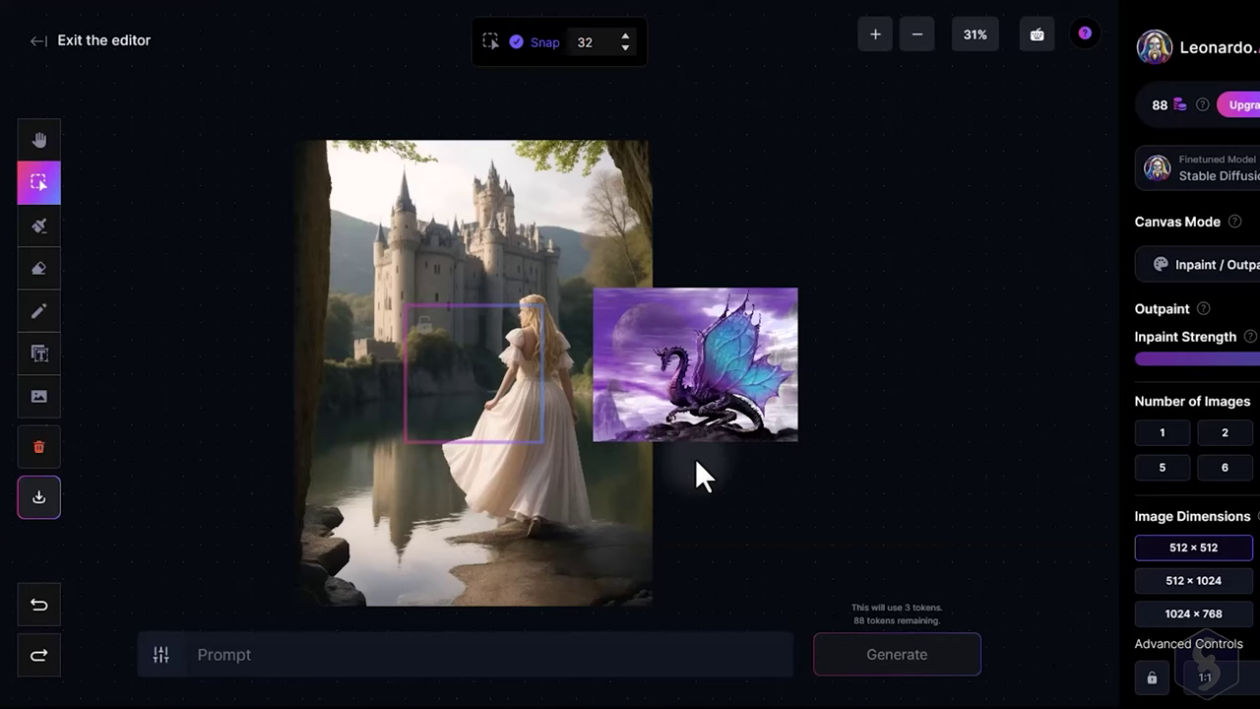
scroll(341, 359, up, 6)
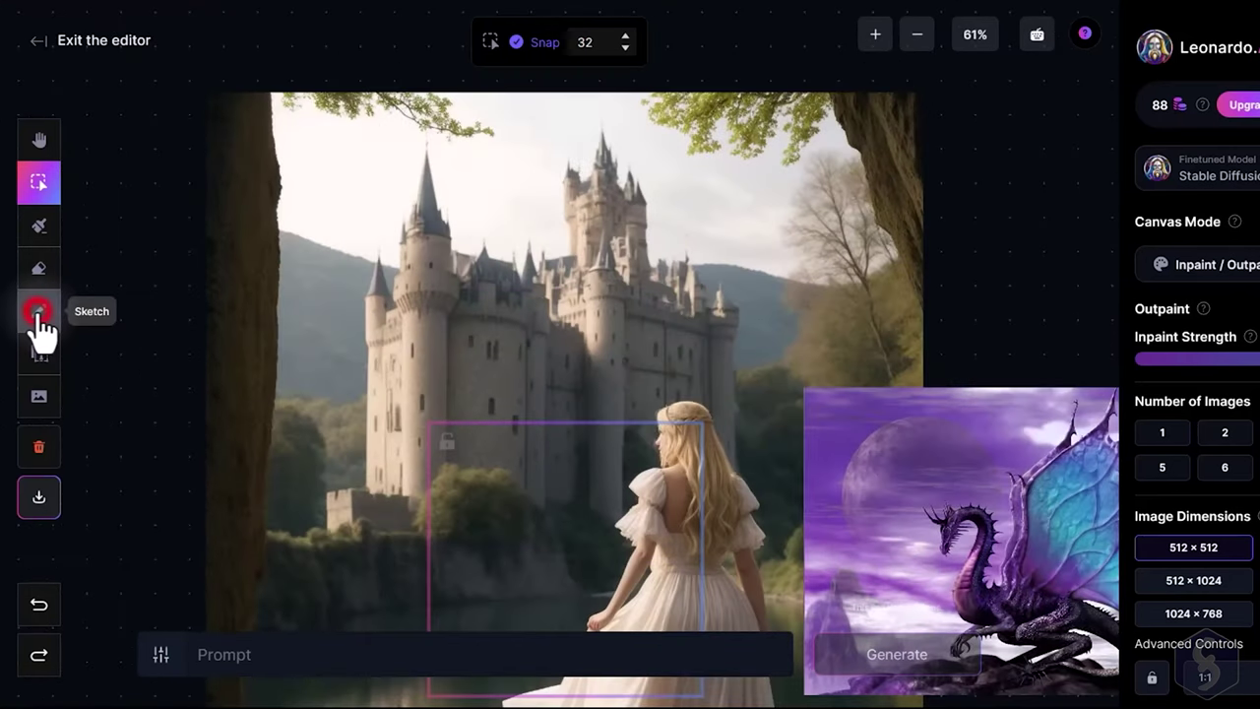
Draw a bright yellow size-51 sketch squiggle across the sky
click(38, 313)
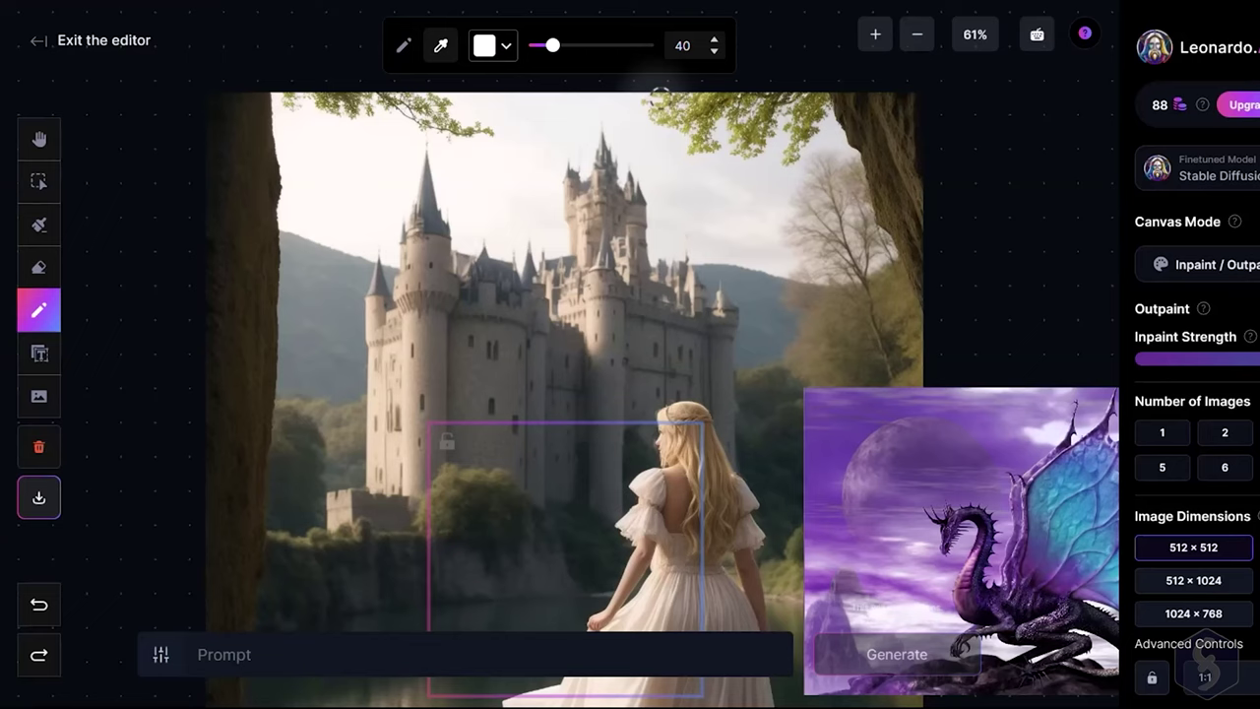
click(506, 46)
click(435, 220)
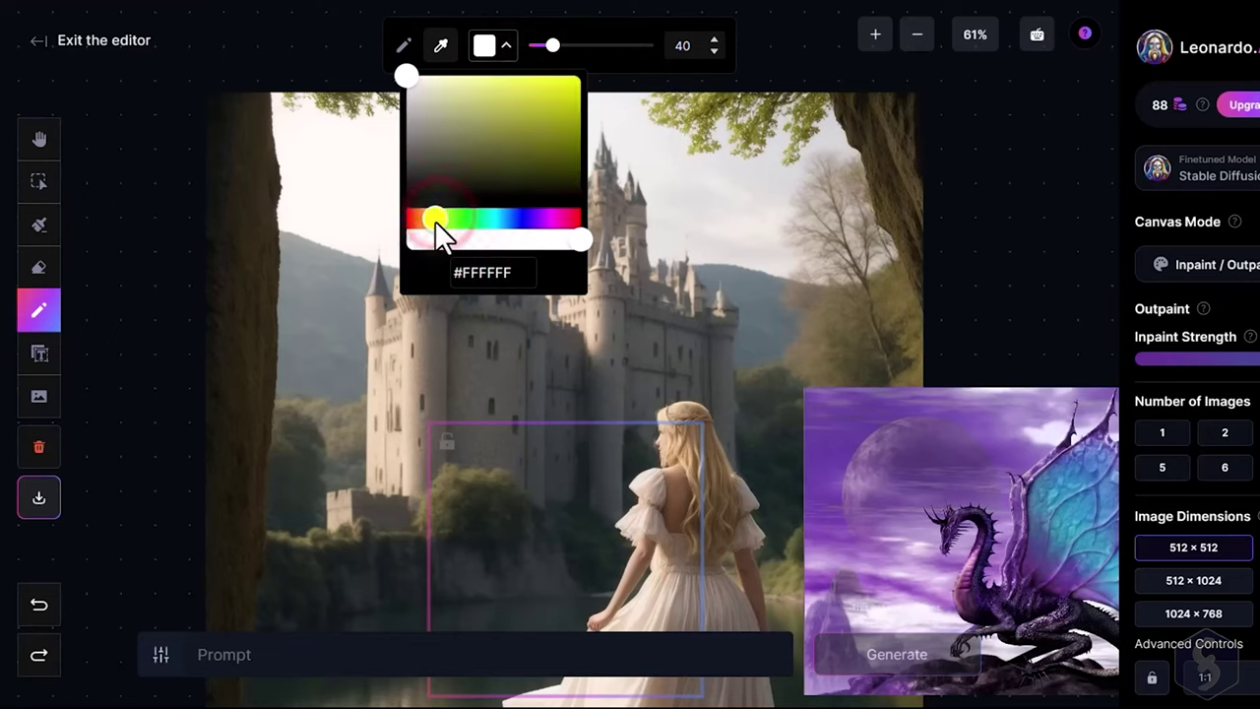
click(573, 78)
drag(552, 46, 560, 47)
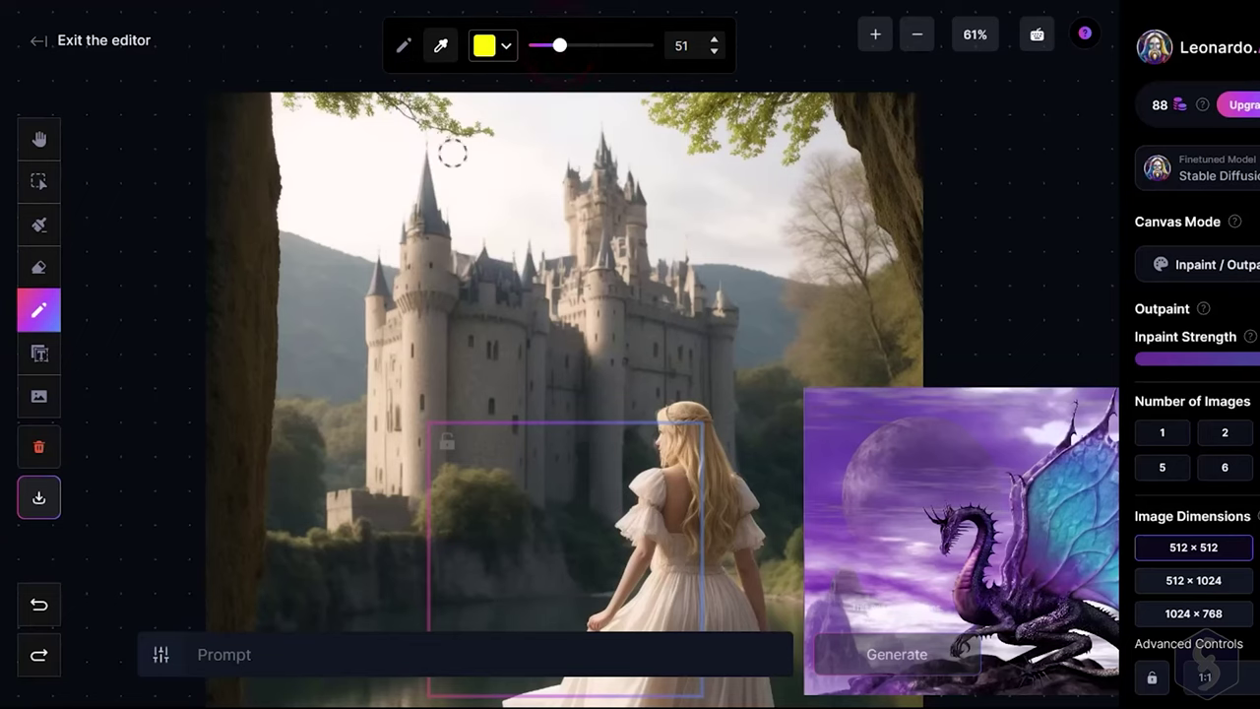
drag(568, 128, 654, 170)
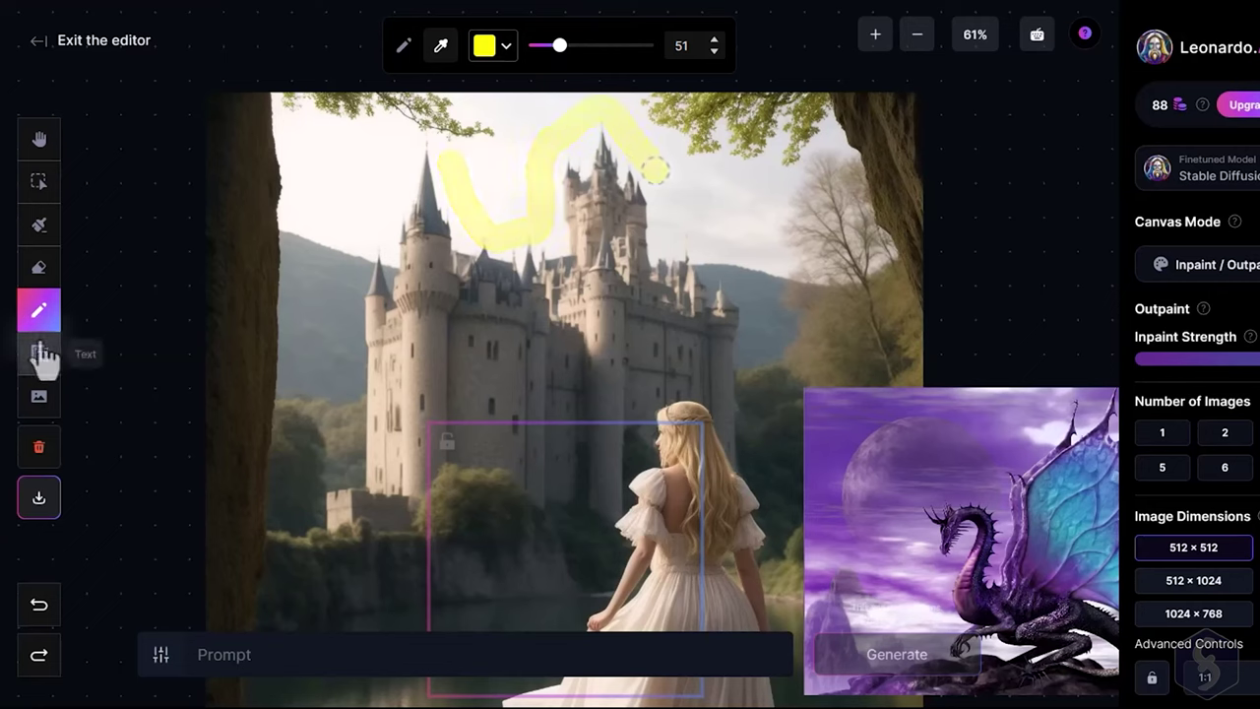
Place a 'My Story' text caption over the castle
click(39, 352)
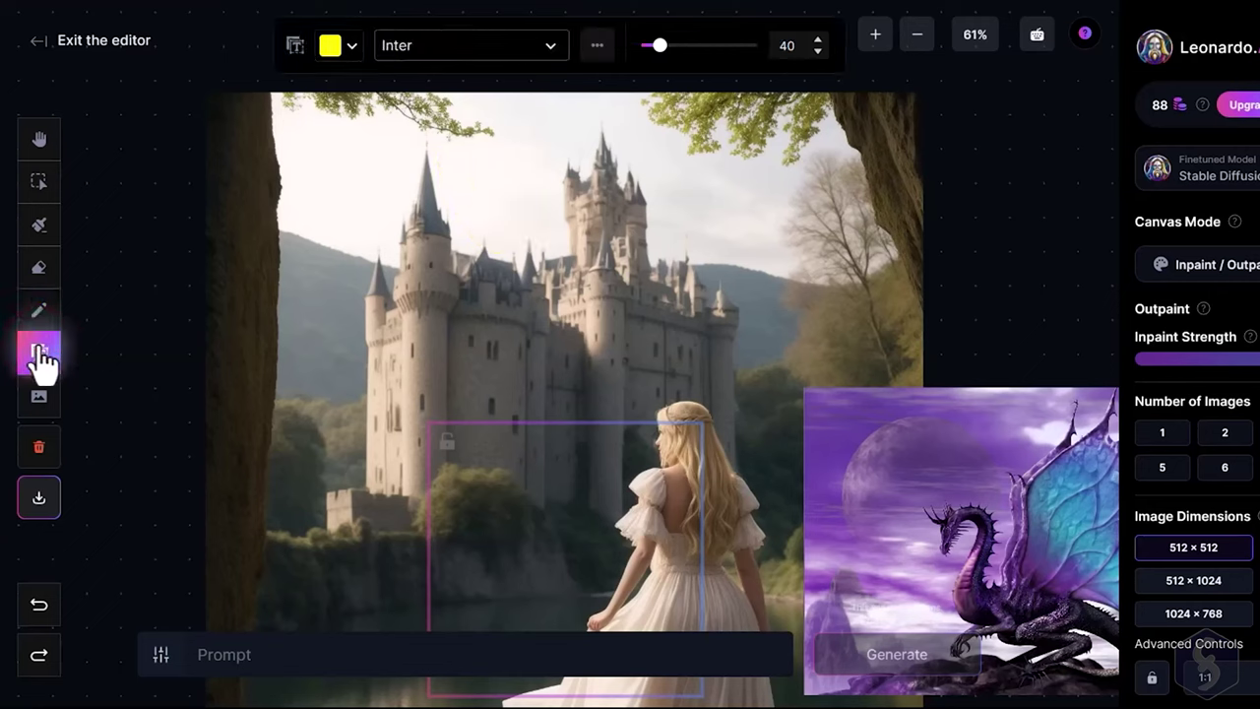
click(447, 352)
text(My Story)
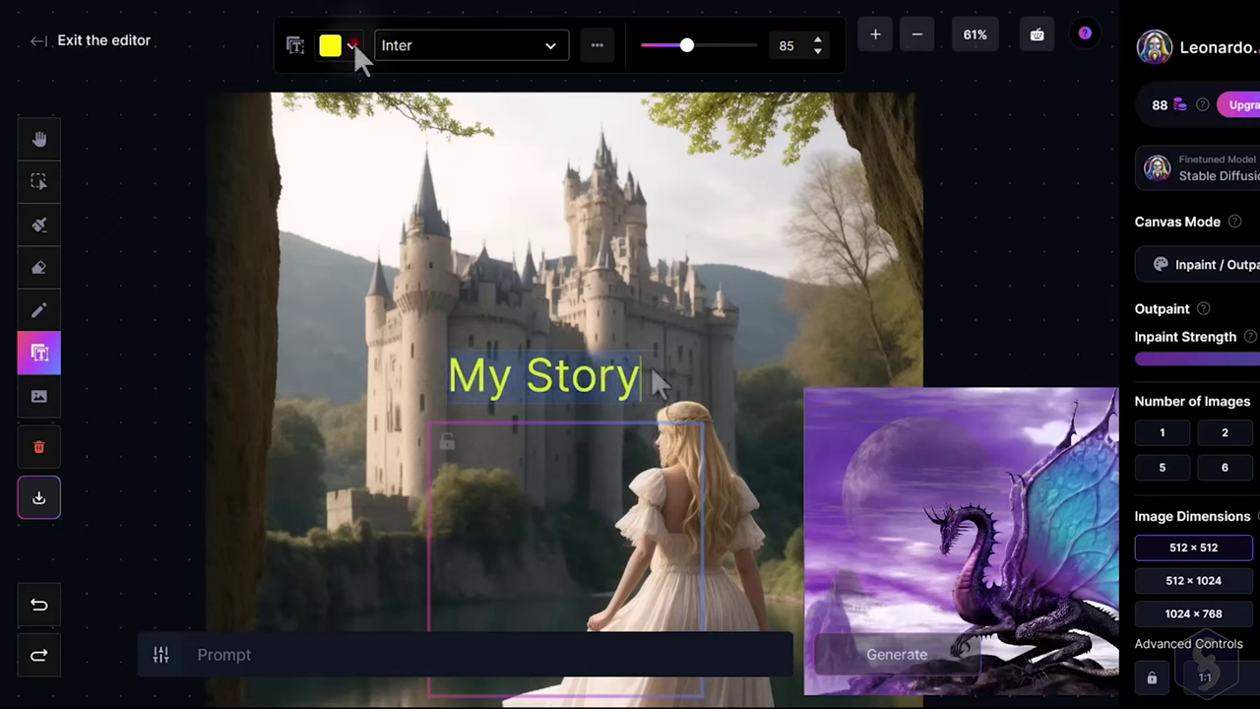
Style the caption red Verdana, toggling bold on and off, and resize it to 70
click(353, 42)
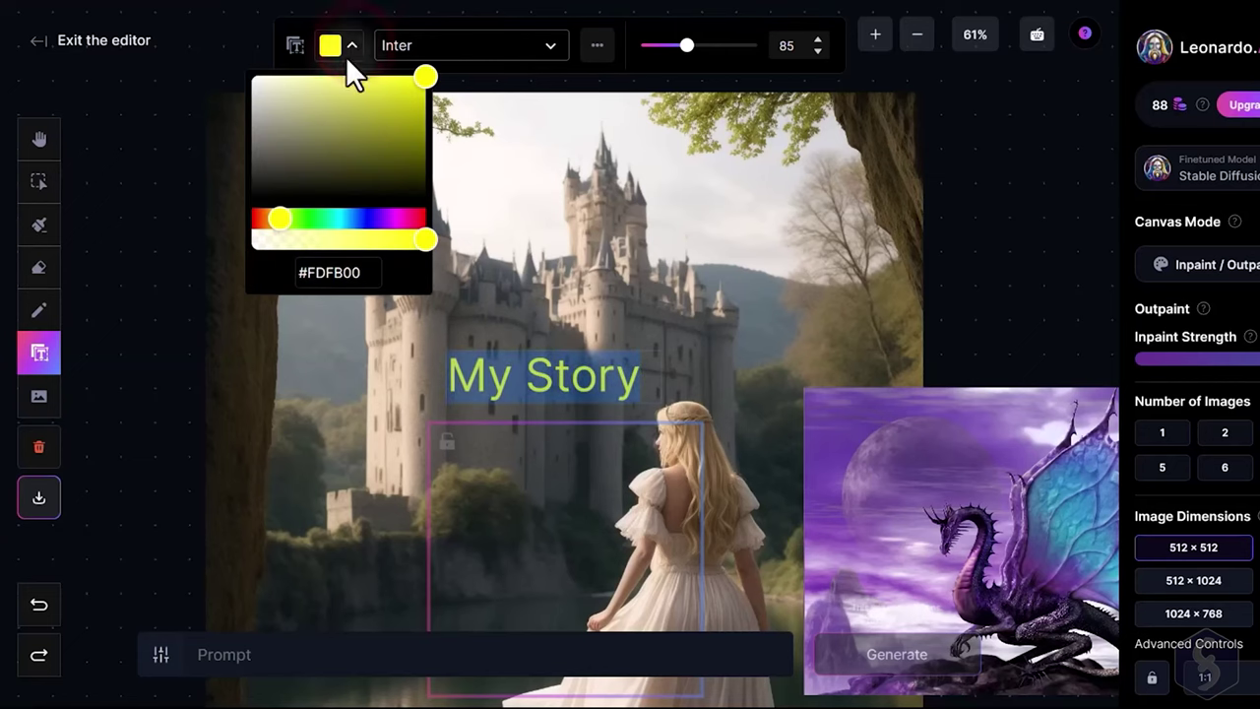
click(261, 219)
click(506, 50)
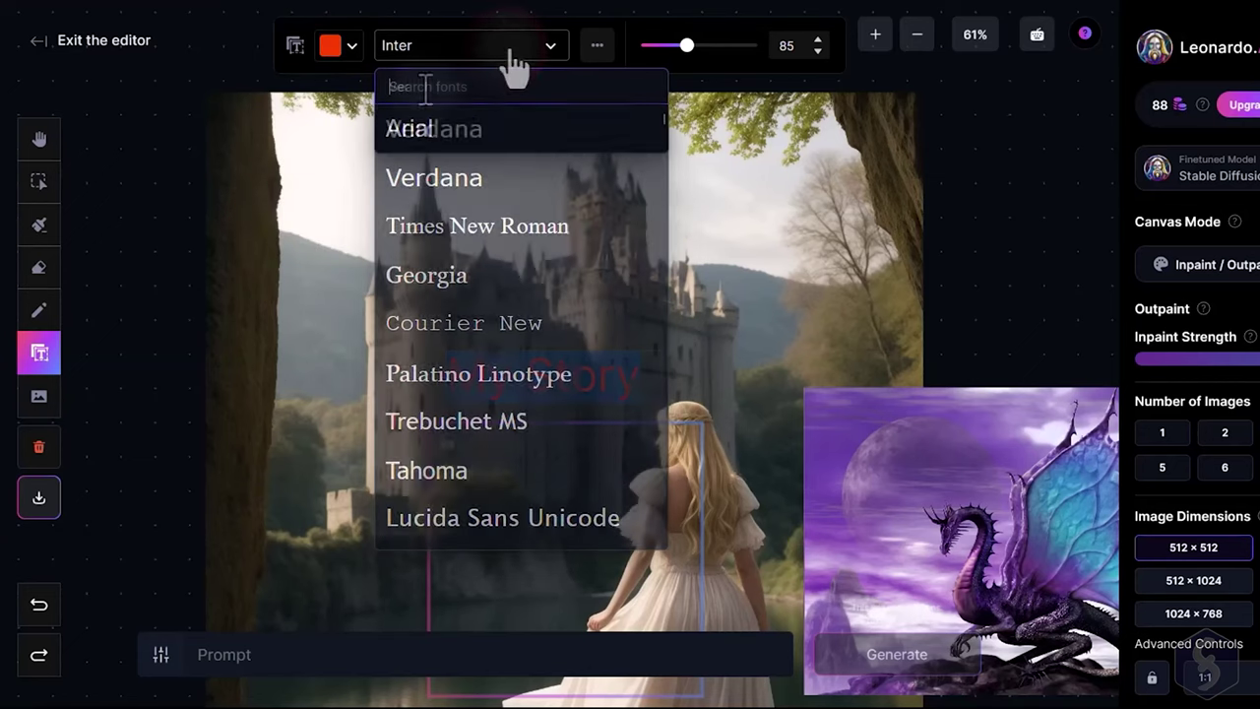
click(440, 128)
click(598, 45)
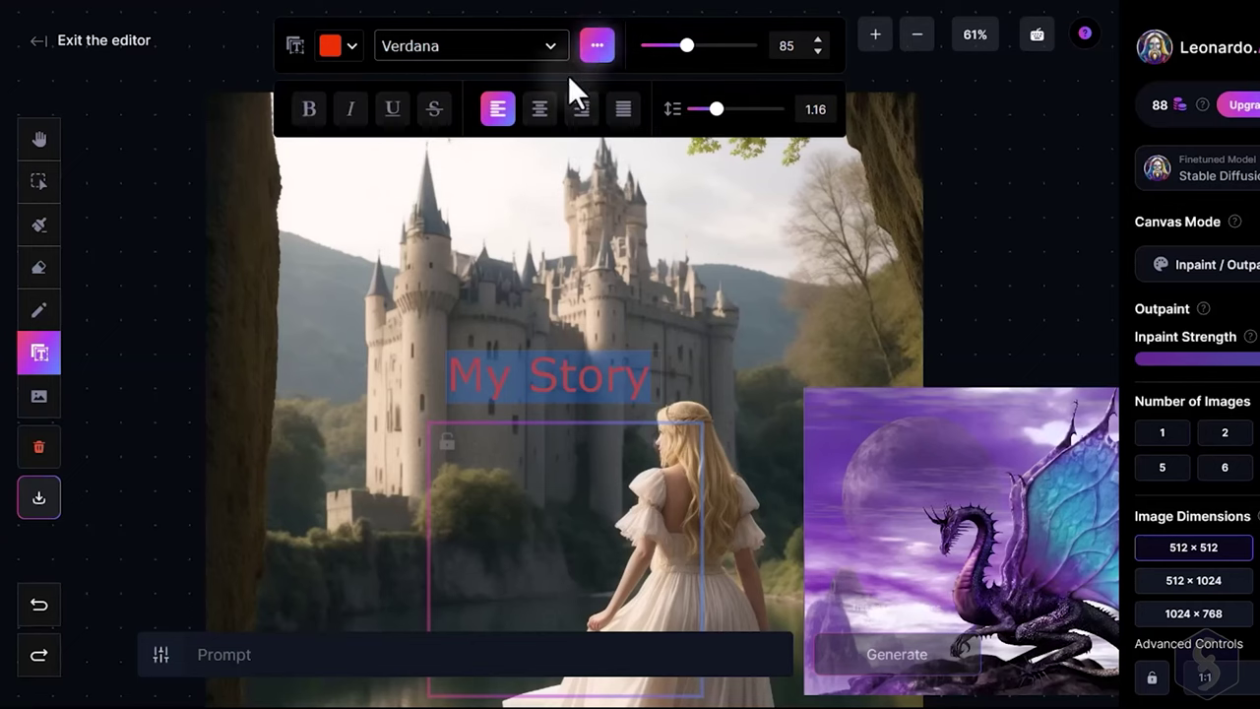
click(310, 111)
click(310, 110)
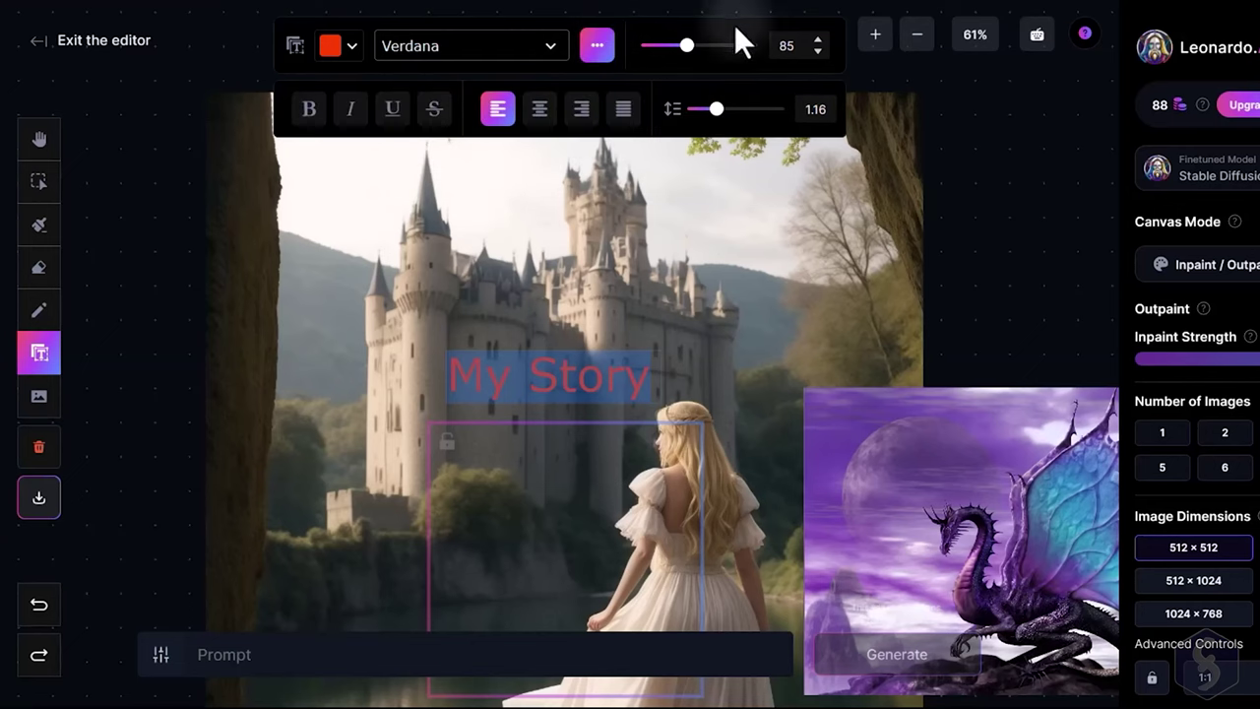
mouse_move(692, 48)
mouse_down()
mouse_move(723, 46)
mouse_move(665, 47)
mouse_move(678, 47)
mouse_up()
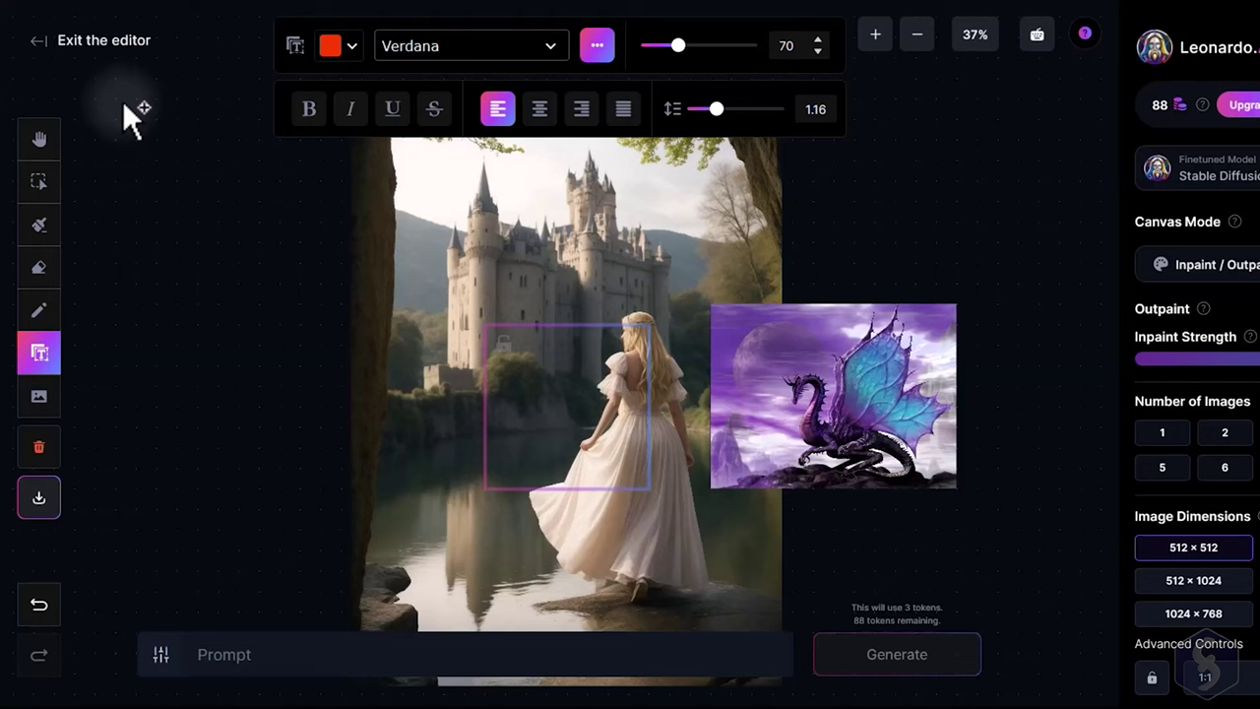
Move the generation frame onto the lake and mask a patch of water left of the princess
click(42, 183)
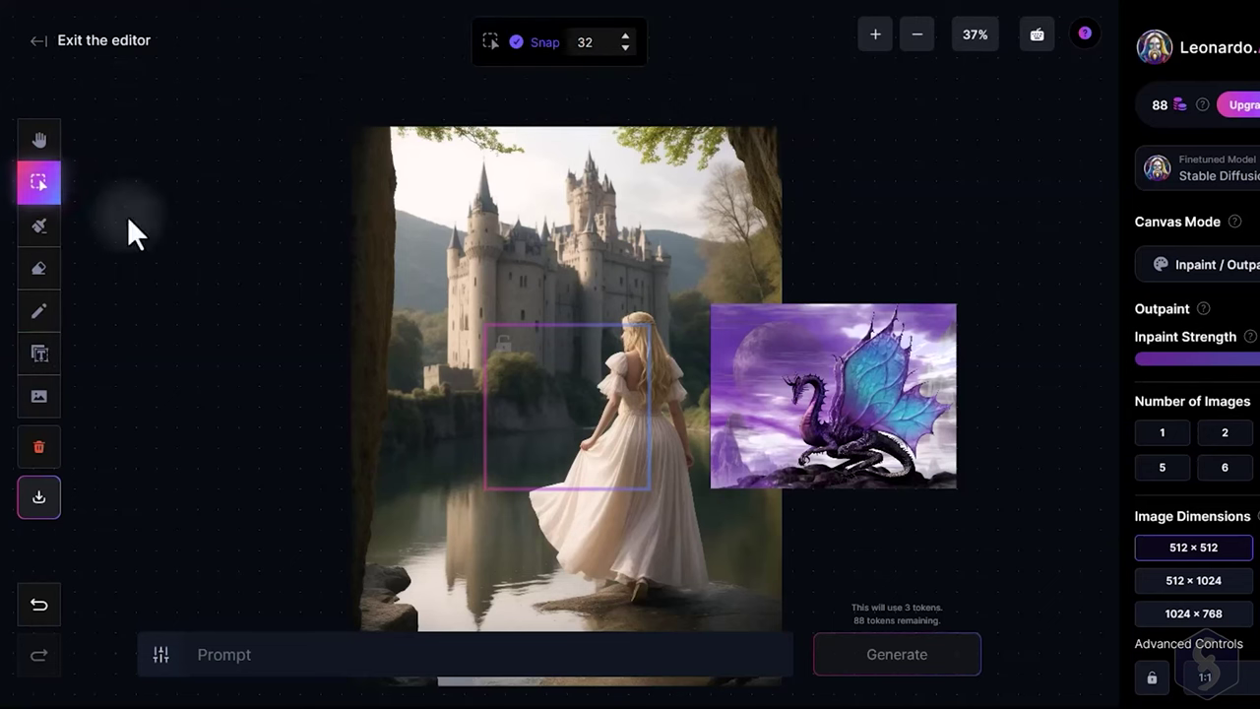
scroll(512, 374, up, 2)
drag(588, 314, 455, 404)
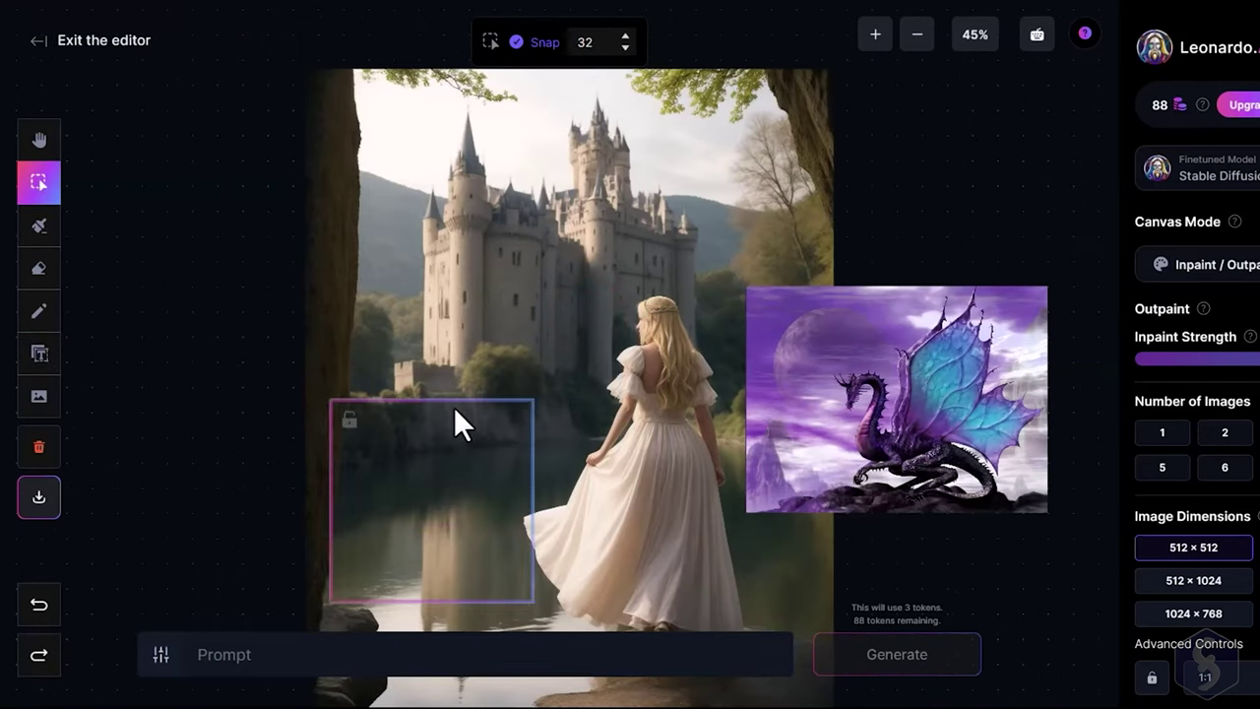
click(36, 228)
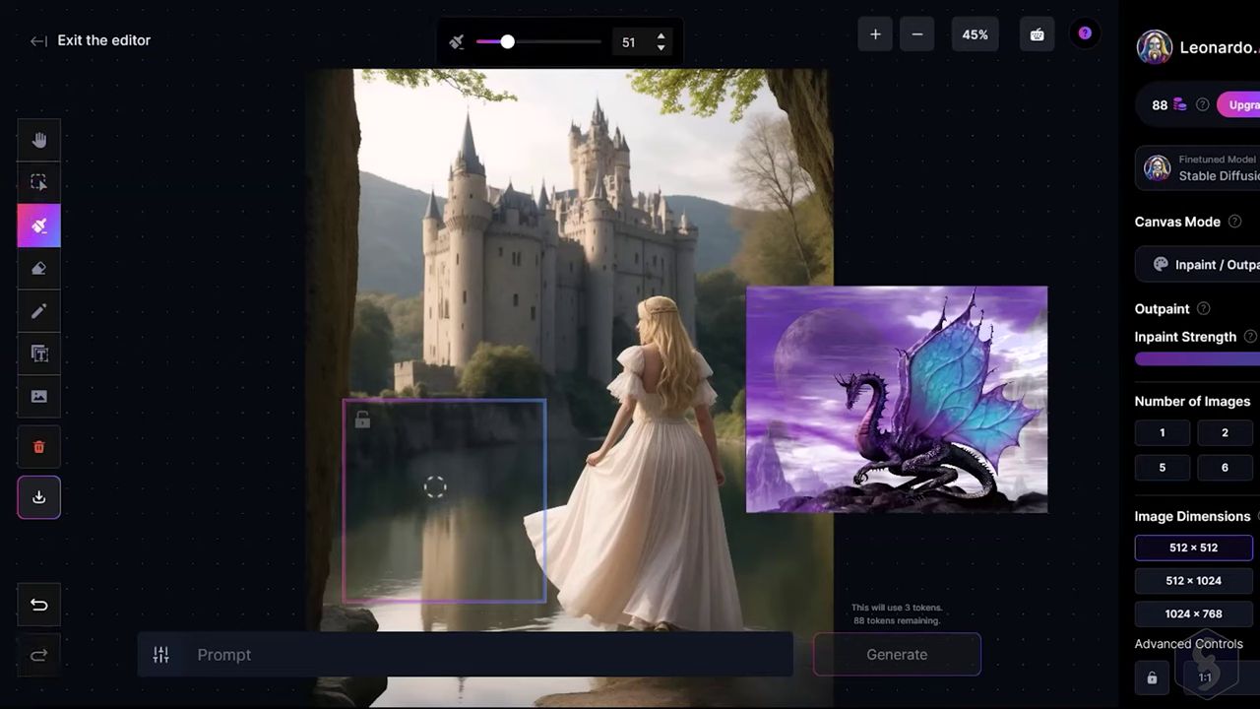
mouse_move(454, 482)
mouse_down()
mouse_move(393, 522)
mouse_move(408, 534)
mouse_up()
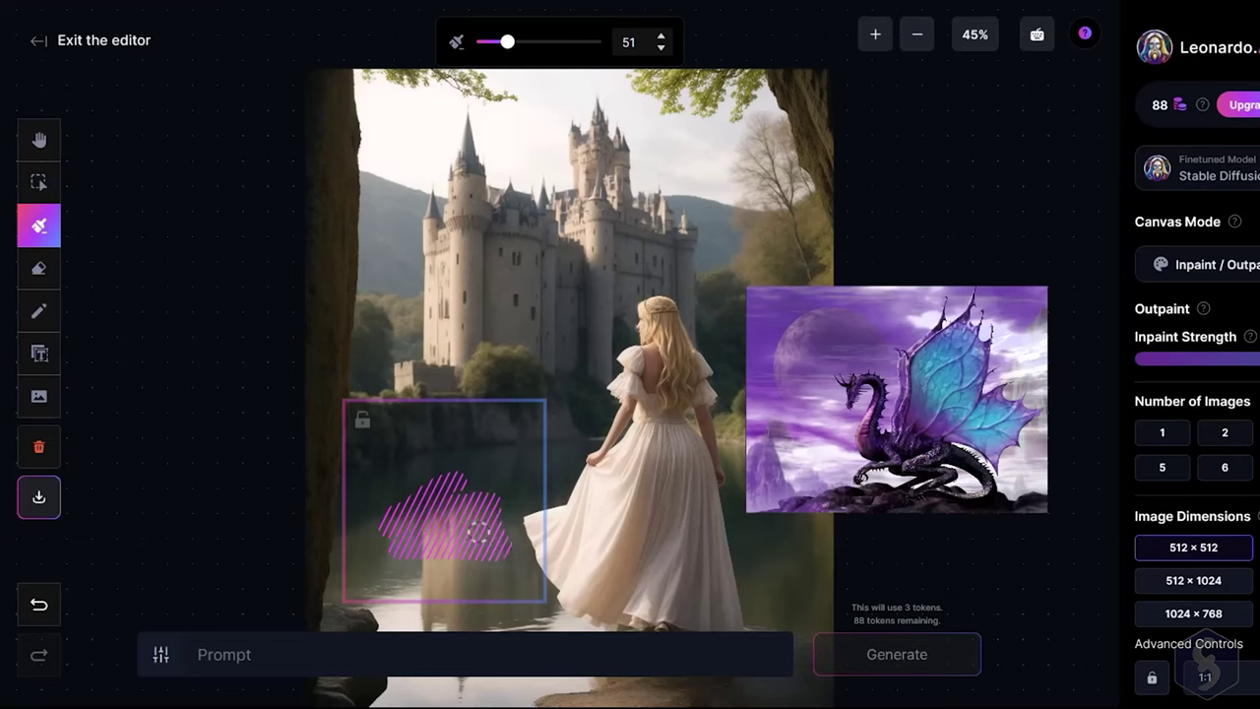
drag(477, 531, 379, 492)
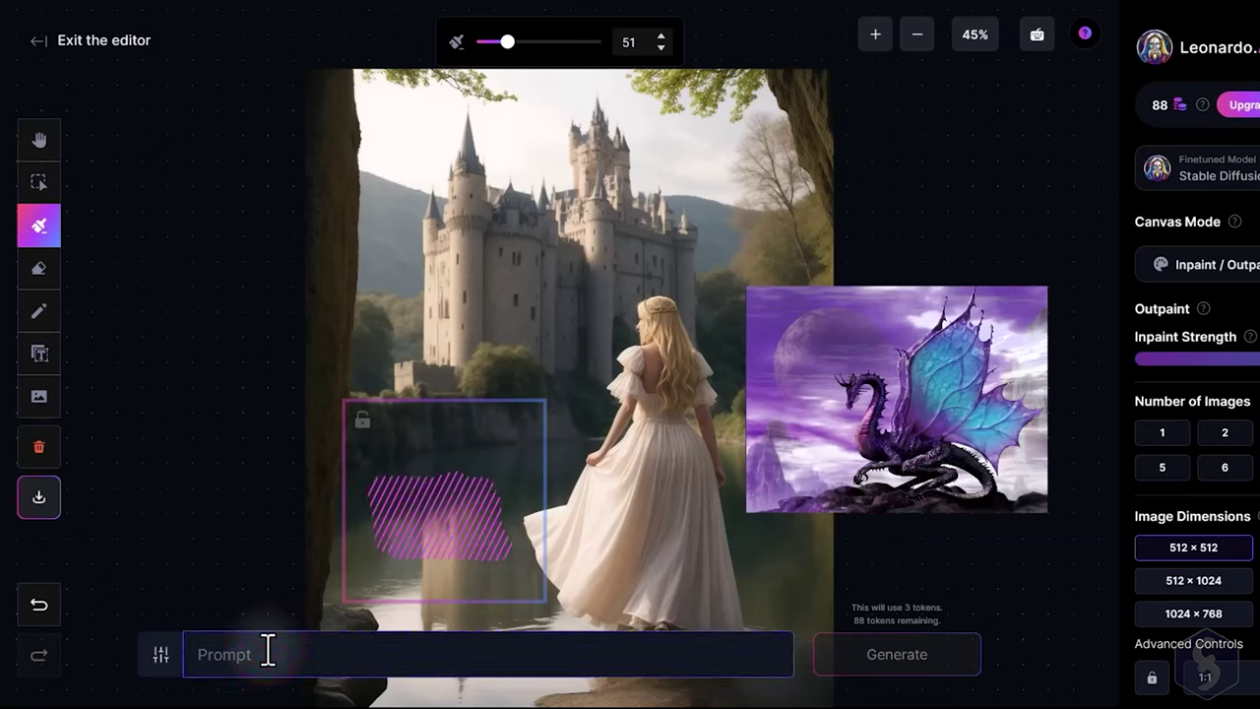
Inpaint the masked patch with 'Add a duck swimming in water' and browse the three duck variations
text(Add a duck swimming in water)
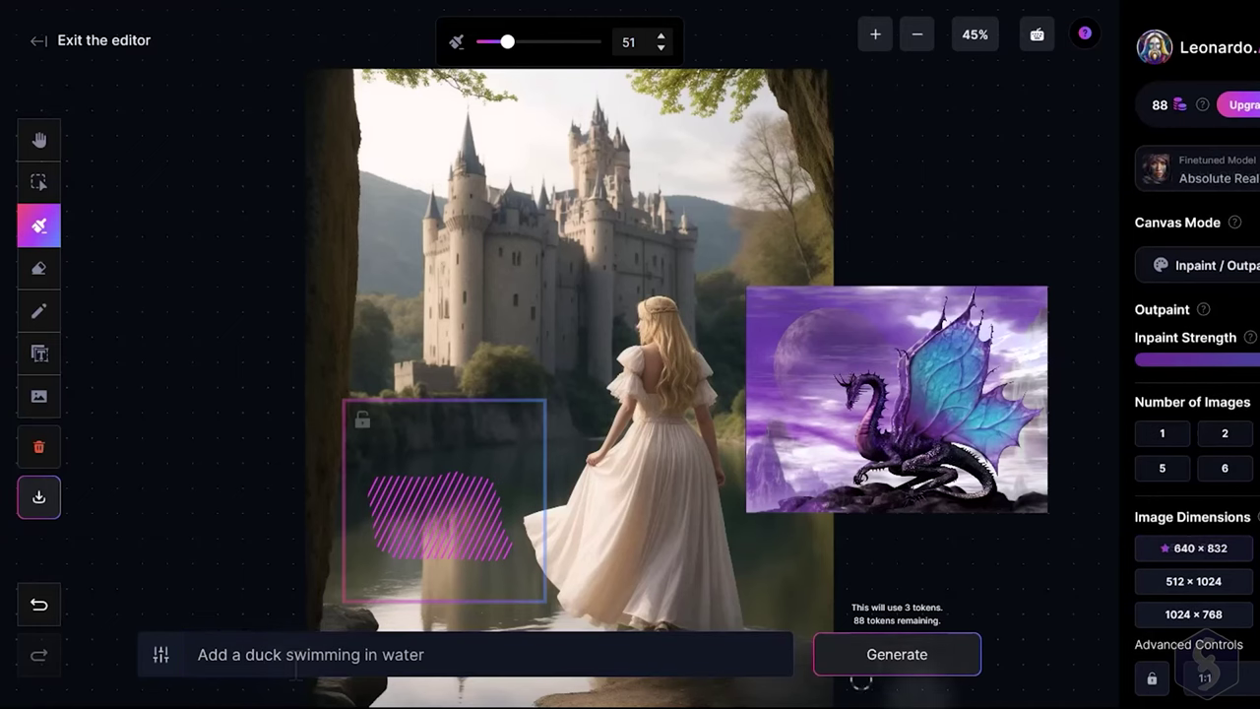
click(910, 655)
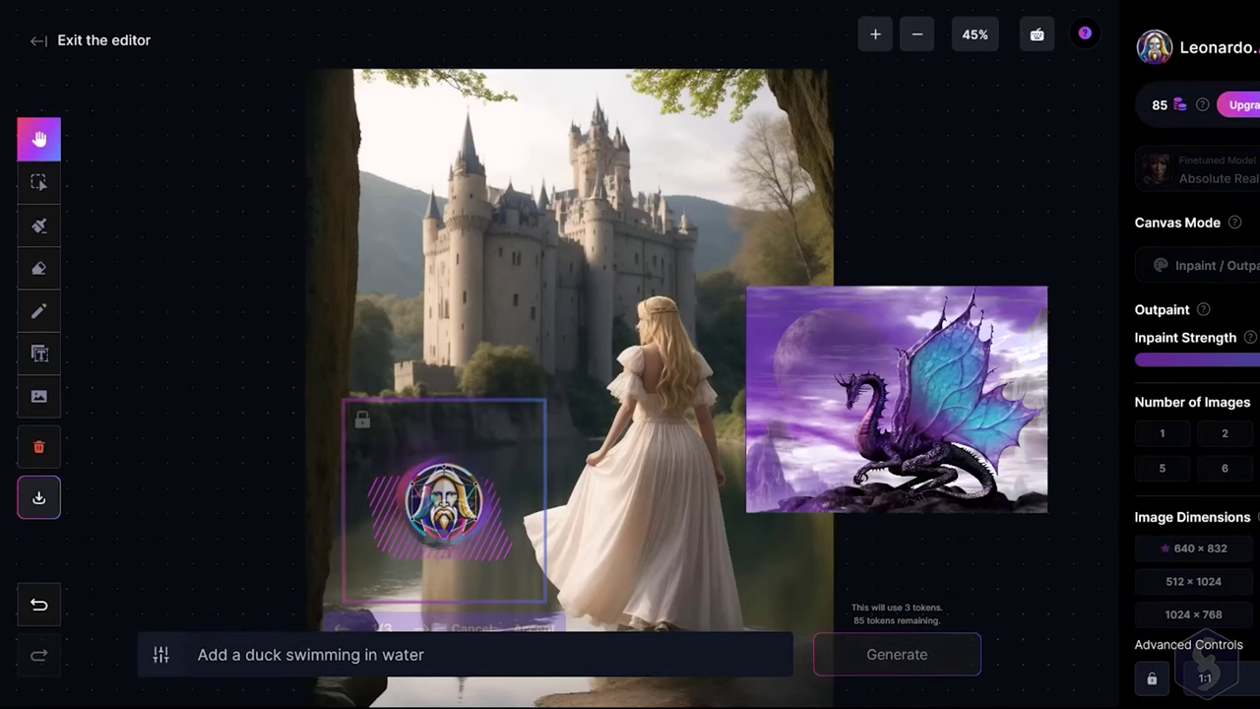
scroll(492, 551, down, 1)
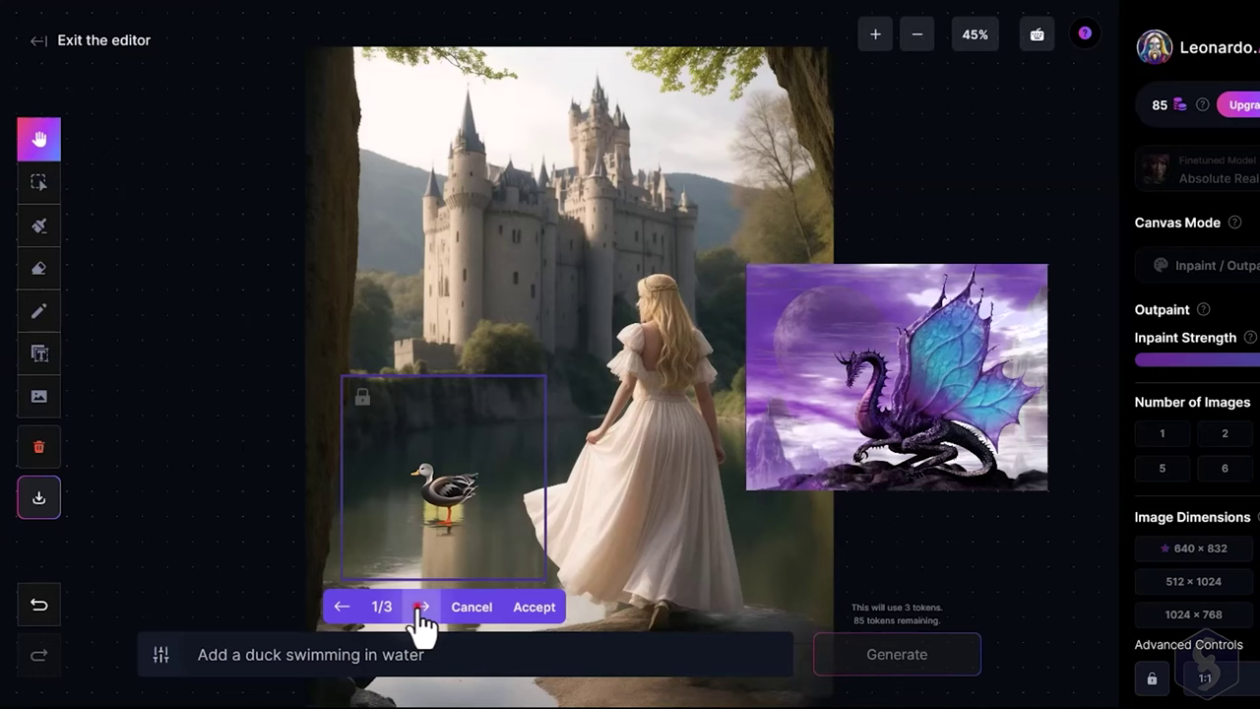
click(423, 607)
click(423, 607)
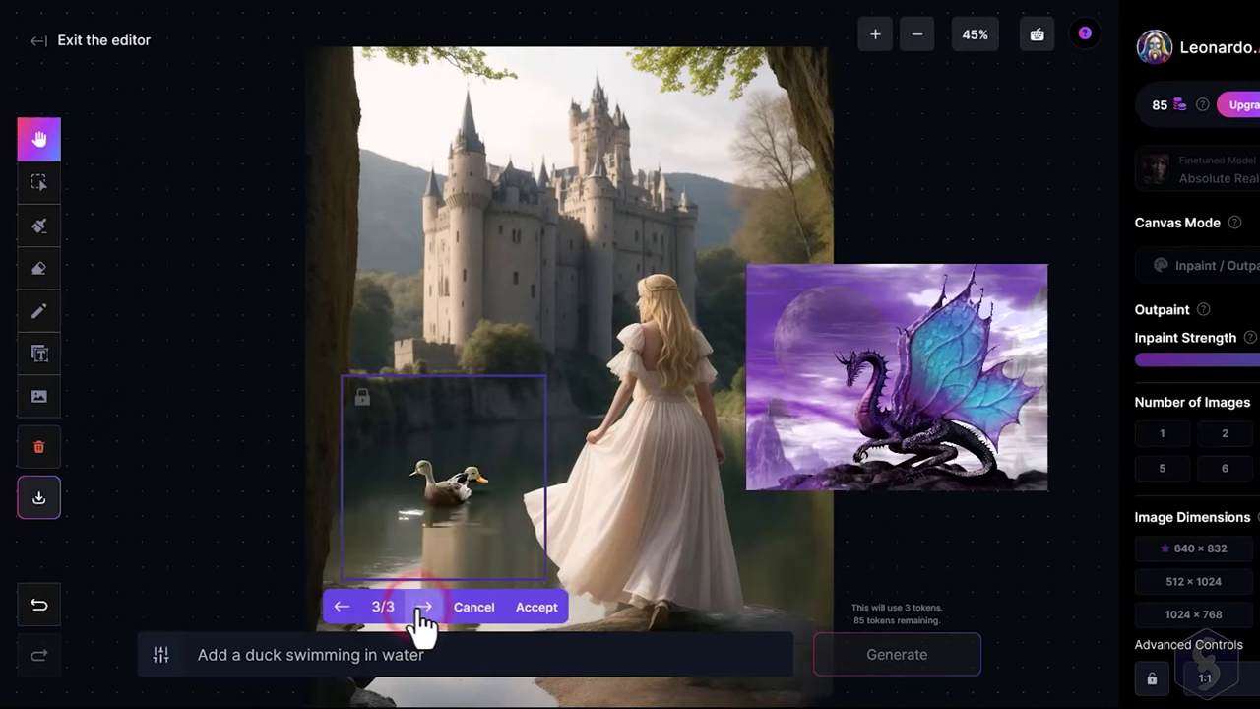
Discard the first ducks, erase a small lake patch, and generate new duck variations there
click(474, 607)
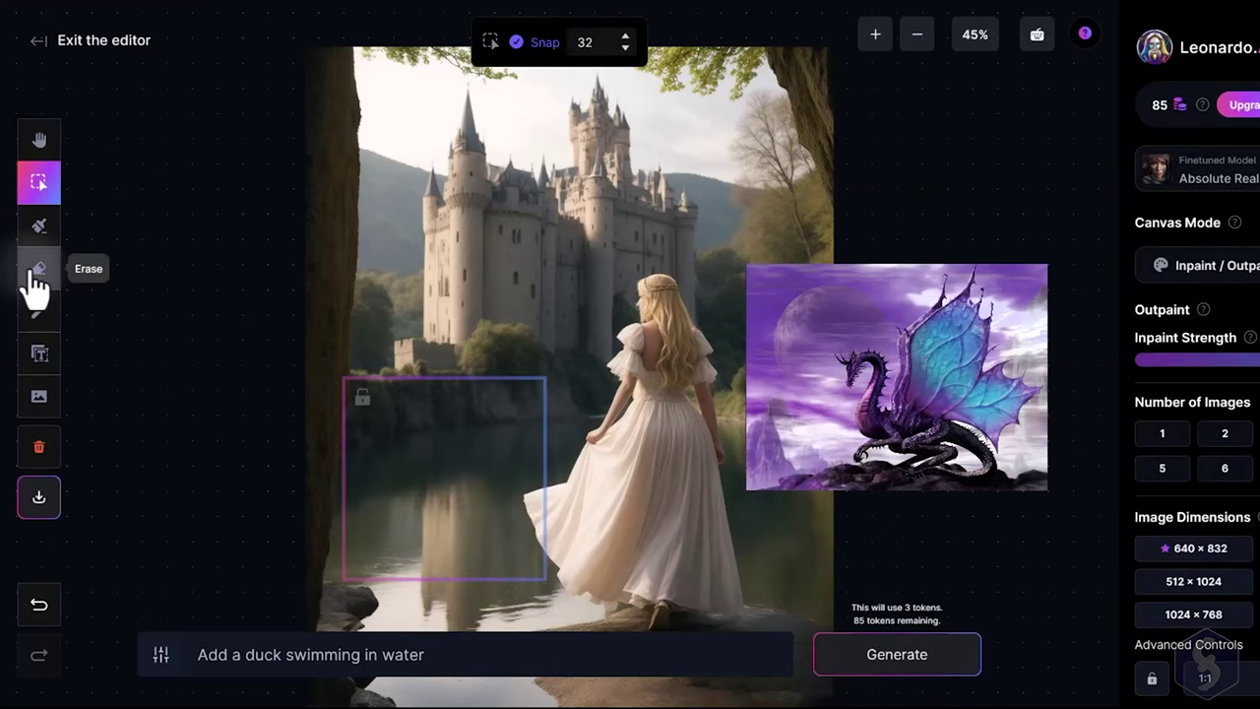
click(32, 271)
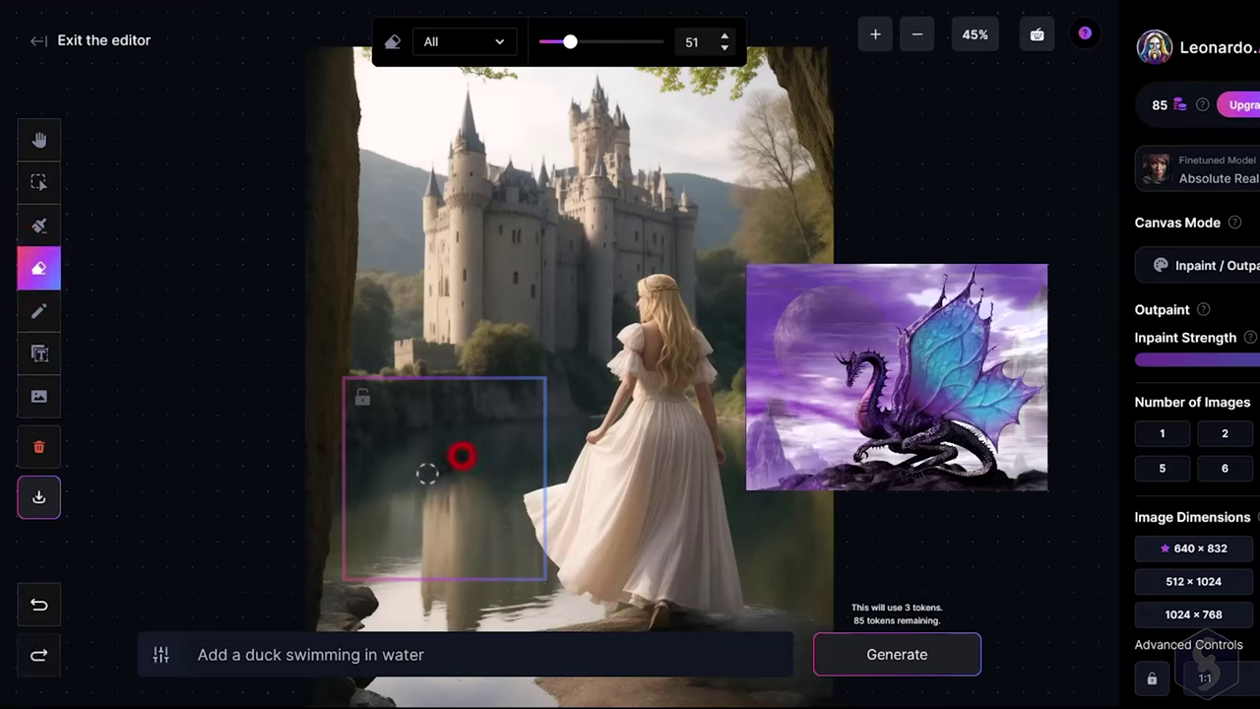
mouse_move(427, 469)
mouse_down()
mouse_move(456, 485)
mouse_move(465, 467)
mouse_move(395, 481)
mouse_move(432, 508)
mouse_move(486, 490)
mouse_move(448, 462)
mouse_up()
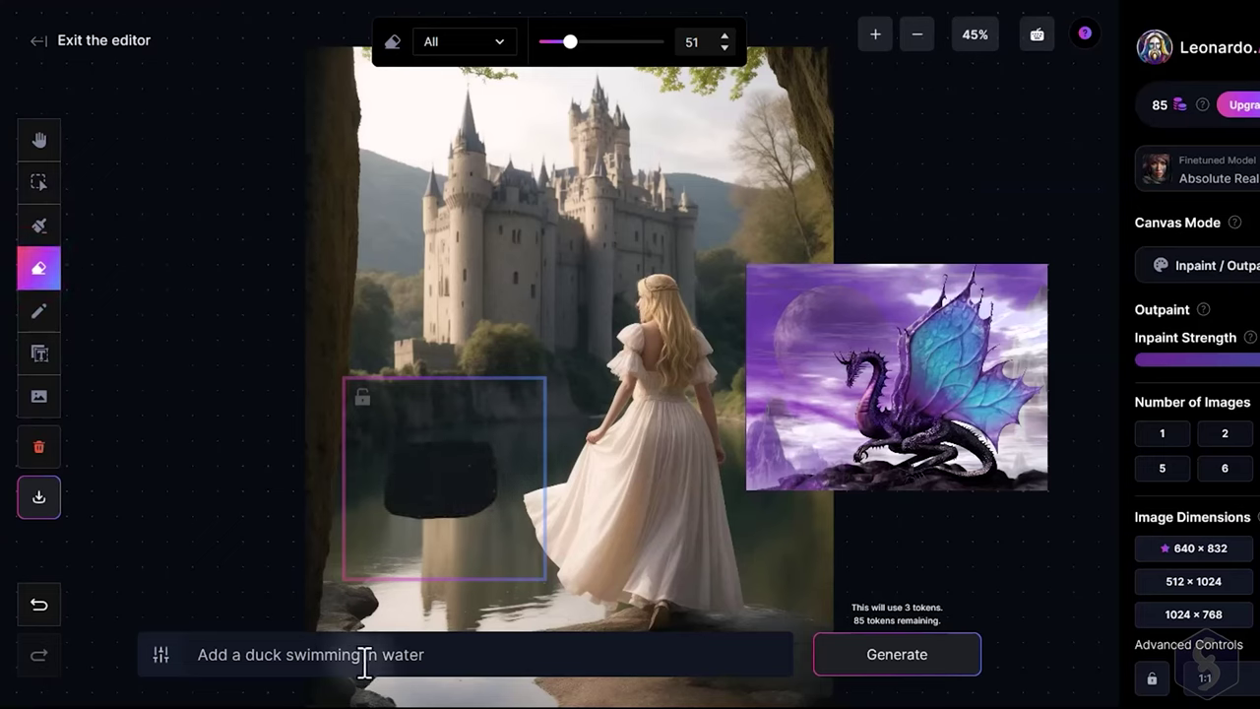
click(874, 661)
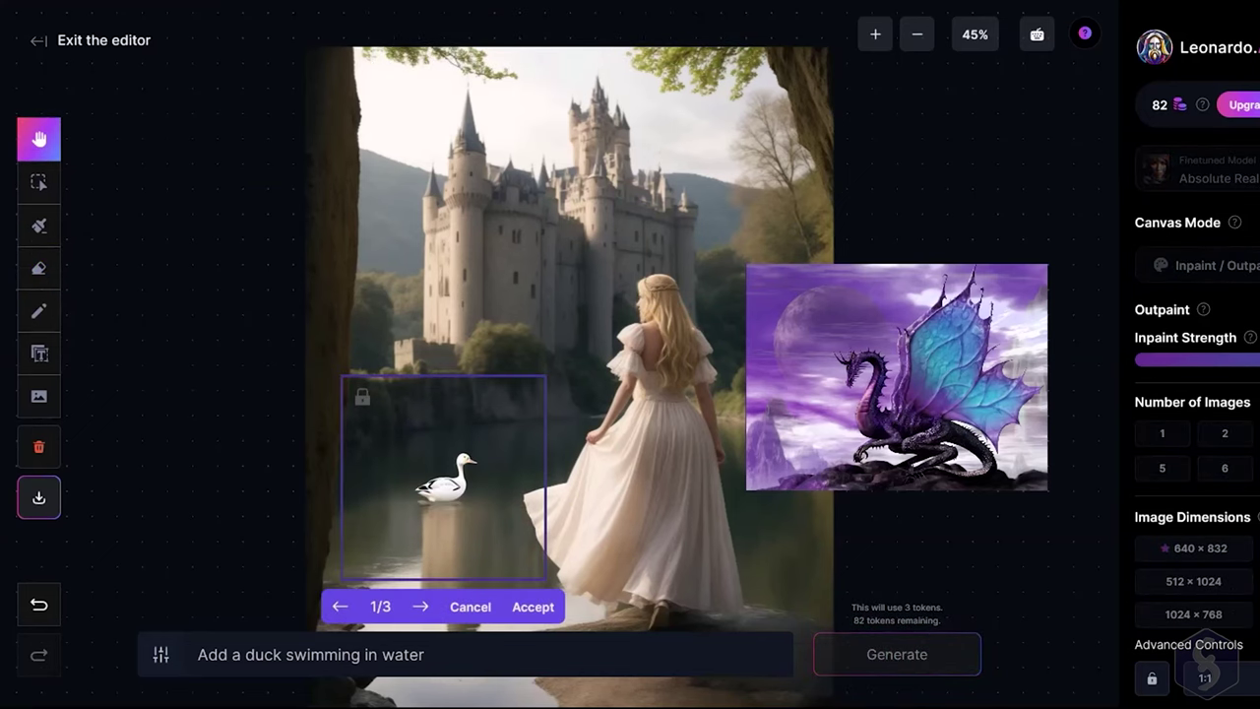
click(419, 607)
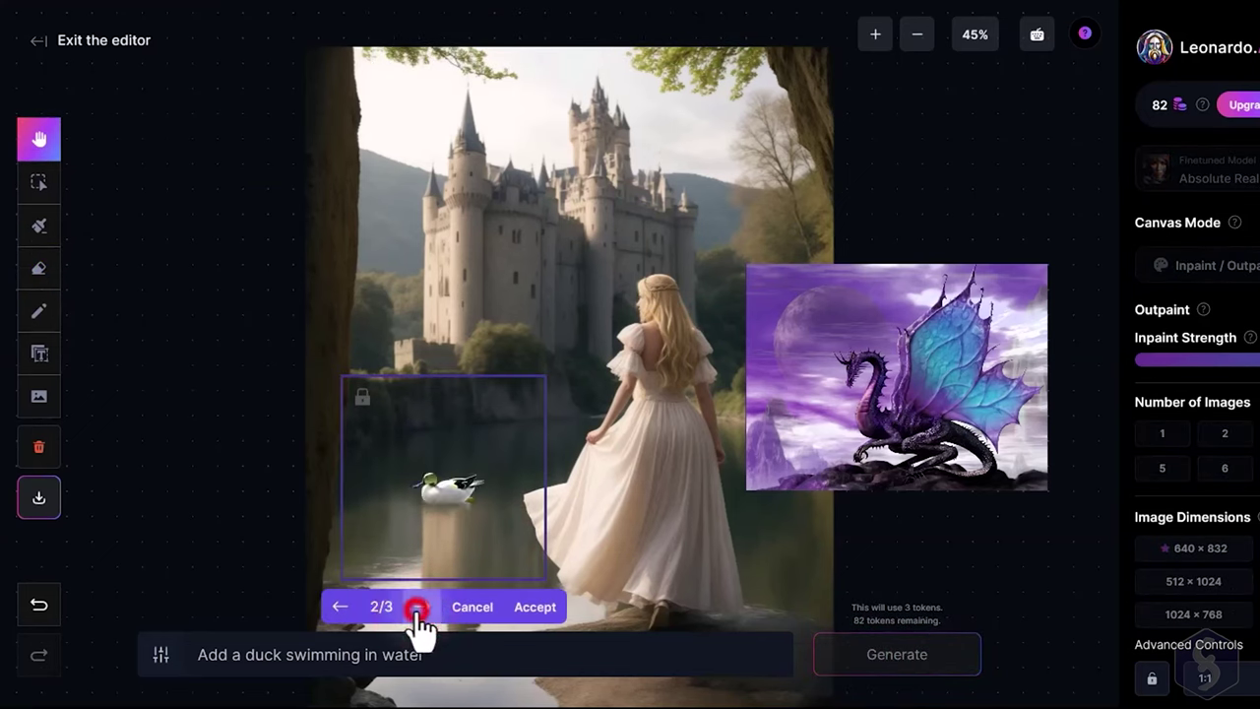
click(419, 607)
Discard the new ducks and shift the dragon picture slightly right
key(Escape)
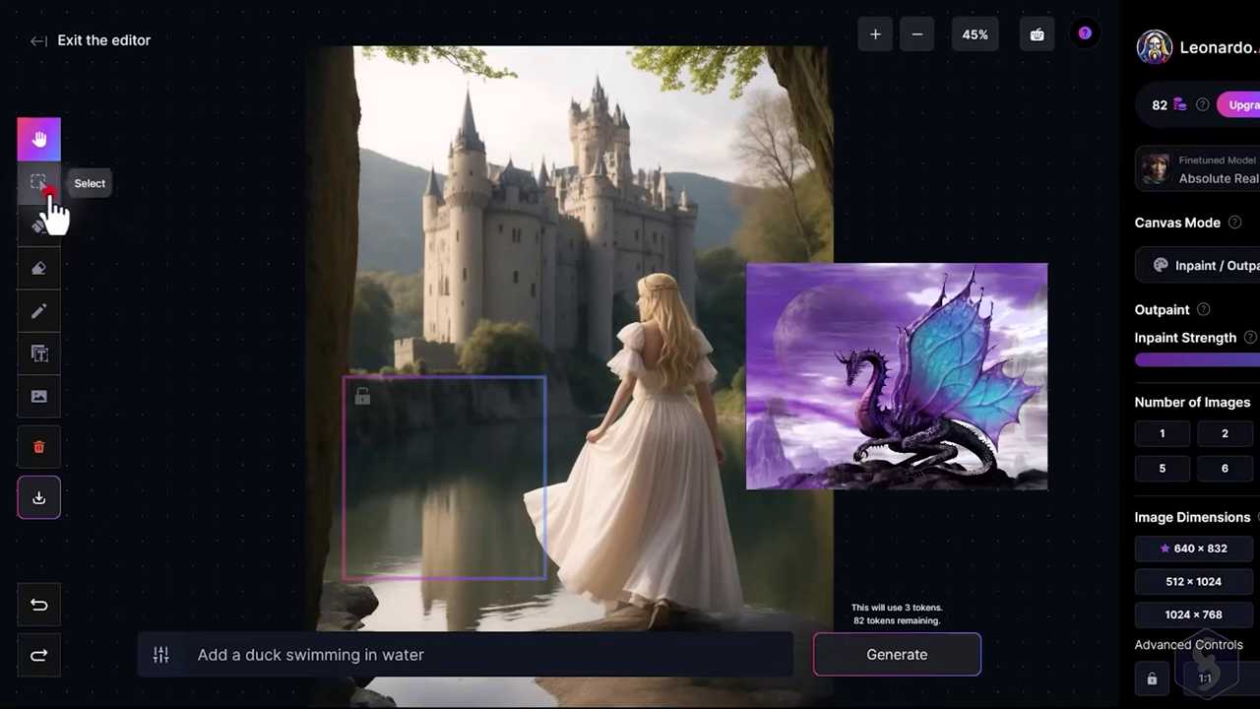
click(42, 187)
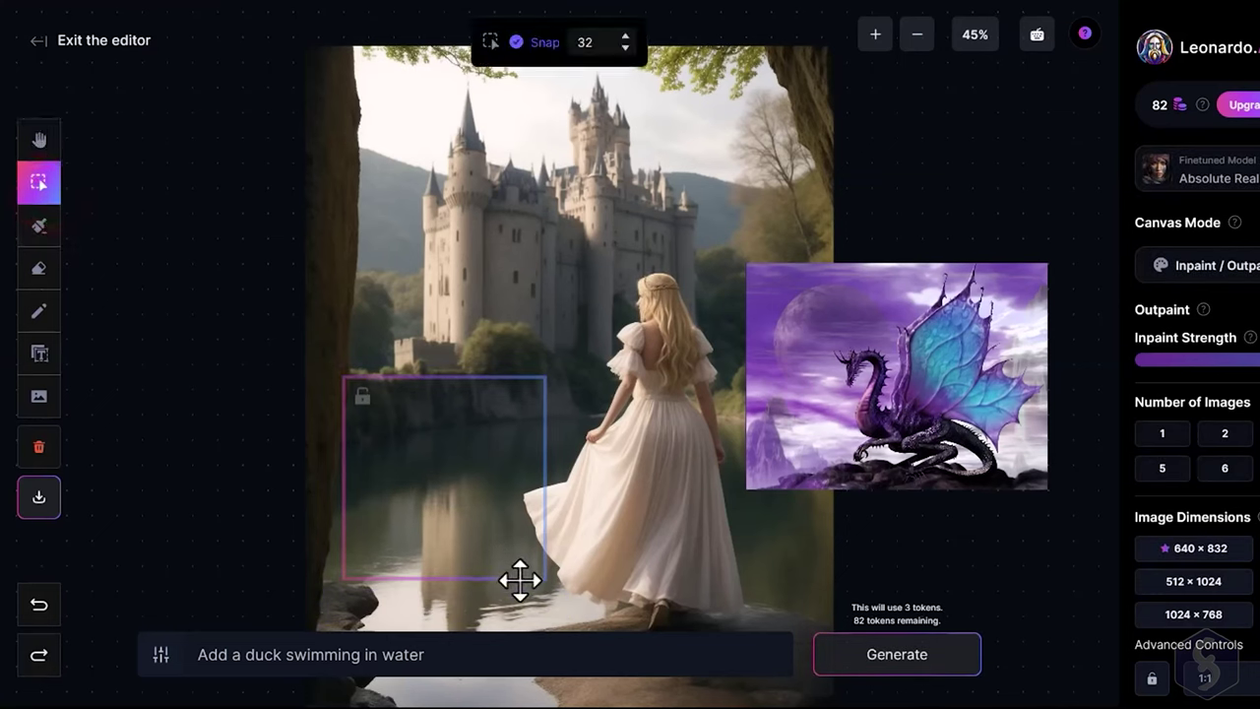
drag(823, 398, 925, 411)
Erase the dragon's purple sky background with a larger eraser and drag the cut-out onto the lake
key(shift+2)
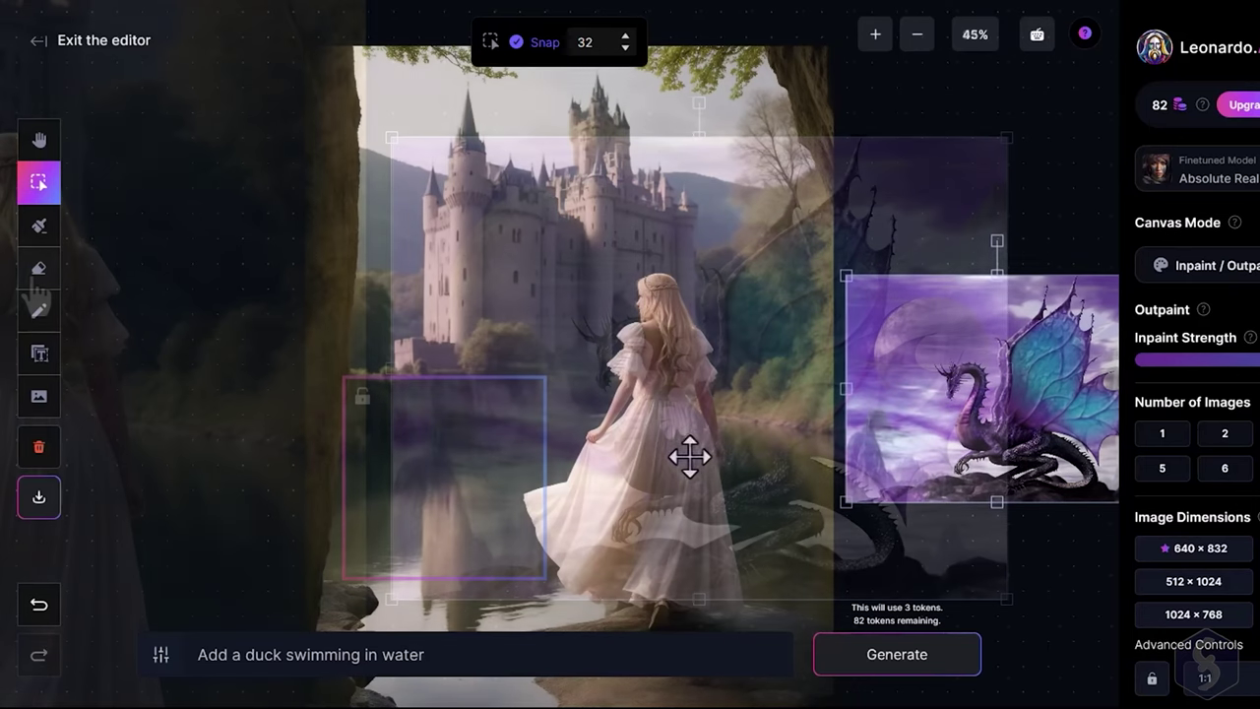
click(38, 281)
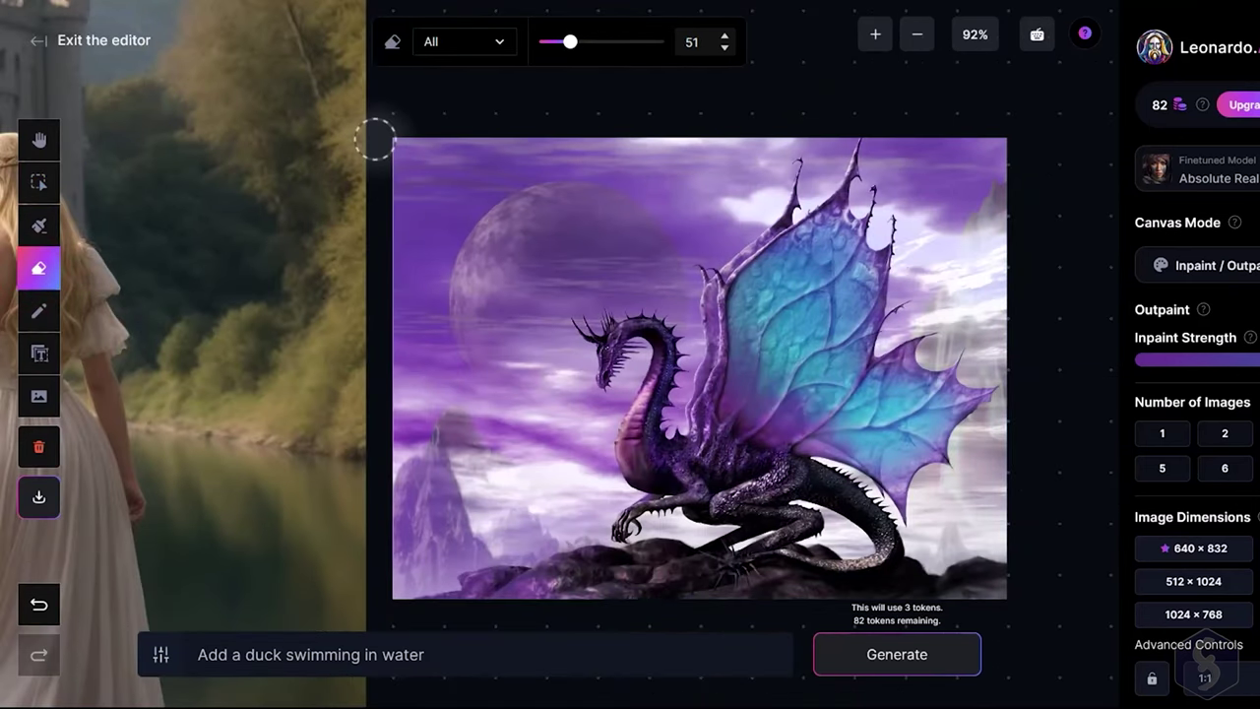
key(bracketright)
key(bracketright)
key(bracketright)
key(bracketright)
key(bracketright)
key(bracketright)
key(bracketright)
key(bracketright)
mouse_move(422, 154)
mouse_down()
mouse_move(715, 159)
mouse_move(555, 268)
mouse_move(492, 350)
mouse_move(532, 419)
mouse_move(539, 474)
mouse_up()
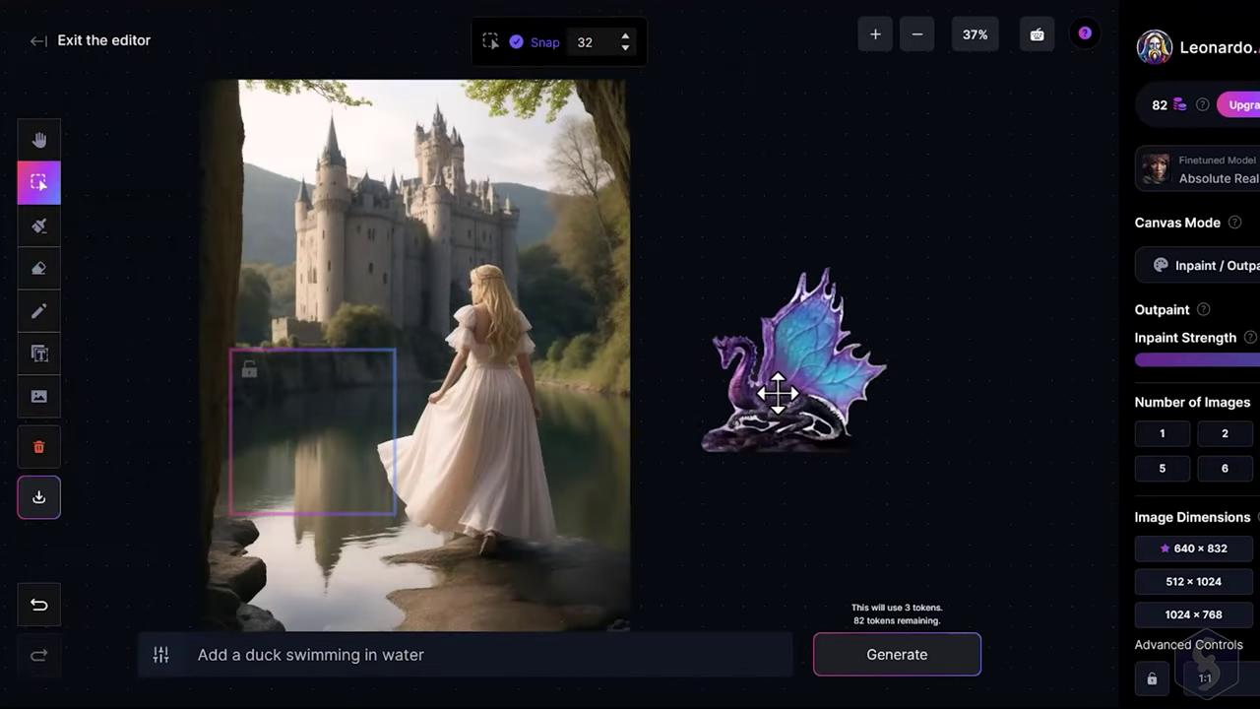
drag(767, 388, 324, 436)
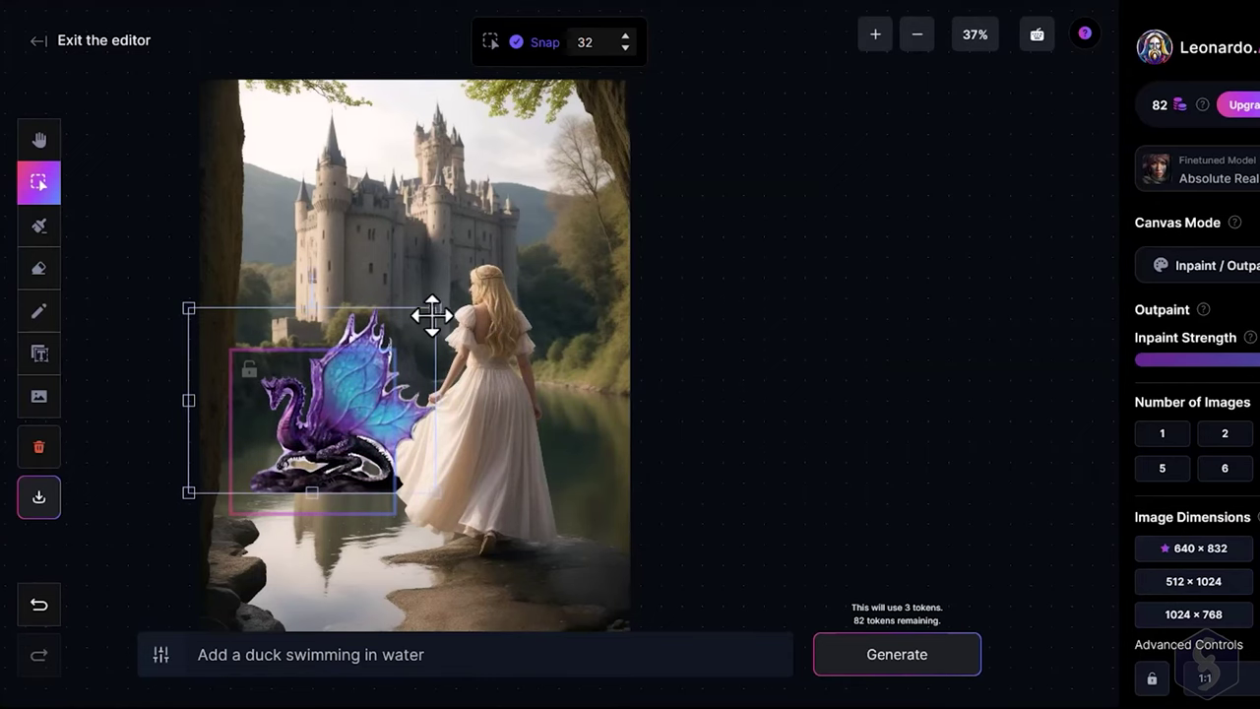
Shrink the dragon cut-out, nudge it right, and mask over it with a larger brush
drag(433, 311, 338, 381)
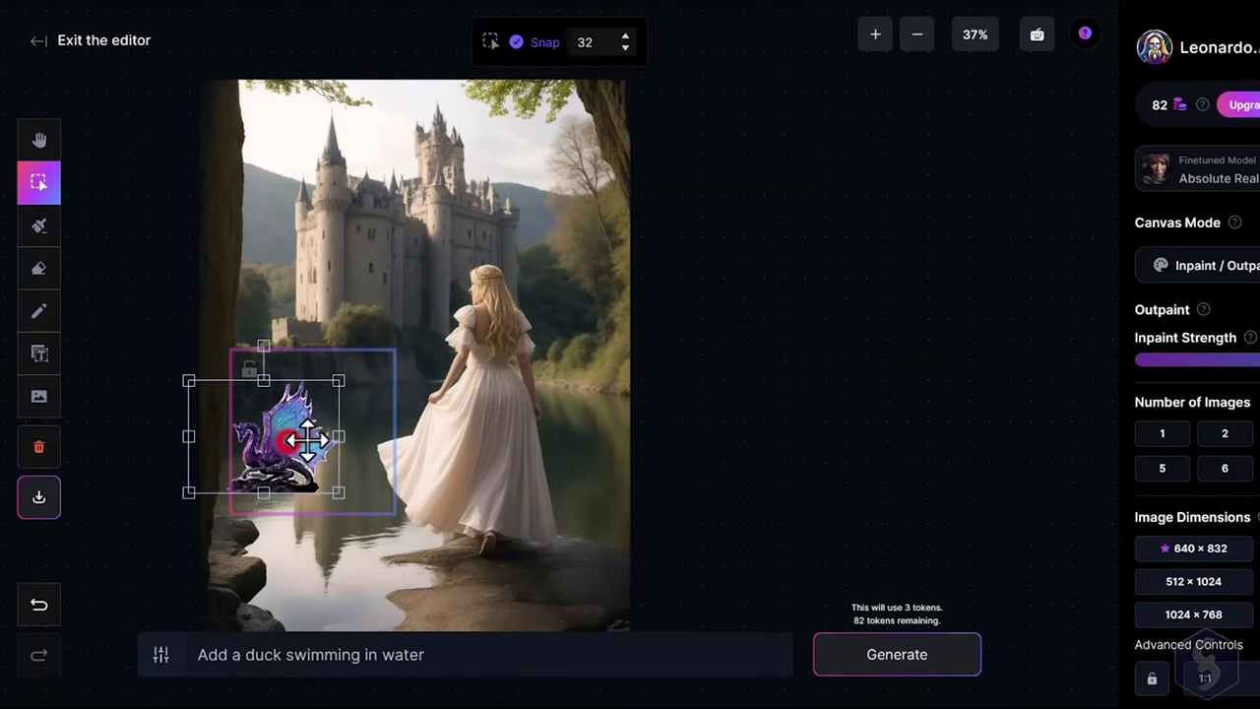
drag(318, 439, 334, 421)
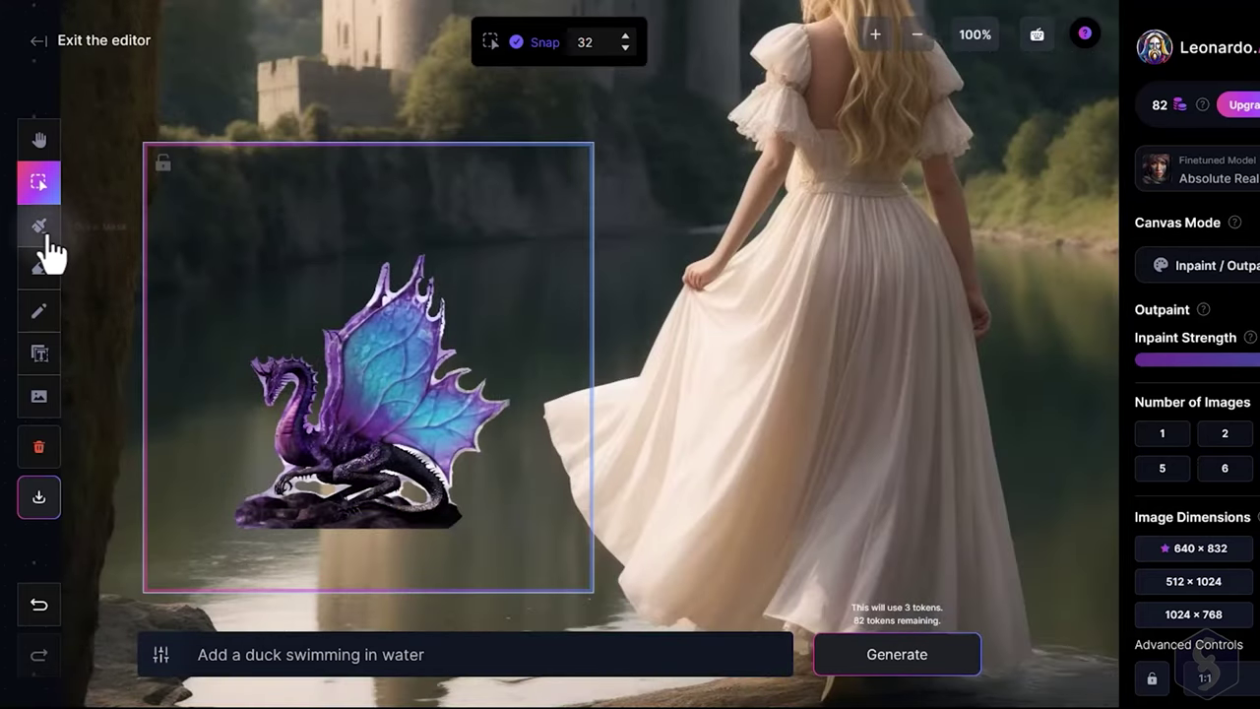
click(42, 231)
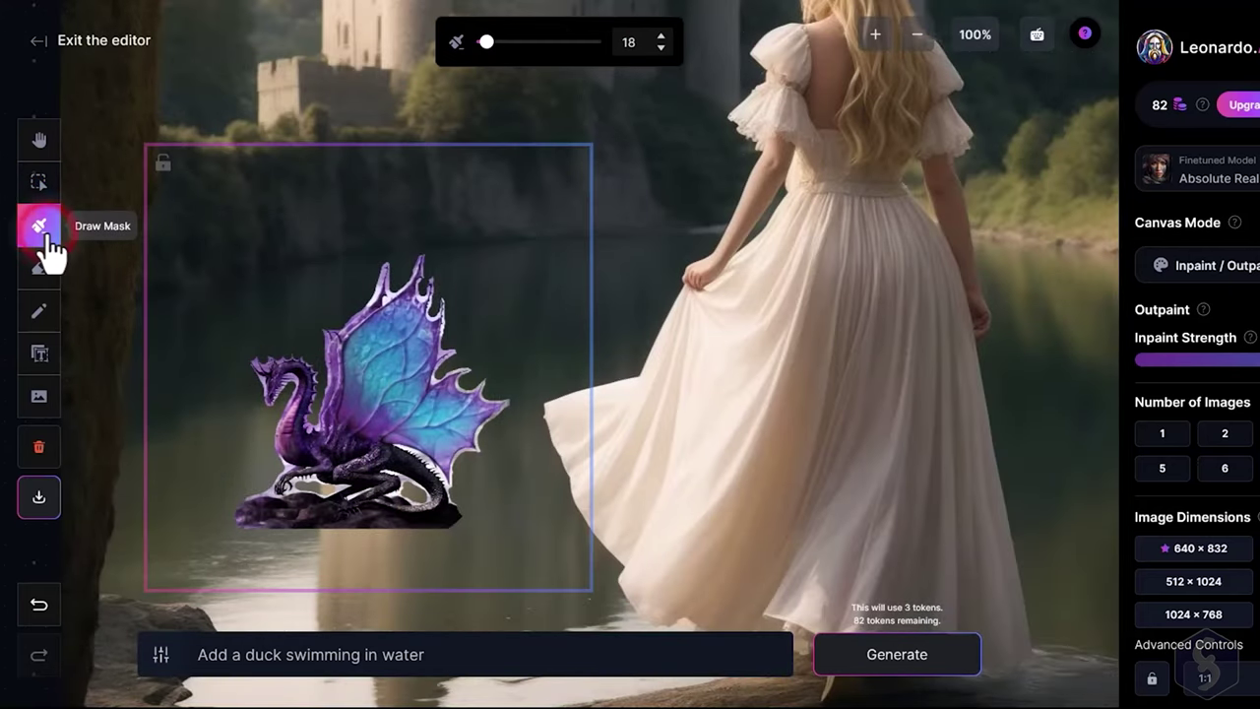
key(bracketright)
mouse_move(380, 262)
mouse_down()
mouse_move(366, 257)
mouse_move(315, 423)
mouse_move(285, 340)
mouse_move(251, 413)
mouse_up()
Inpaint with 'A dragon laying on a rock floating on the water with big blue wings' and browse three variations
click(252, 657)
text(A)
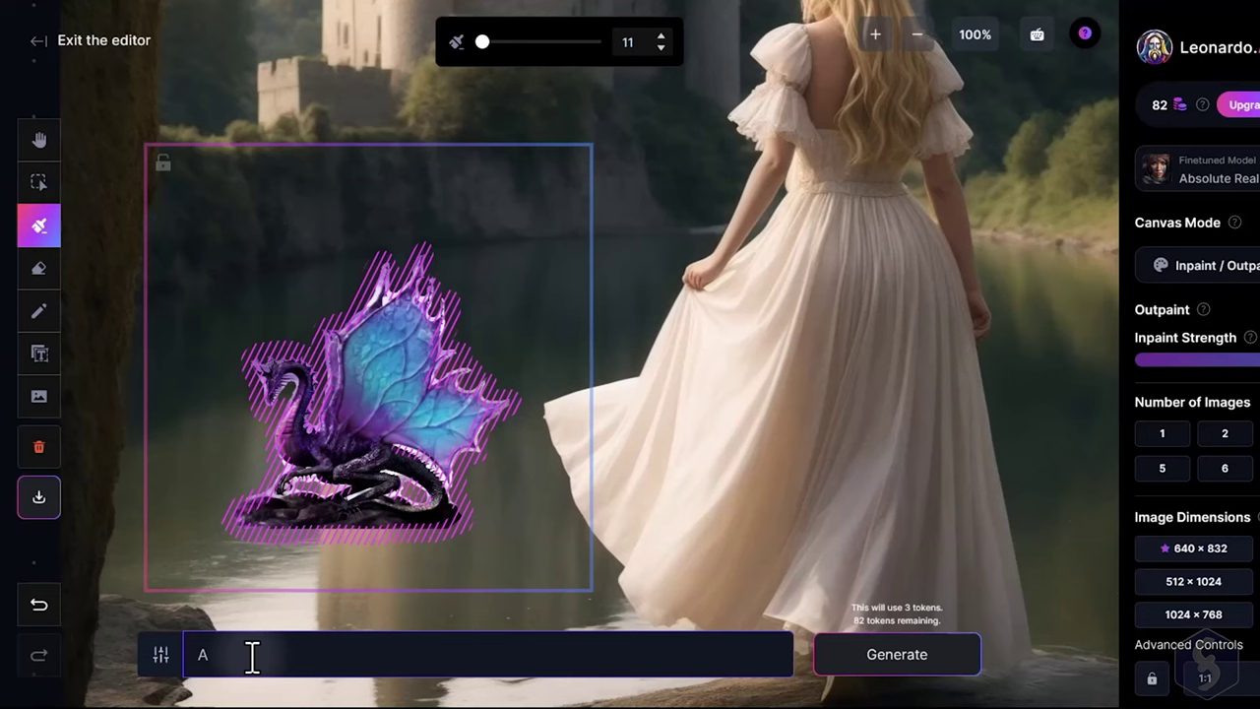
text( dragon laying)
text(on a rock floating on the water with big blue wings)
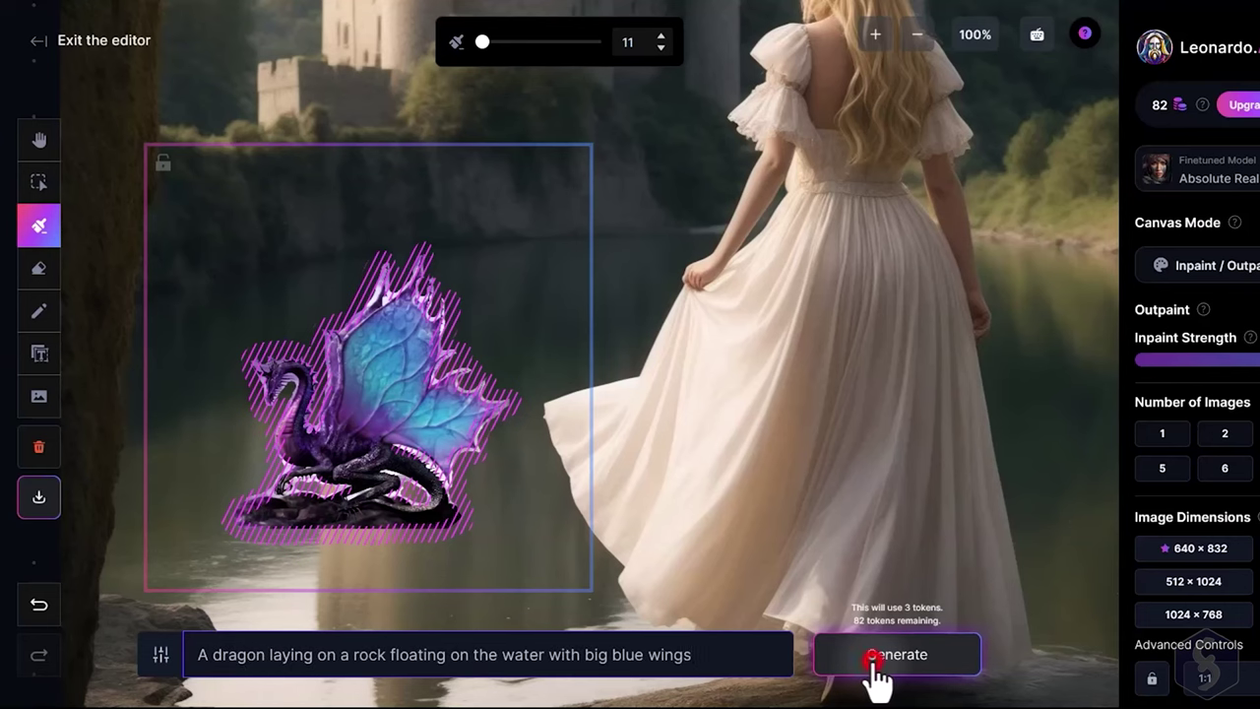
click(874, 665)
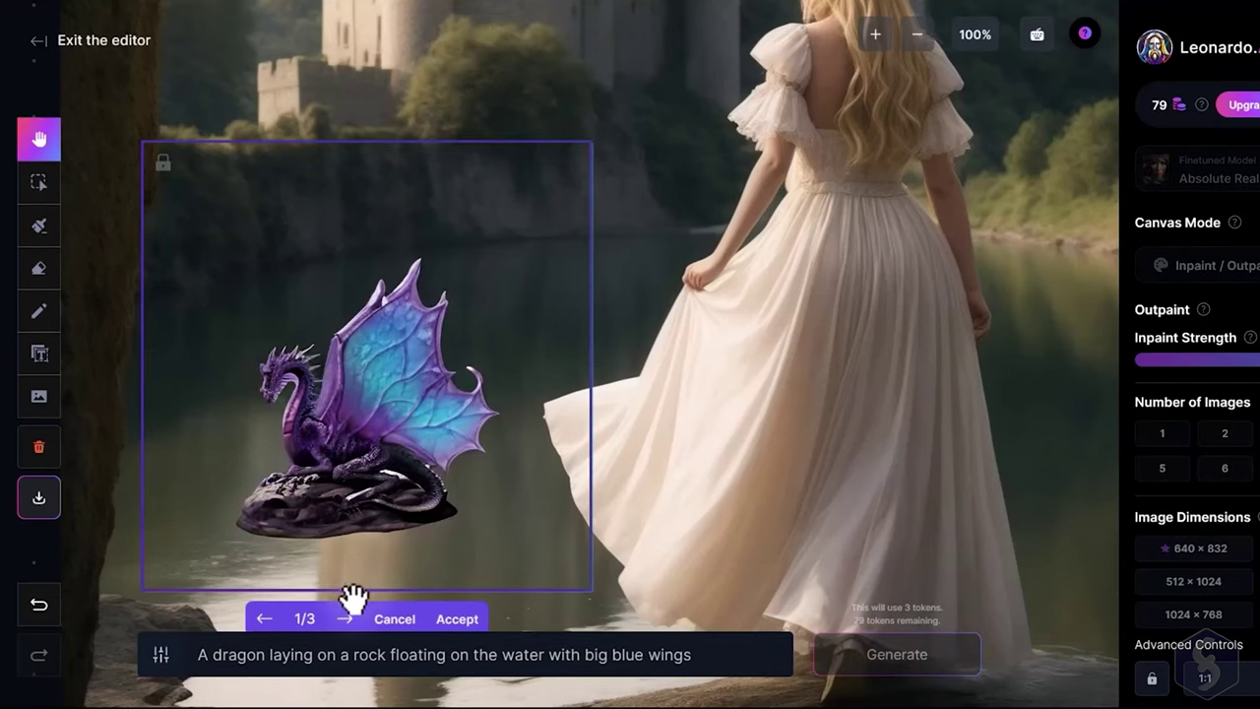
click(346, 620)
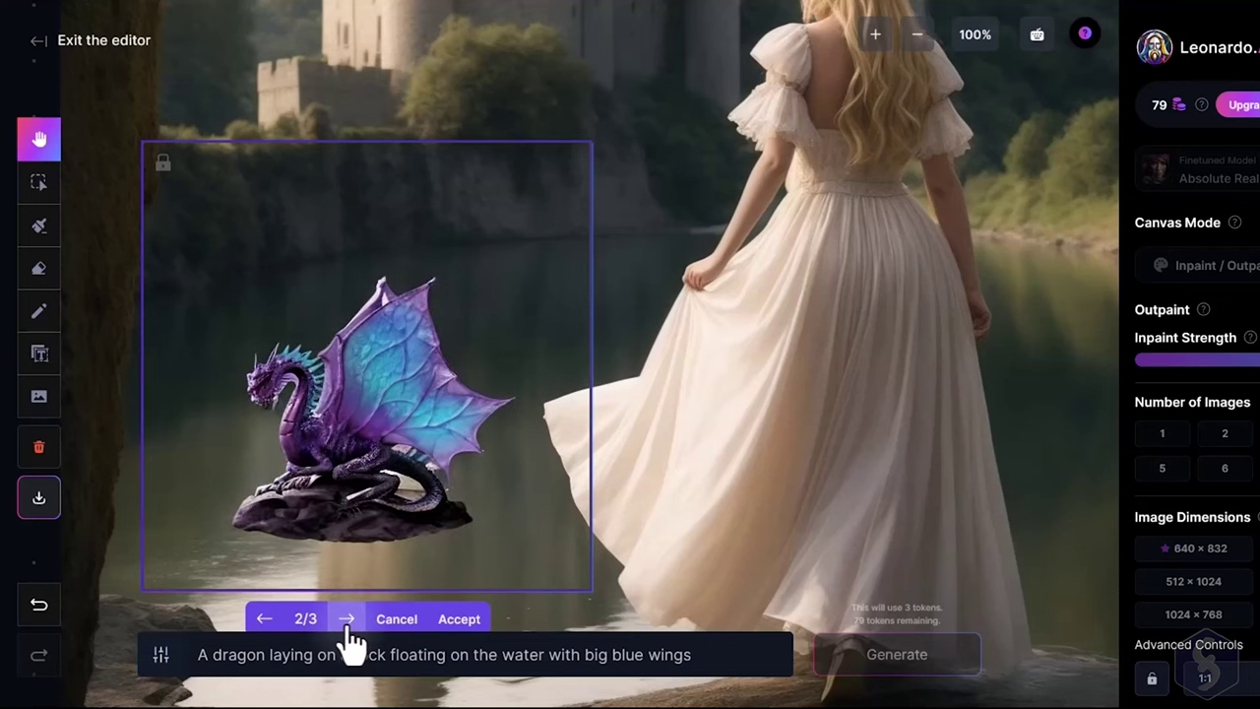
click(347, 620)
Accept the generated dragon, move the frame toward the left edge, and undo a trial dragon move
click(458, 618)
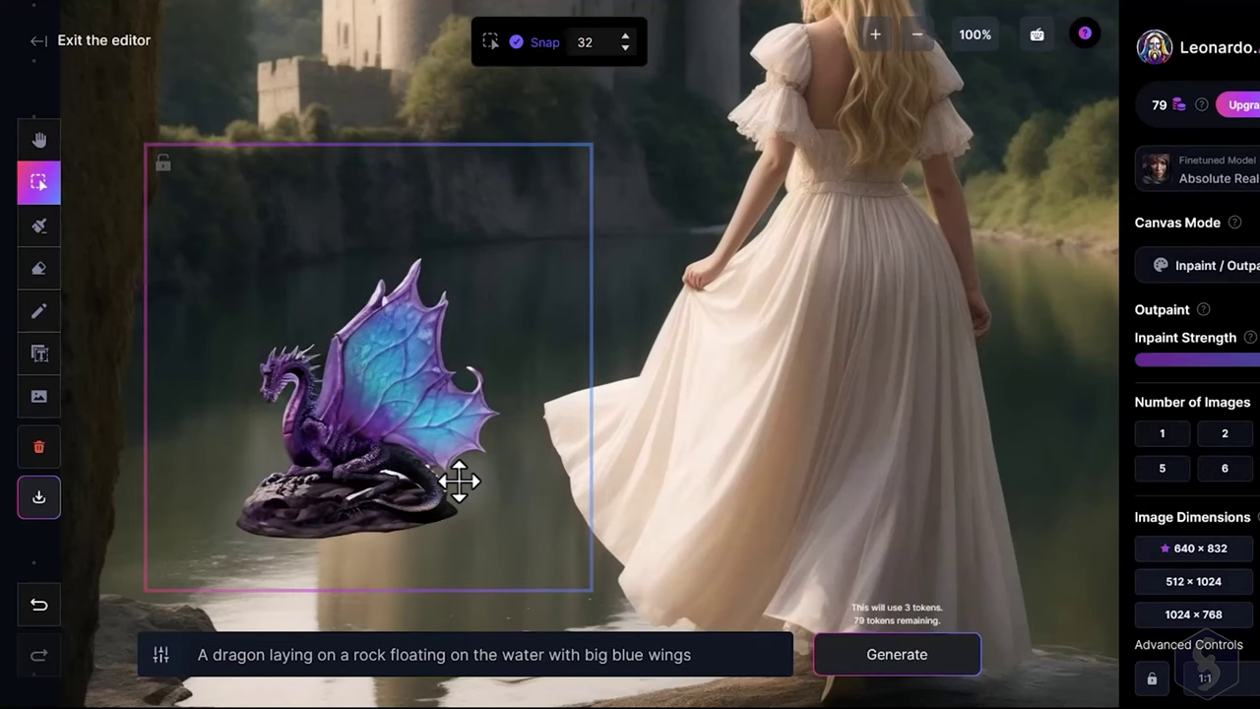
scroll(459, 481, down, 5)
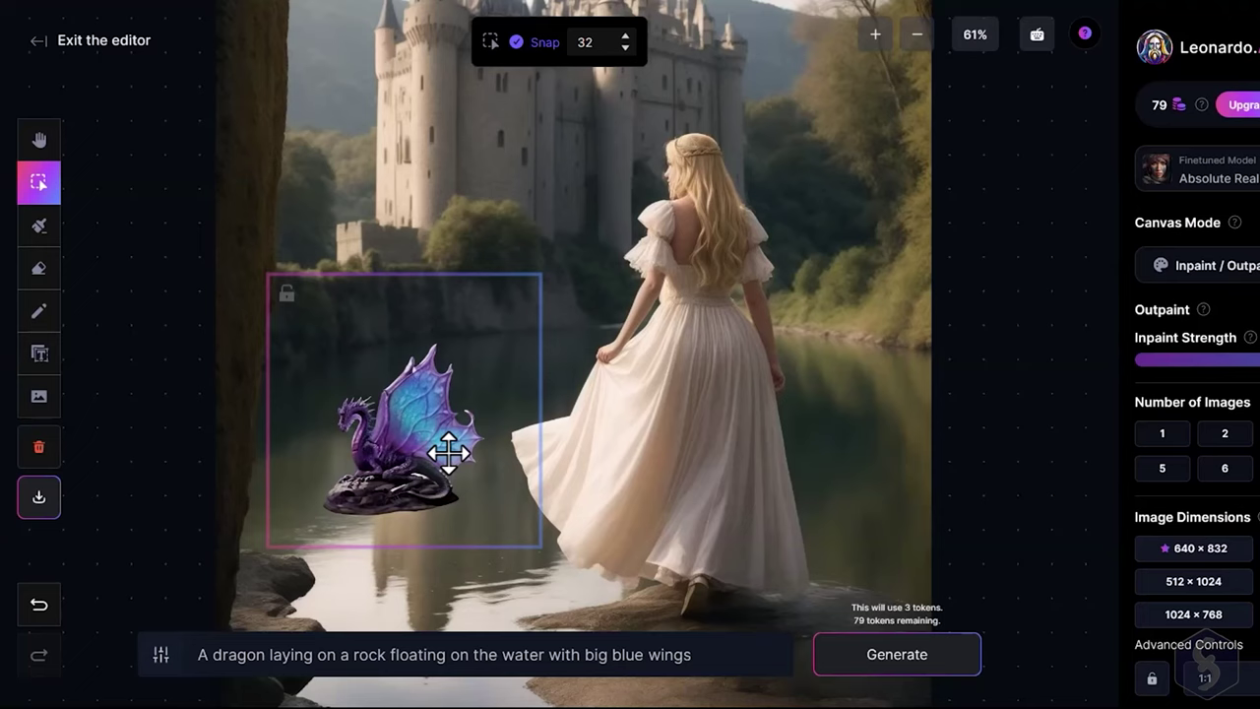
drag(437, 418, 244, 421)
drag(384, 428, 214, 377)
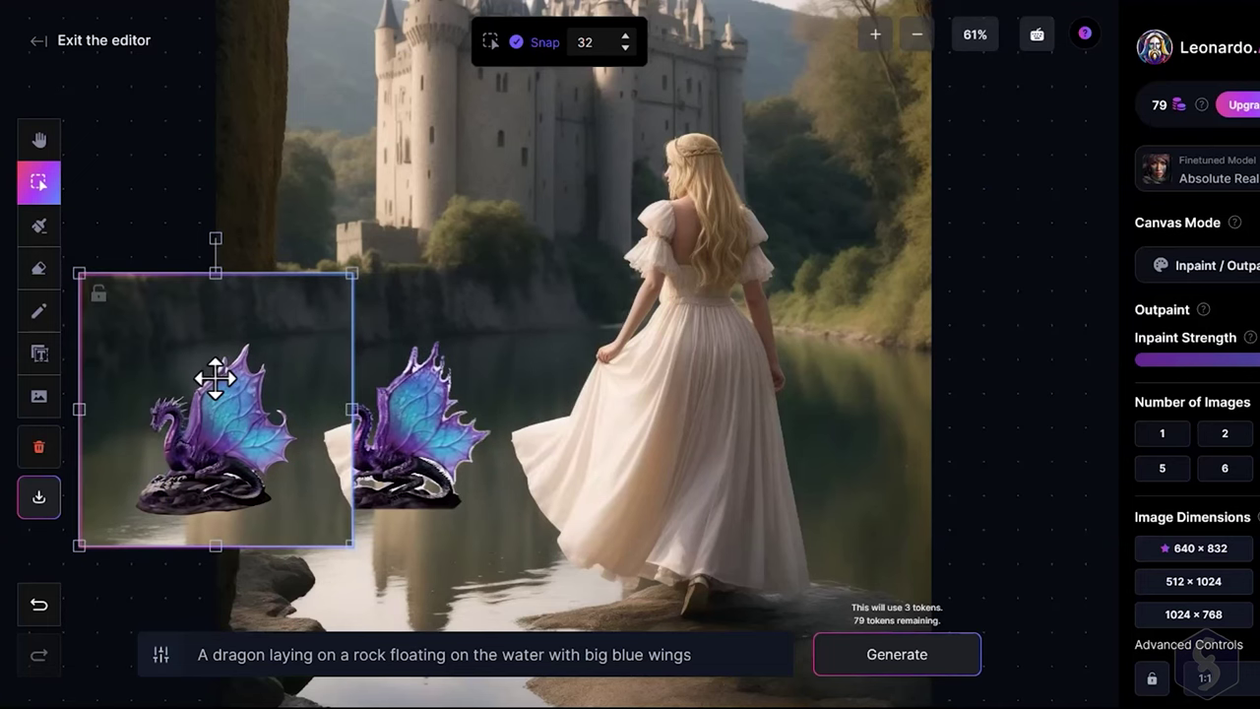
key(ctrl+z)
Move the castle picture to the right and reselect it after selecting the dragon
scroll(209, 380, down, 5)
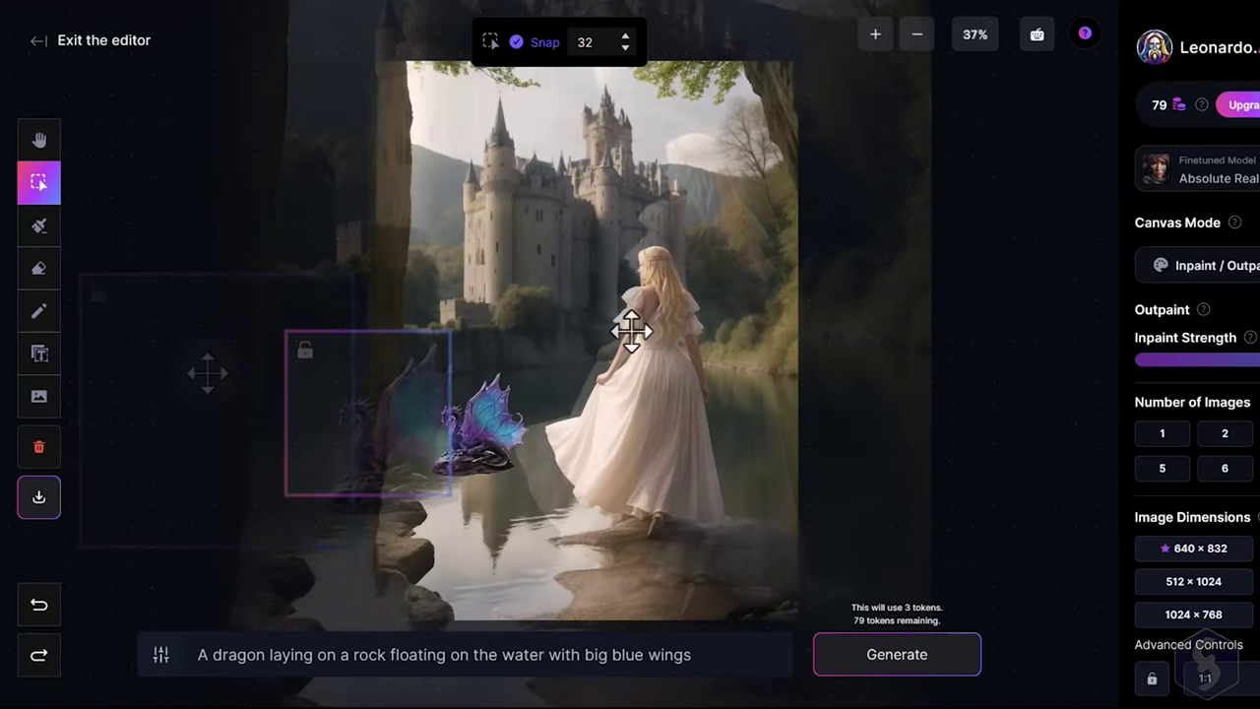
drag(630, 328, 846, 367)
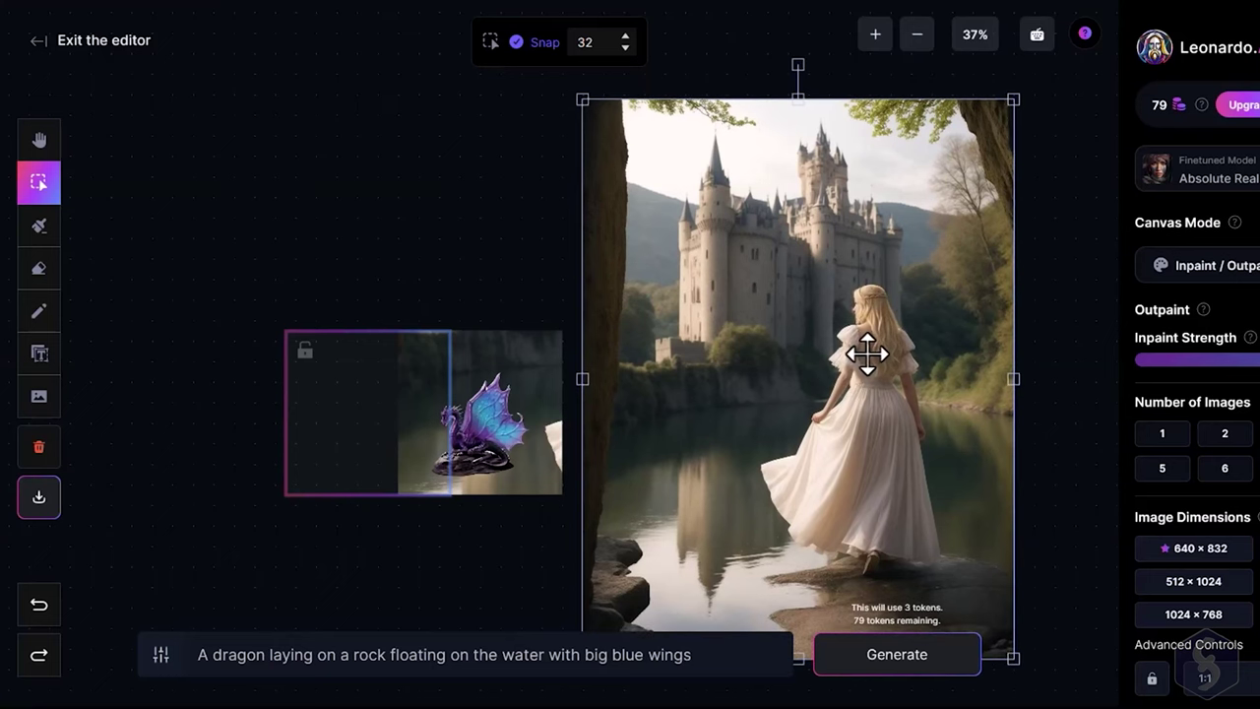
click(529, 388)
click(722, 374)
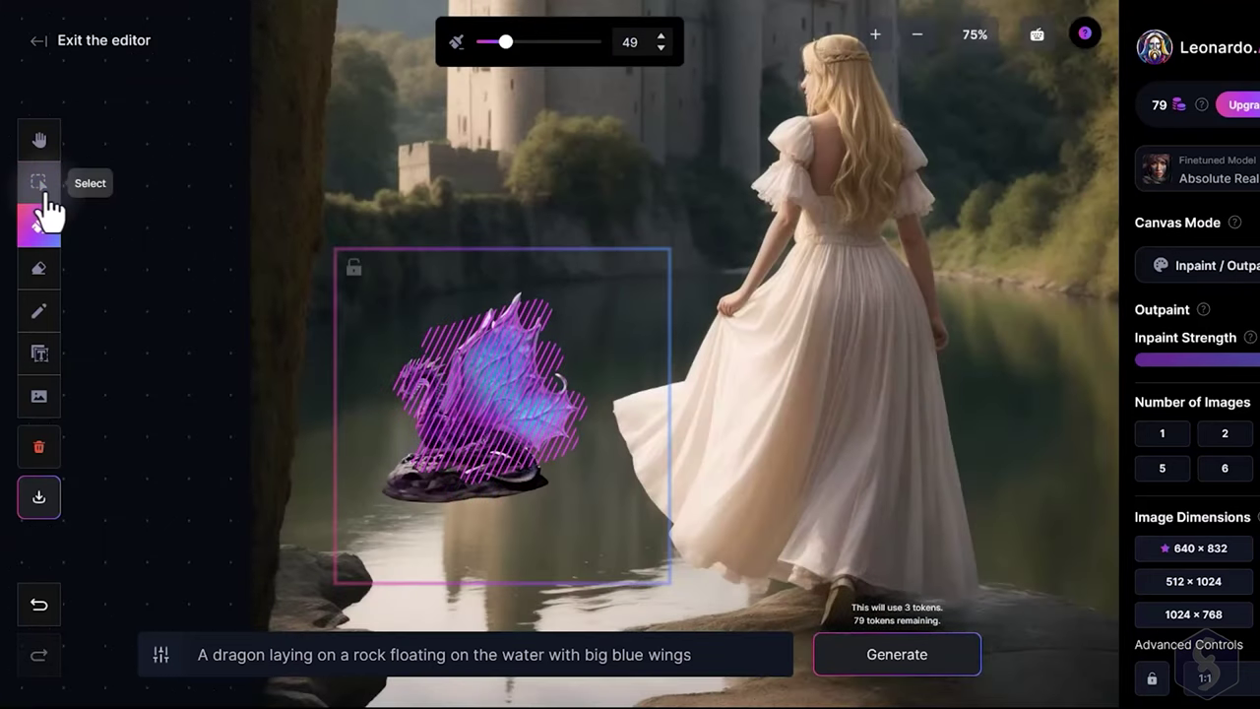
Move the generation frame off the dragon, delete the mask, and undo a trial dragon move
click(41, 187)
mouse_move(485, 376)
mouse_down()
mouse_move(562, 348)
mouse_move(459, 319)
mouse_move(437, 401)
mouse_move(551, 362)
mouse_move(279, 363)
mouse_up()
key(Delete)
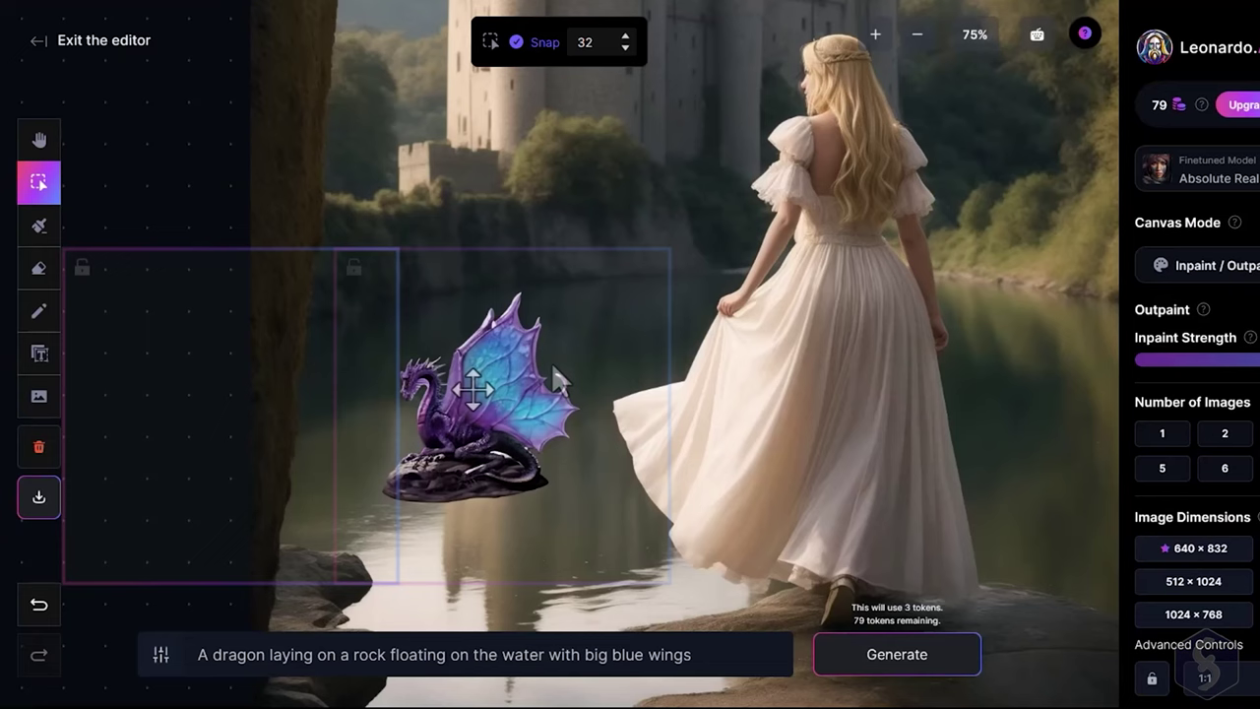
click(475, 384)
drag(474, 384, 704, 325)
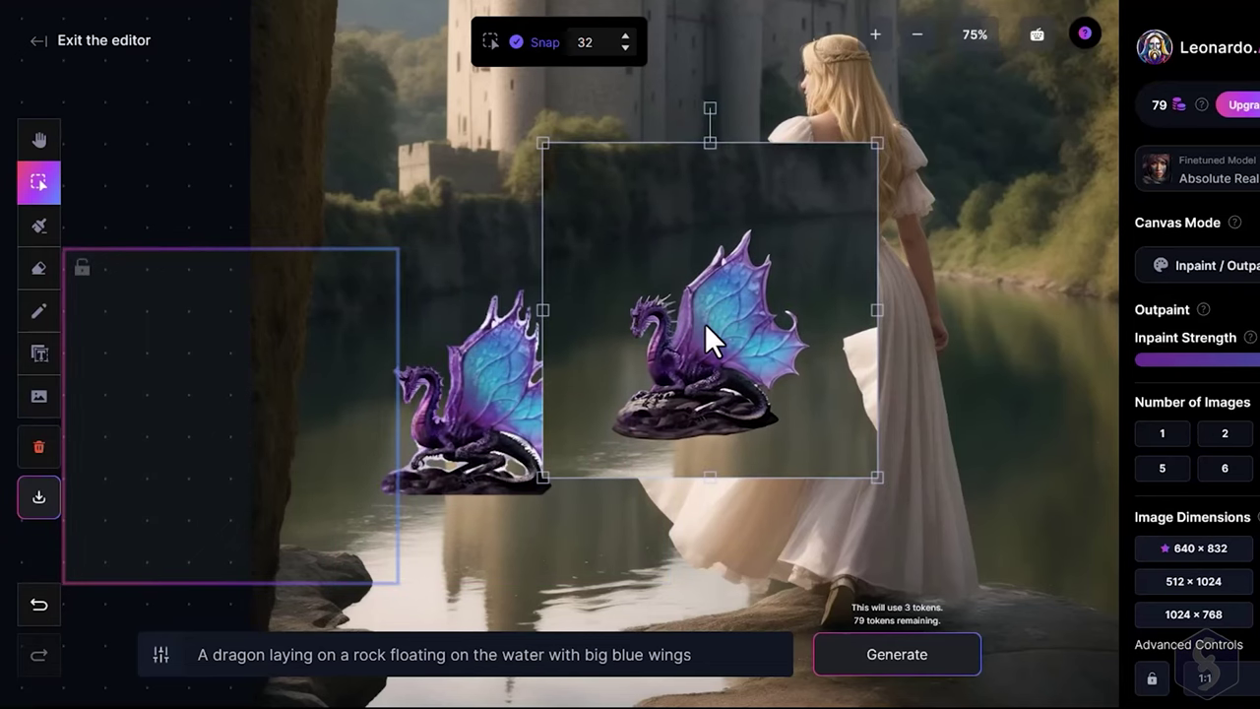
key(ctrl+z)
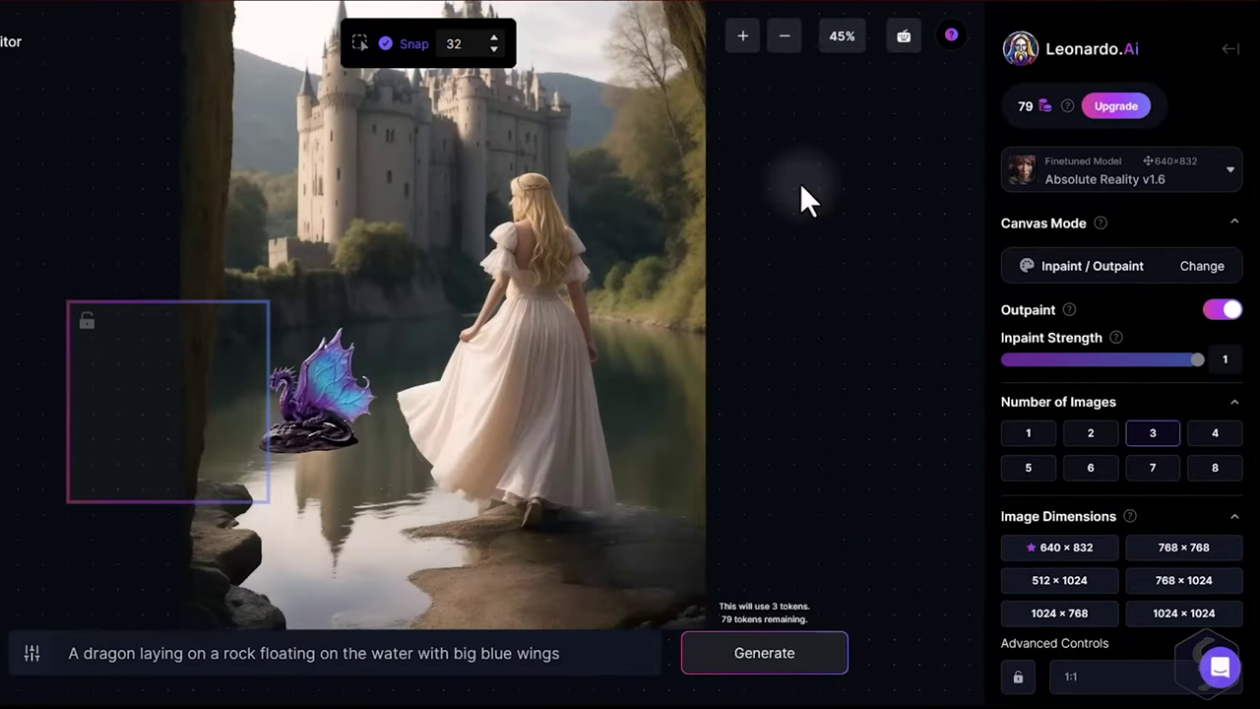
Set the generation size with the 768 × 768 preset and a 3:4 aspect ratio, giving 624 × 632
click(1237, 175)
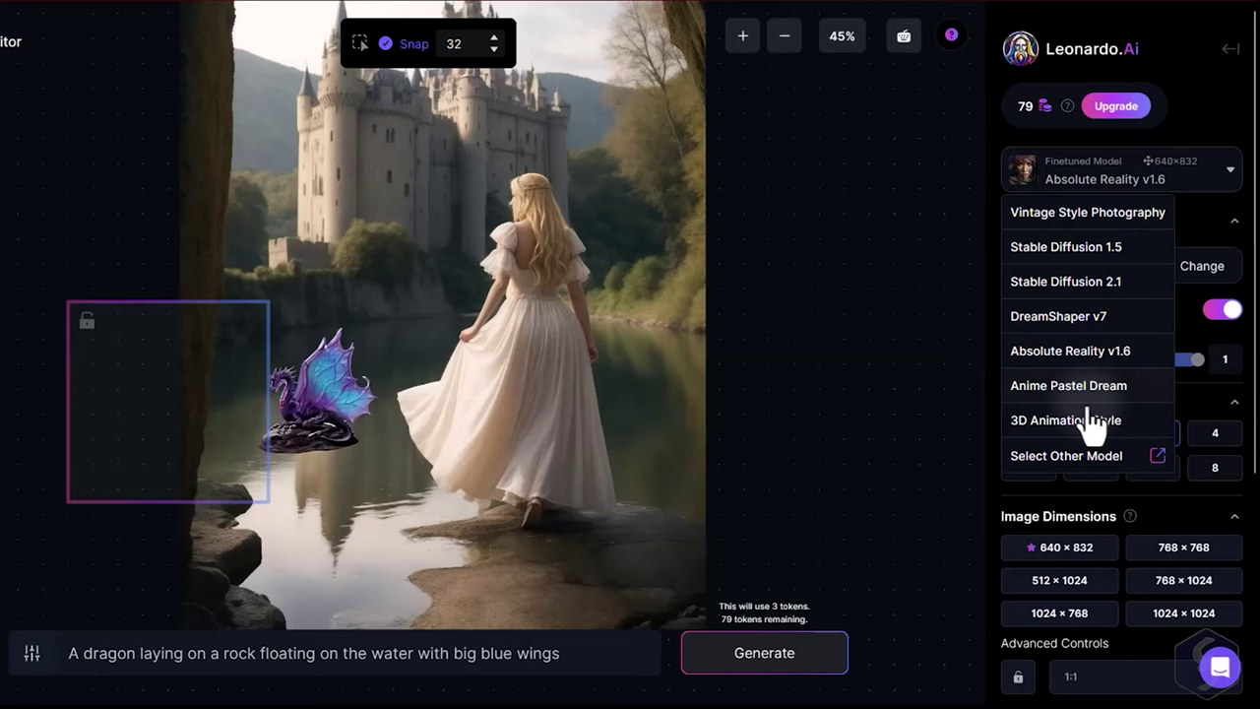
click(1235, 175)
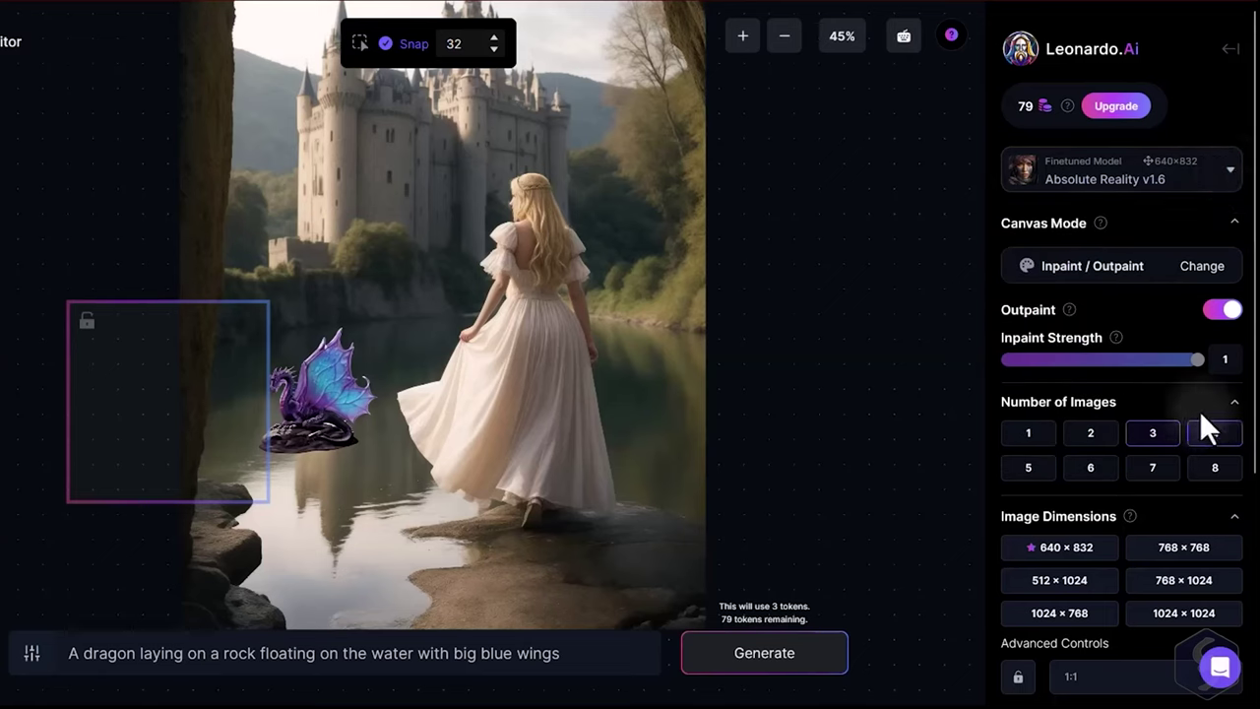
scroll(1109, 418, down, 3)
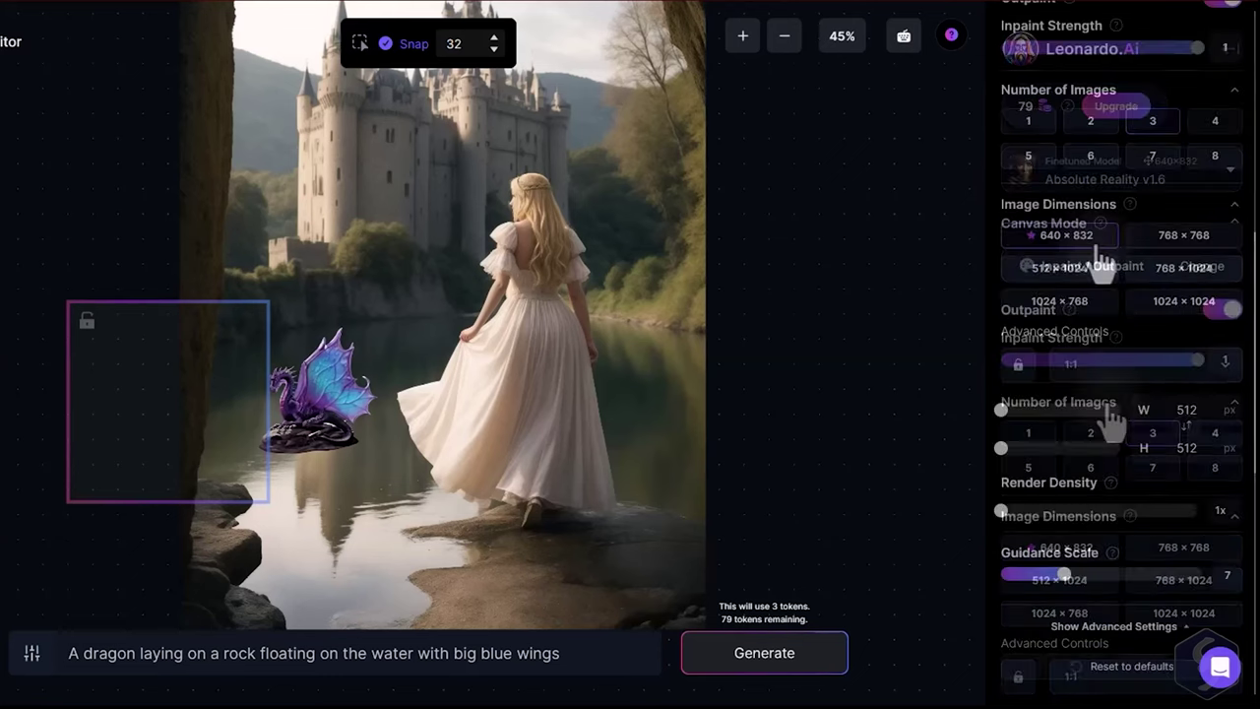
click(1183, 234)
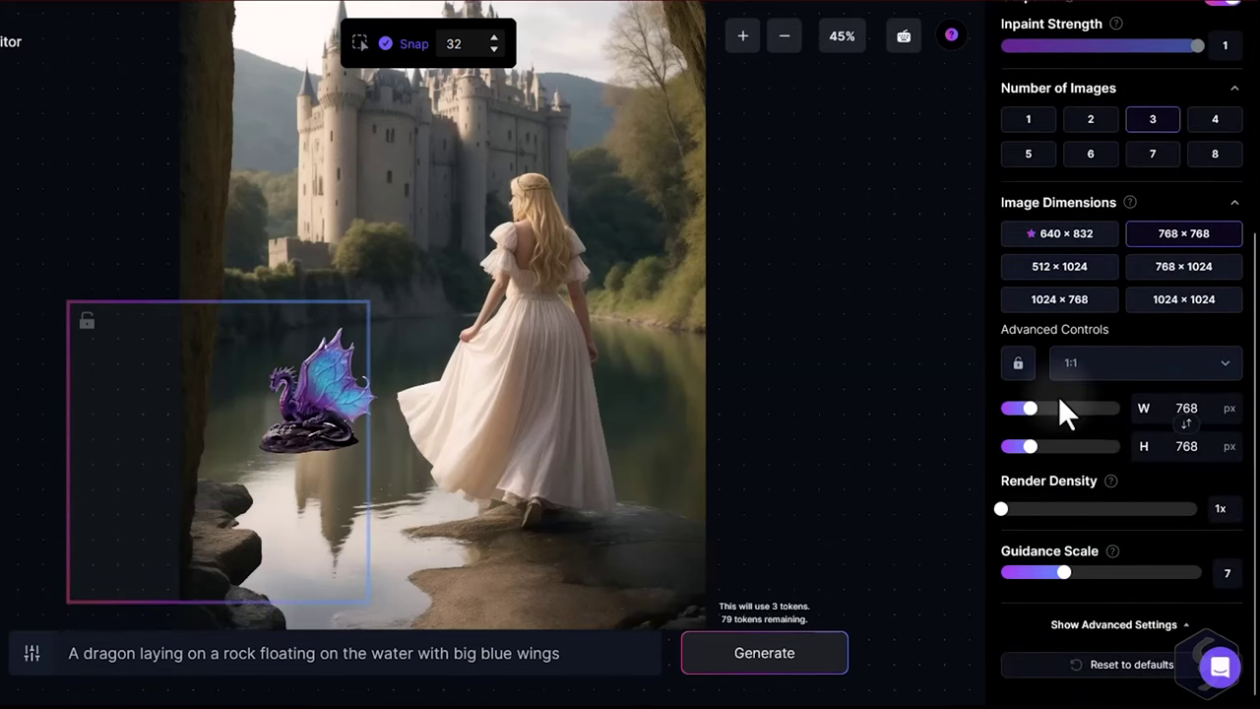
click(1132, 363)
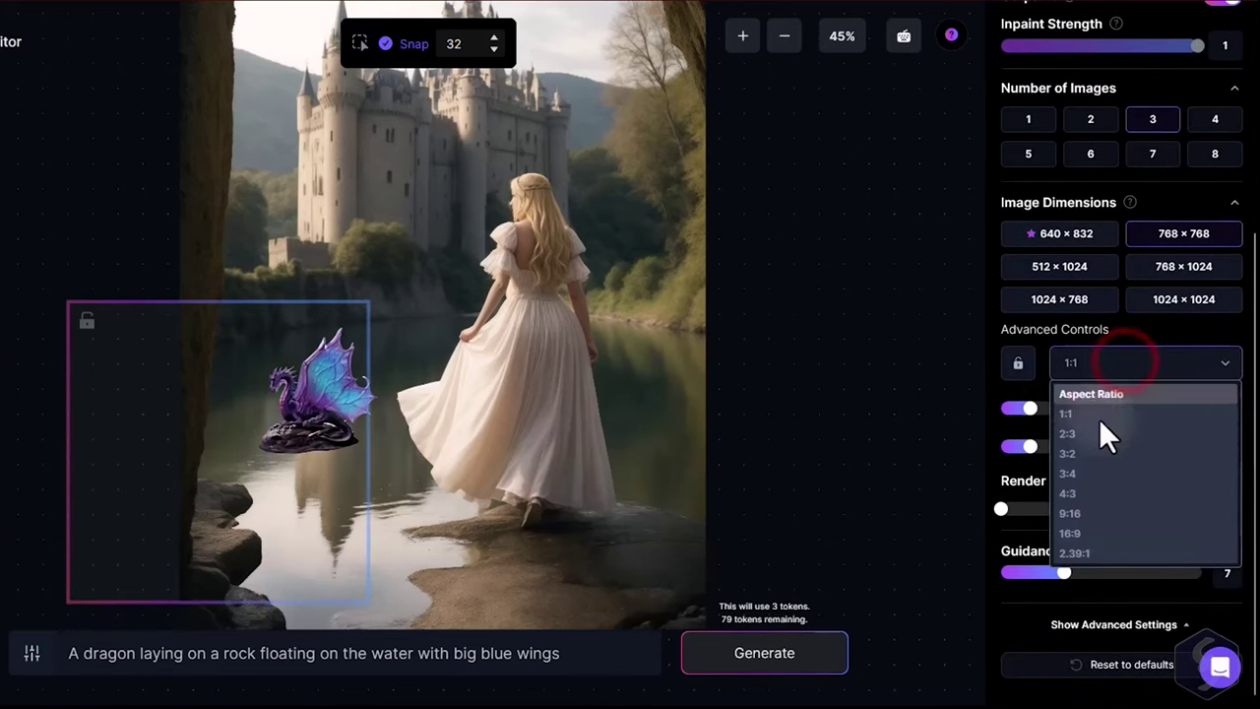
click(1083, 480)
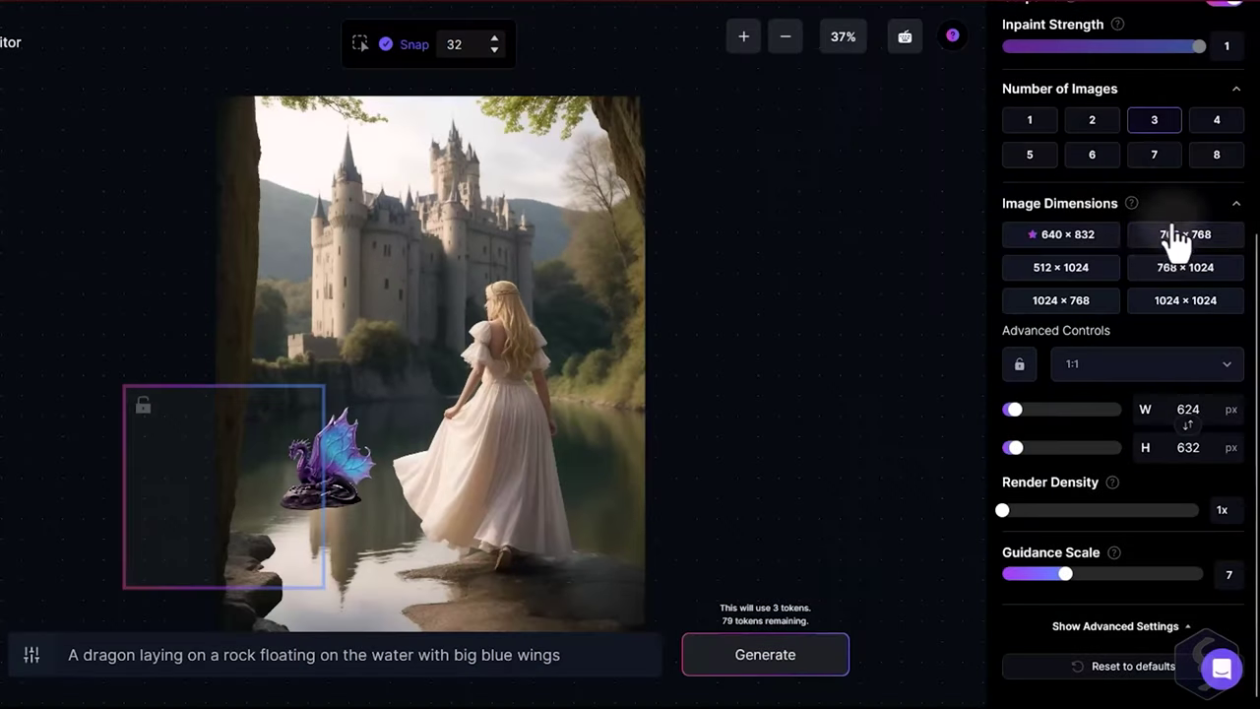
scroll(1161, 275, up, 3)
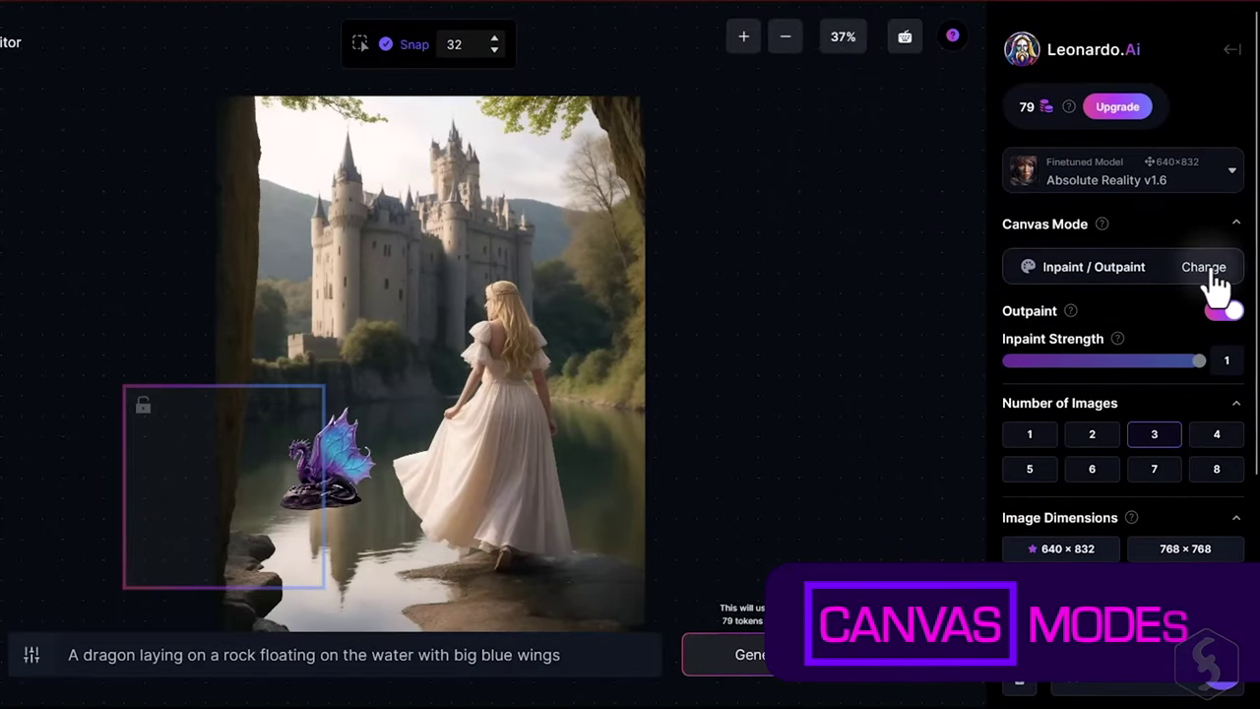
Switch the canvas to Img2Img mode and generate teal dragon-on-rock variations over the lake
click(1207, 267)
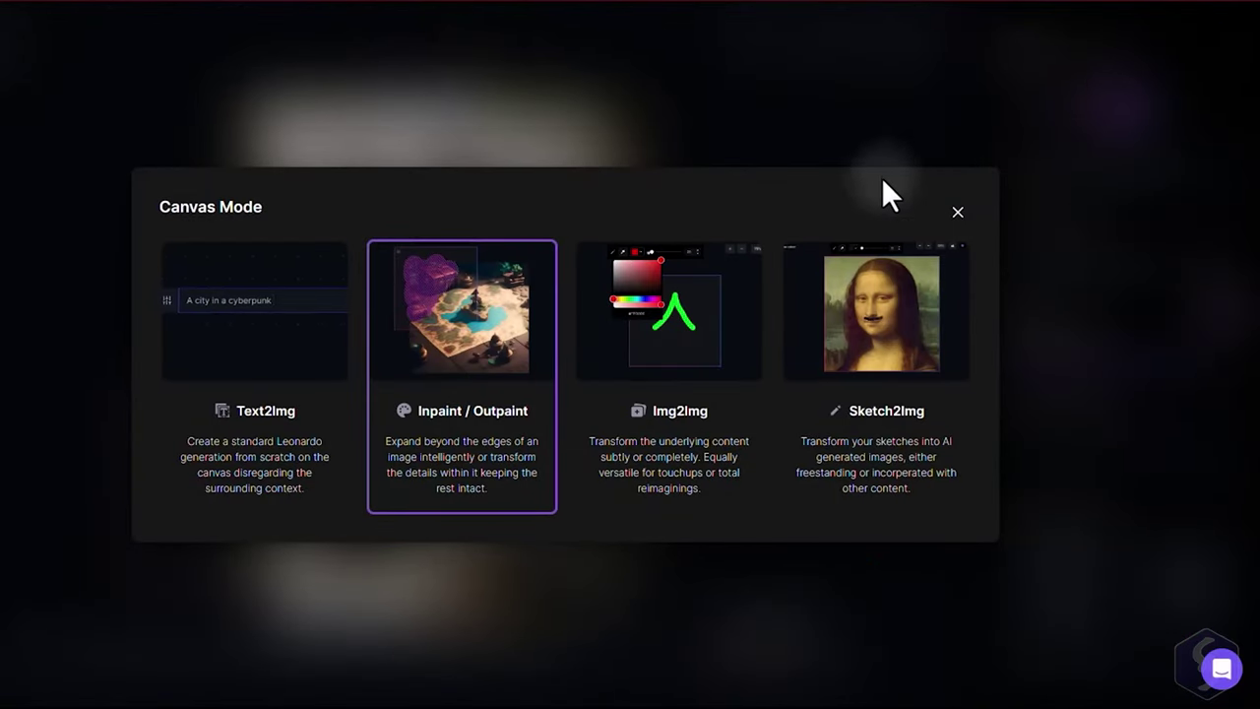
click(674, 374)
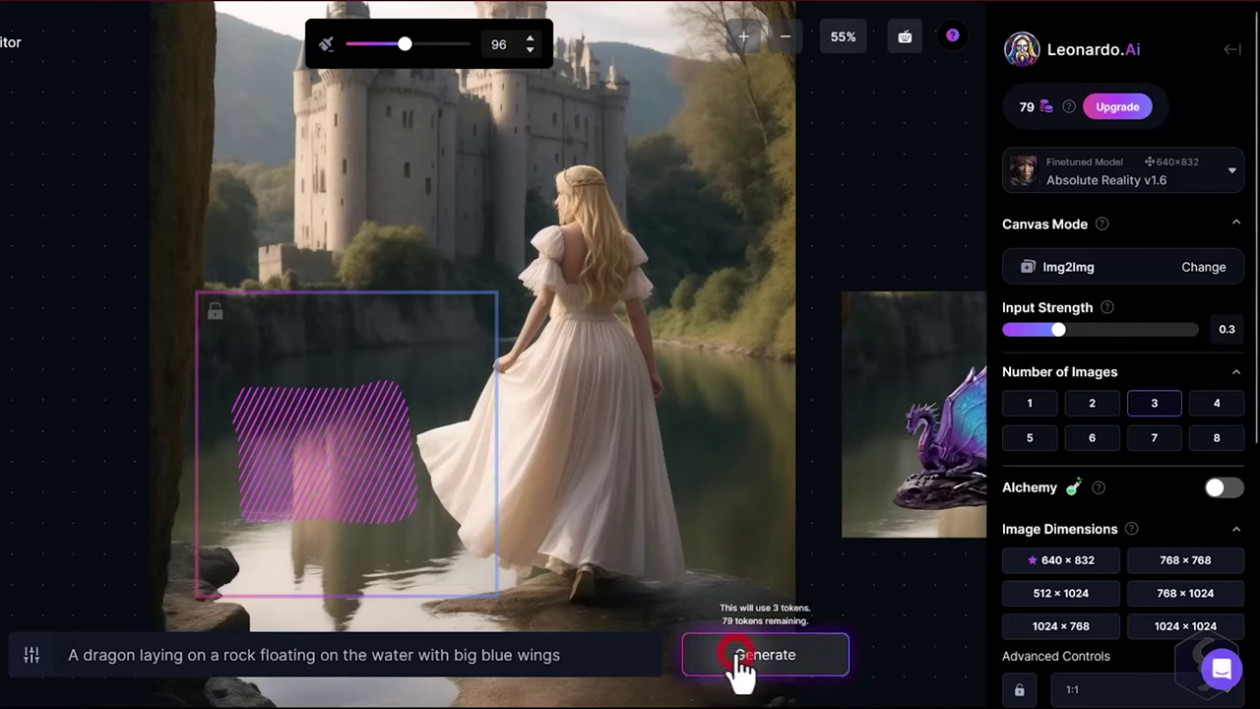
click(740, 657)
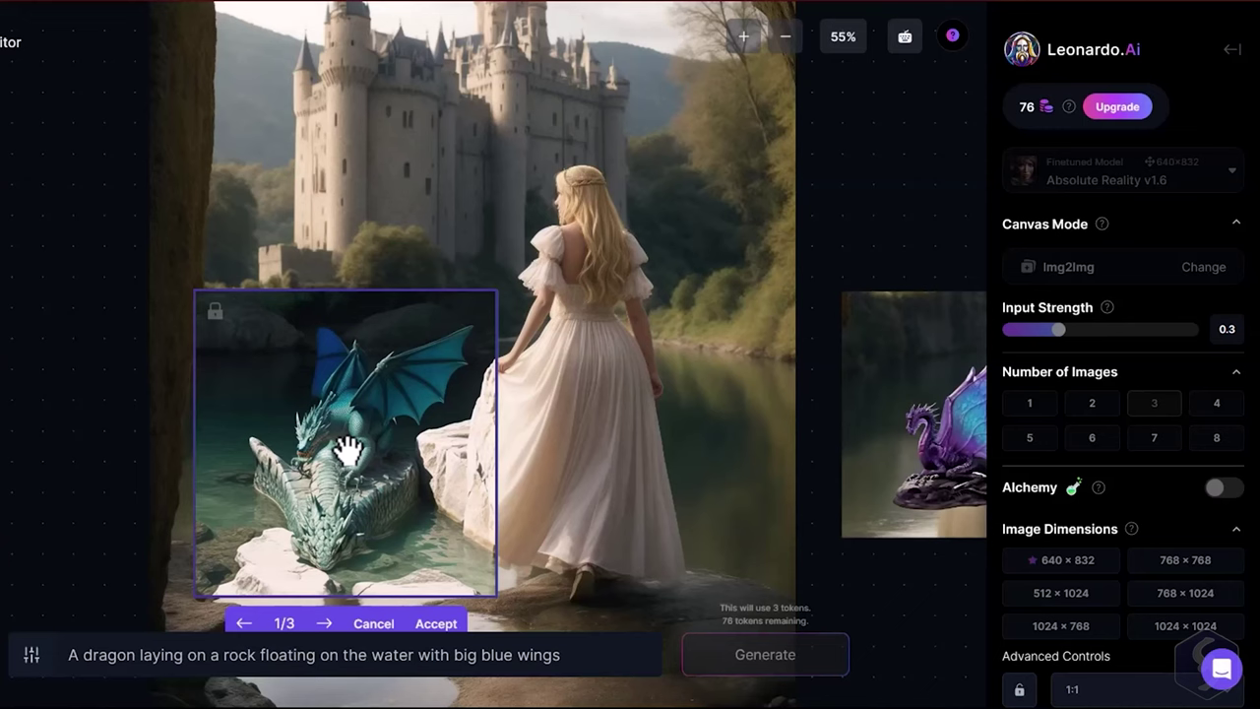
click(1181, 267)
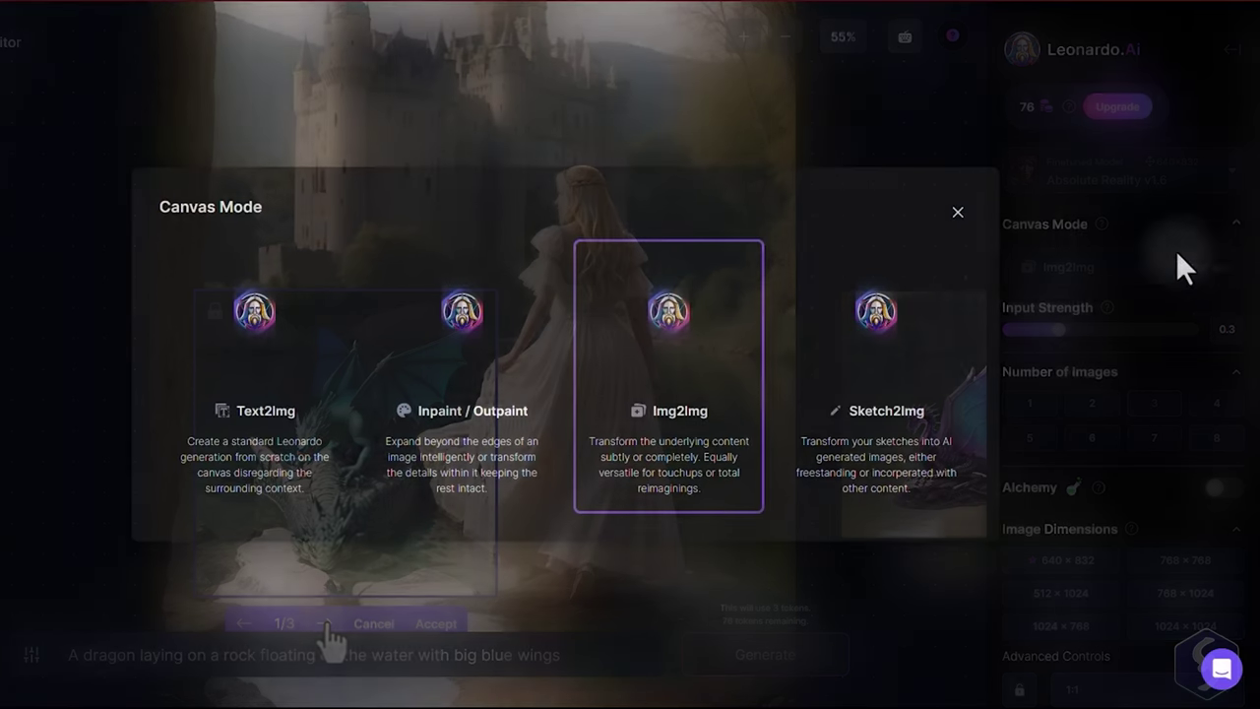
In Sketch2Img mode, sketch two green marks on the lake and keep the generated white water lilies
click(878, 313)
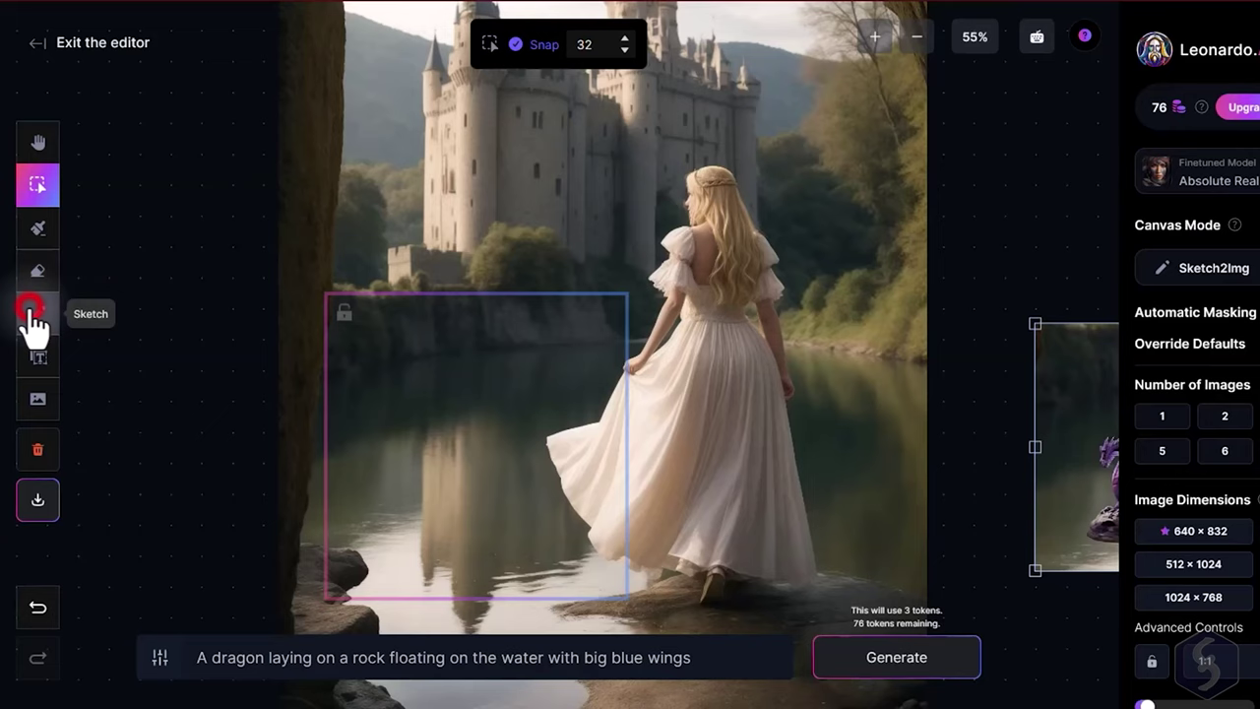
click(30, 313)
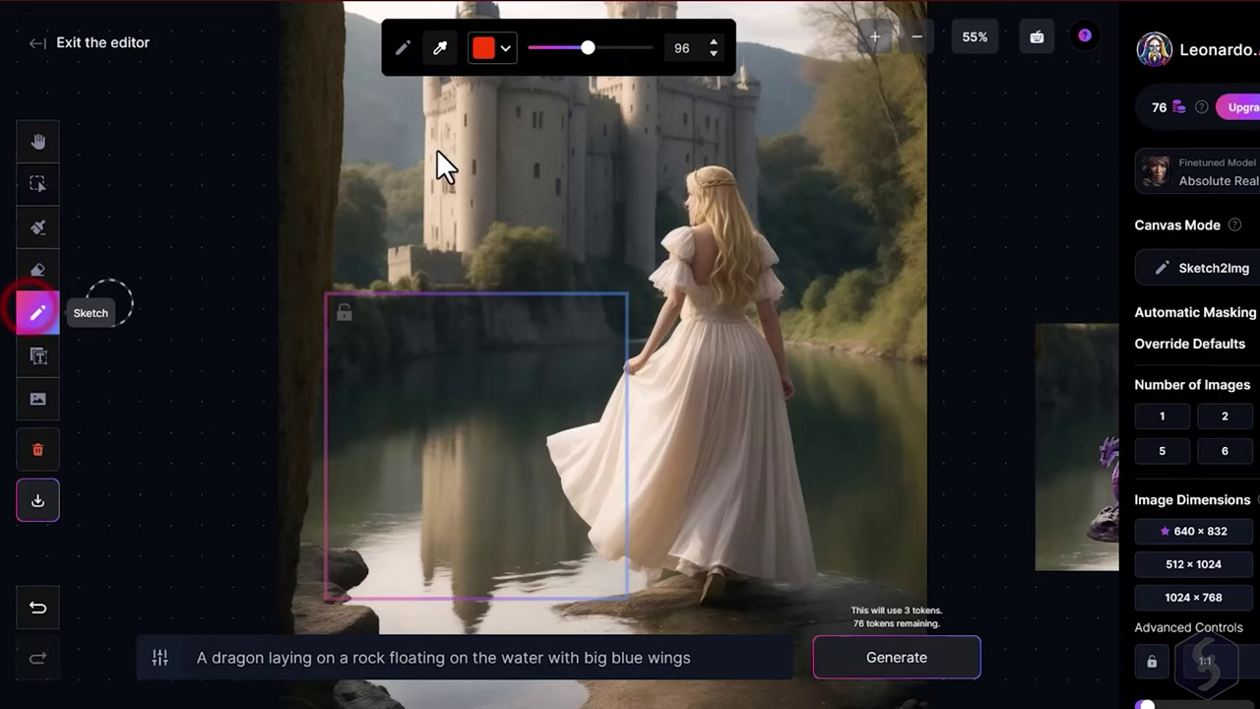
click(505, 43)
drag(406, 500, 404, 481)
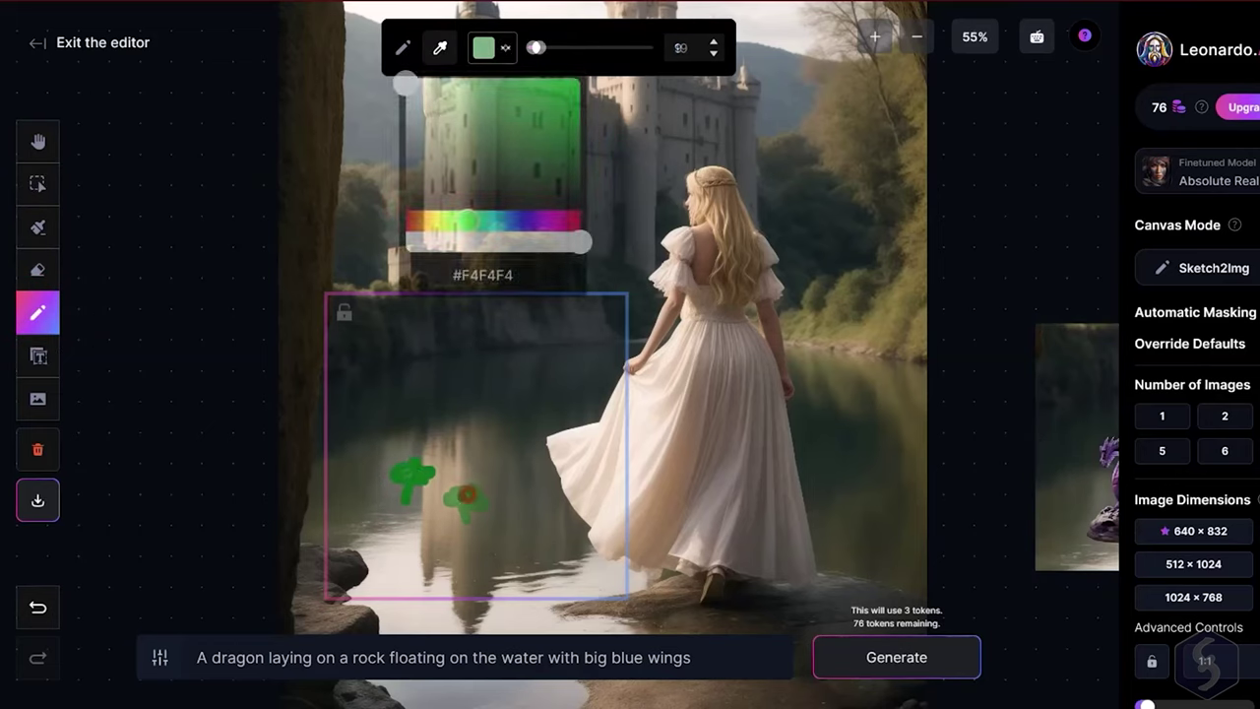
click(403, 473)
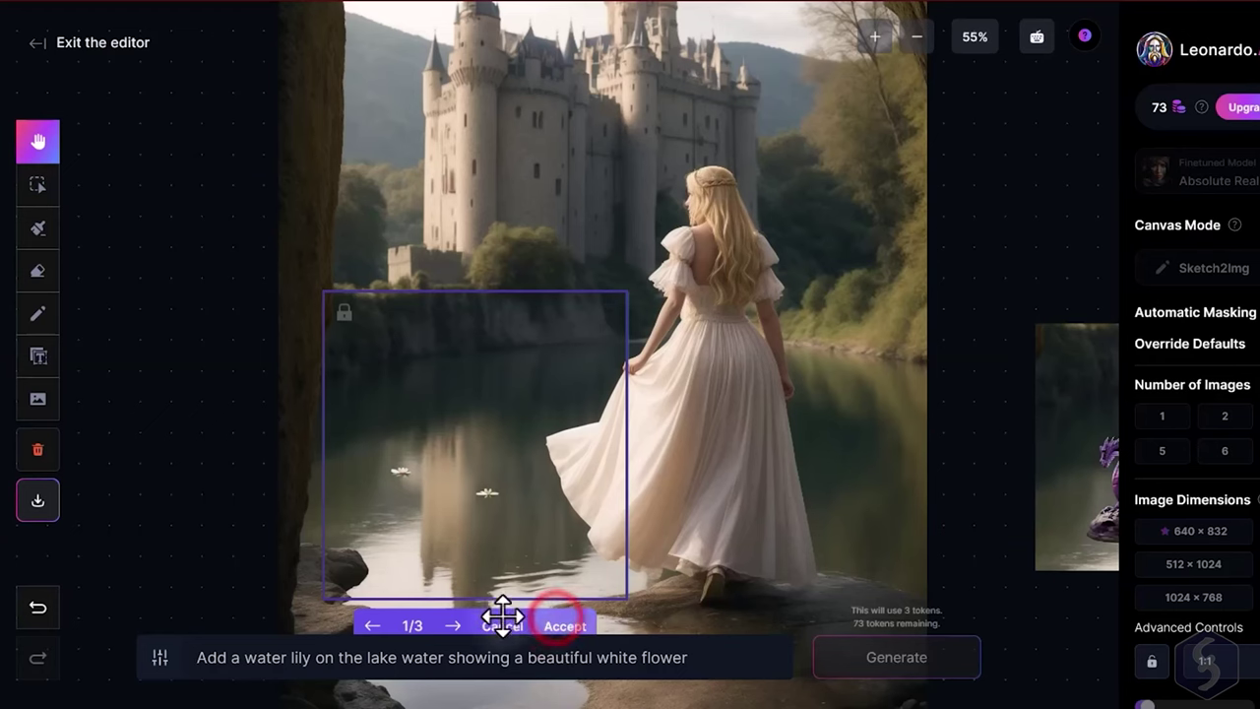
click(559, 620)
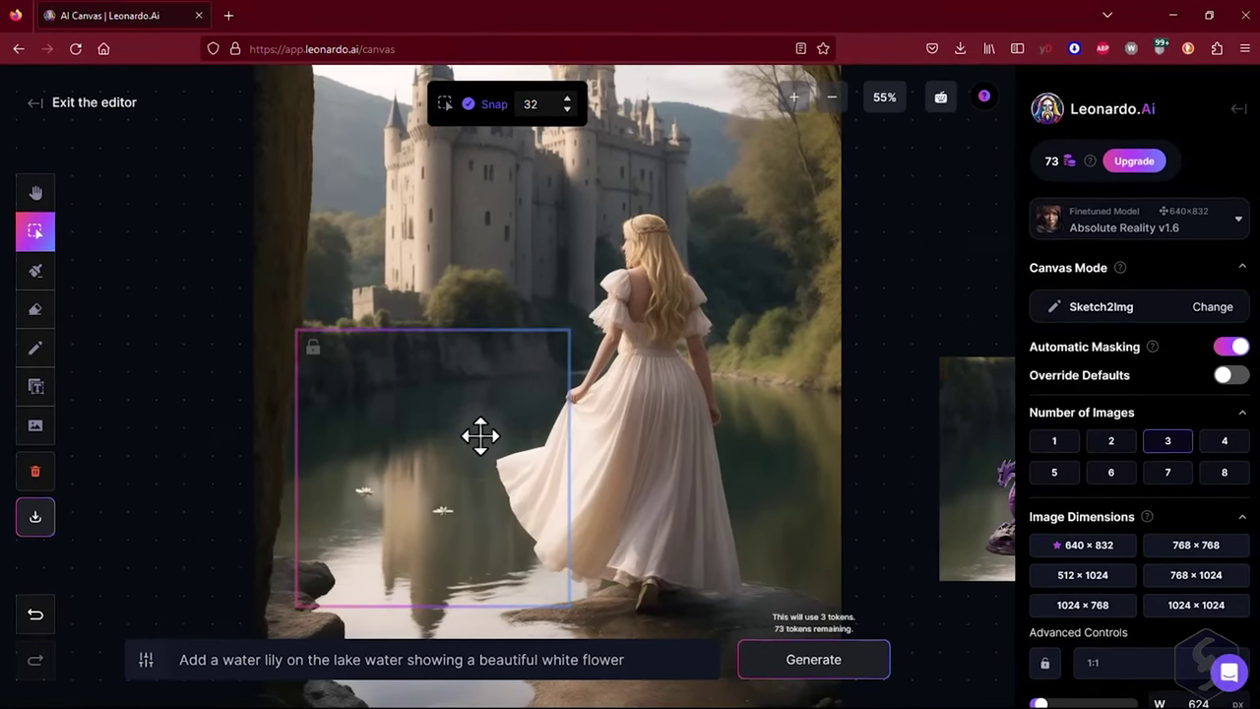
scroll(579, 498, down, 5)
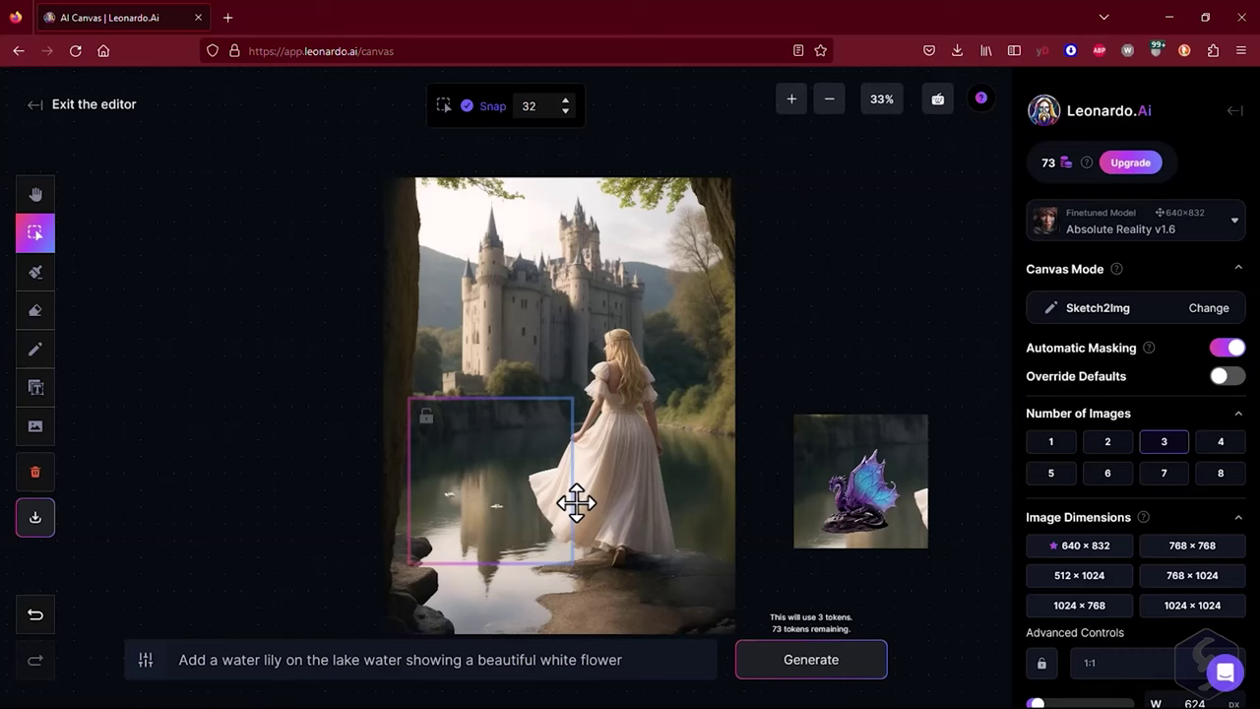
scroll(576, 503, up, 1)
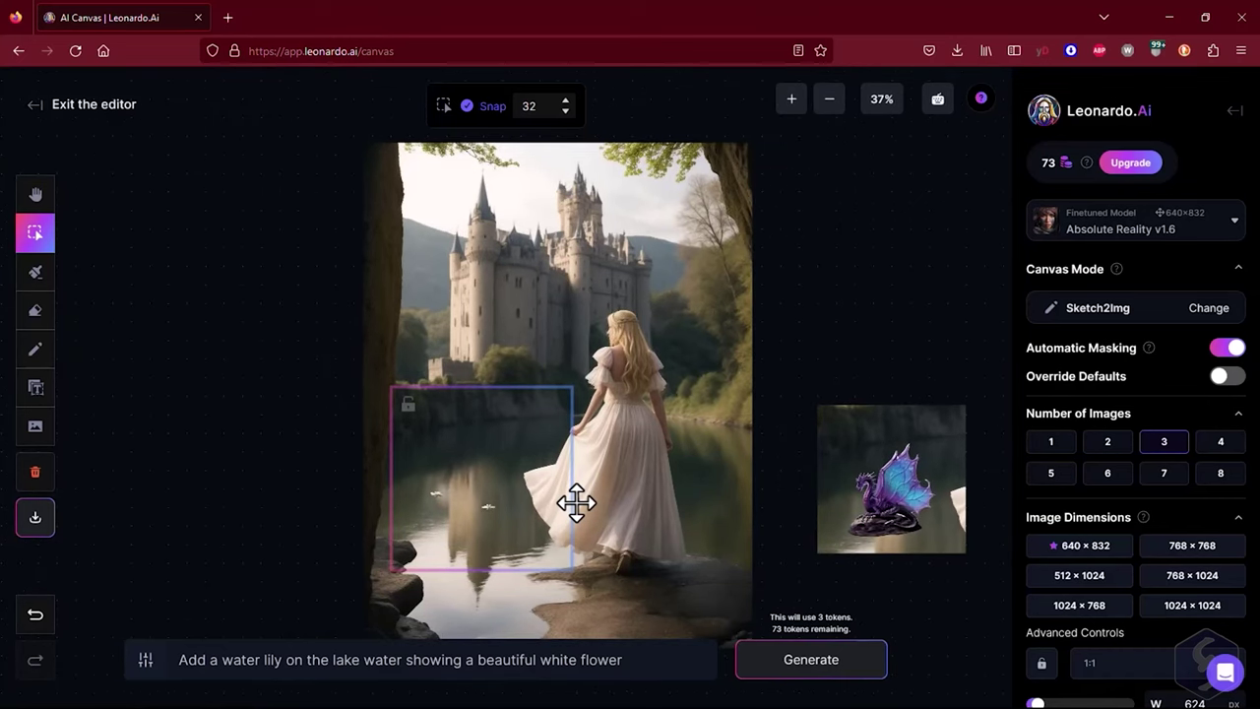